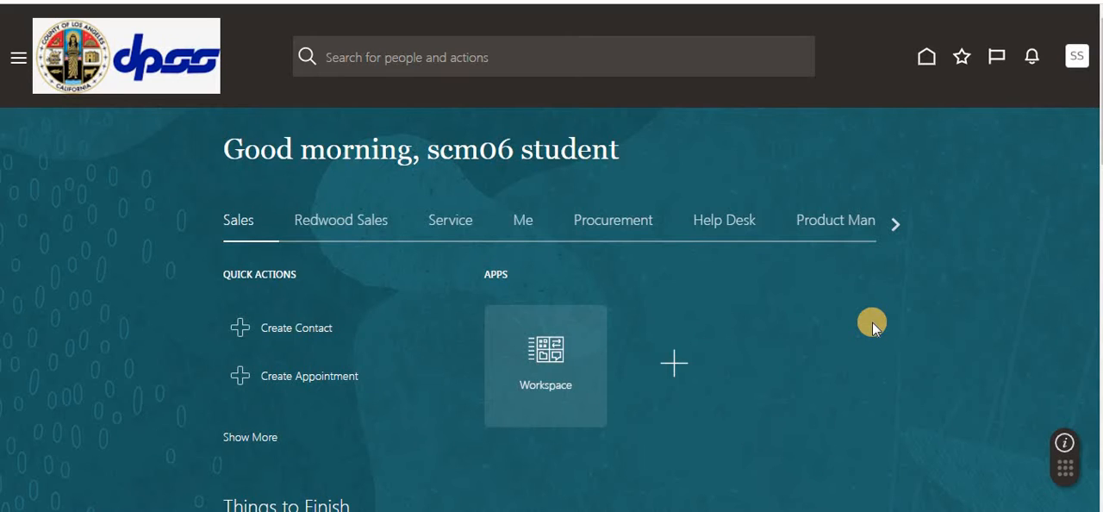
Step: Open the task search page of Setup and Maintenance
{"action": "left_click", "coordinate": [1076, 59]}
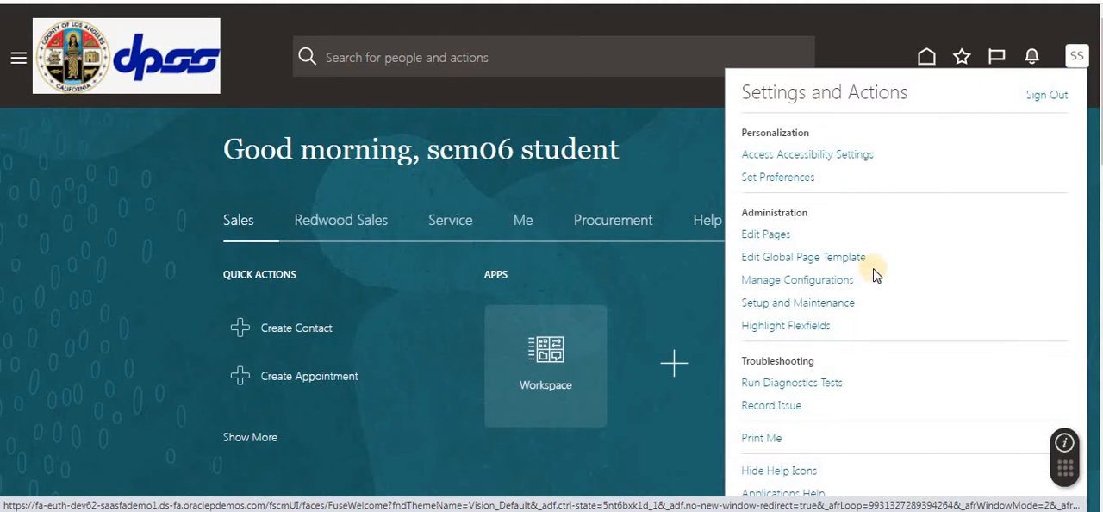
{"action": "left_click", "coordinate": [827, 303]}
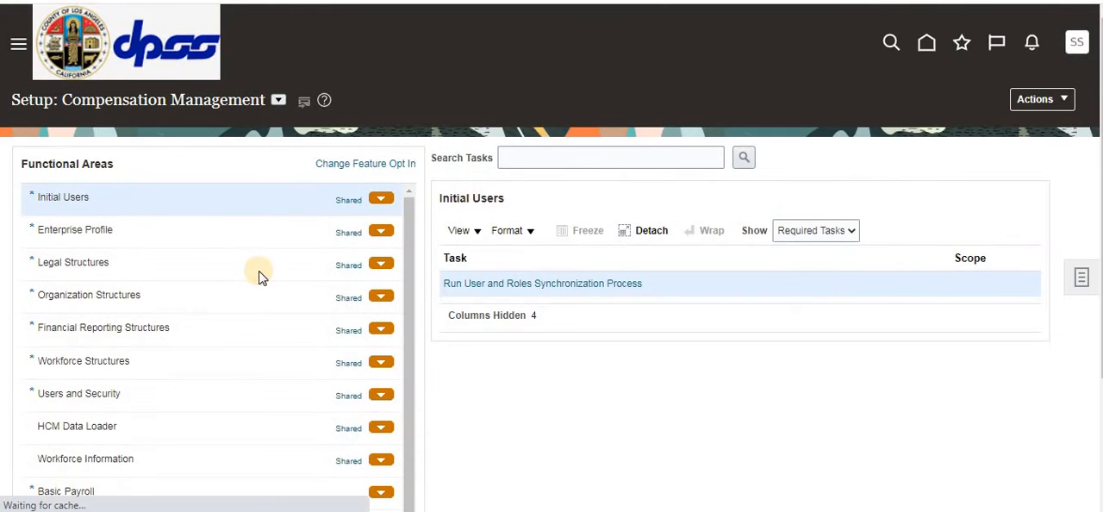
{"action": "left_click", "coordinate": [1081, 276]}
{"action": "left_click", "coordinate": [948, 330]}
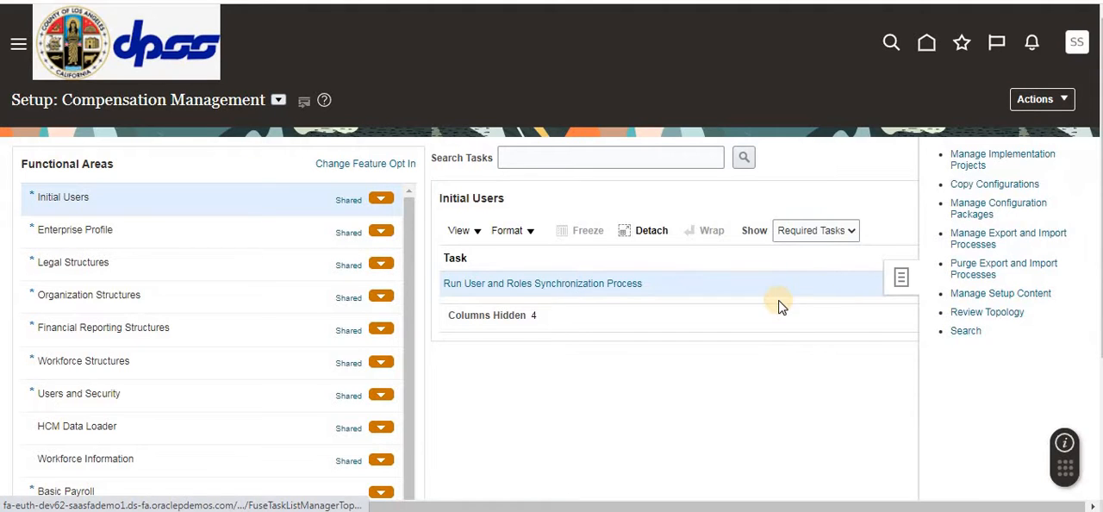
{"action": "key", "text": "ctrl+minus"}
{"action": "key", "text": "ctrl+minus"}
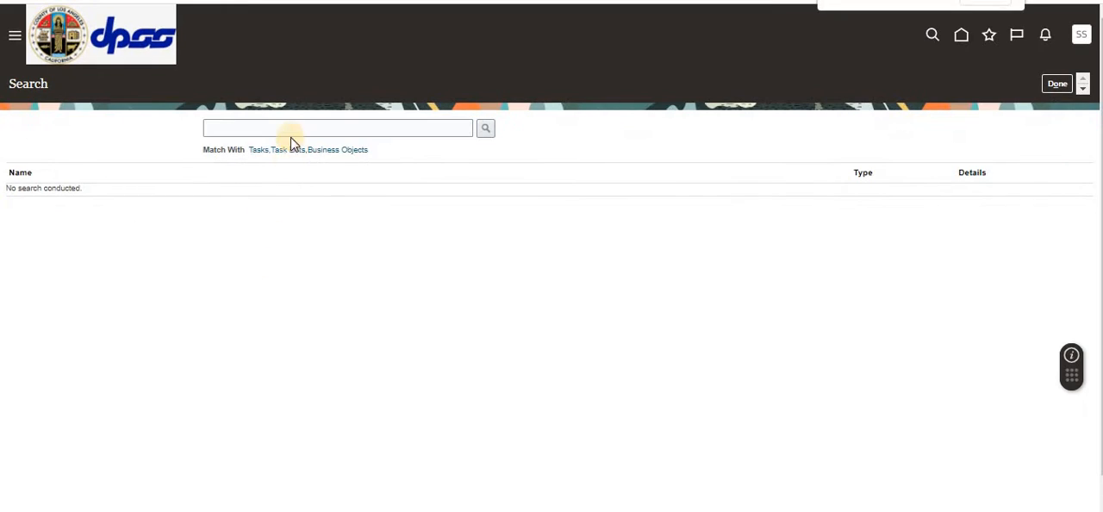
Step: Search the setup tasks for Manage%ABC%Class%
{"action": "left_click", "coordinate": [290, 134]}
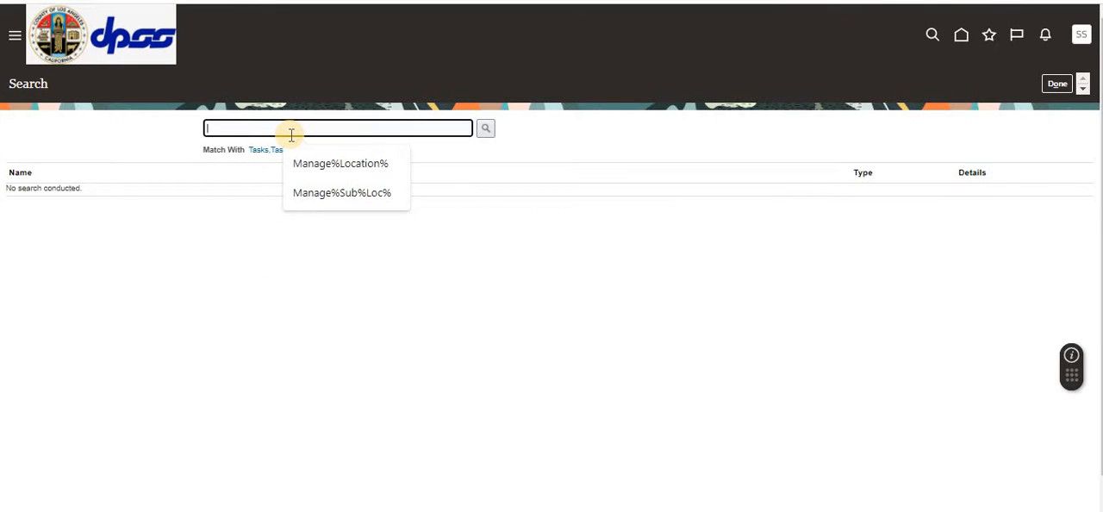
{"action": "type", "text": "Manage%ABS"}
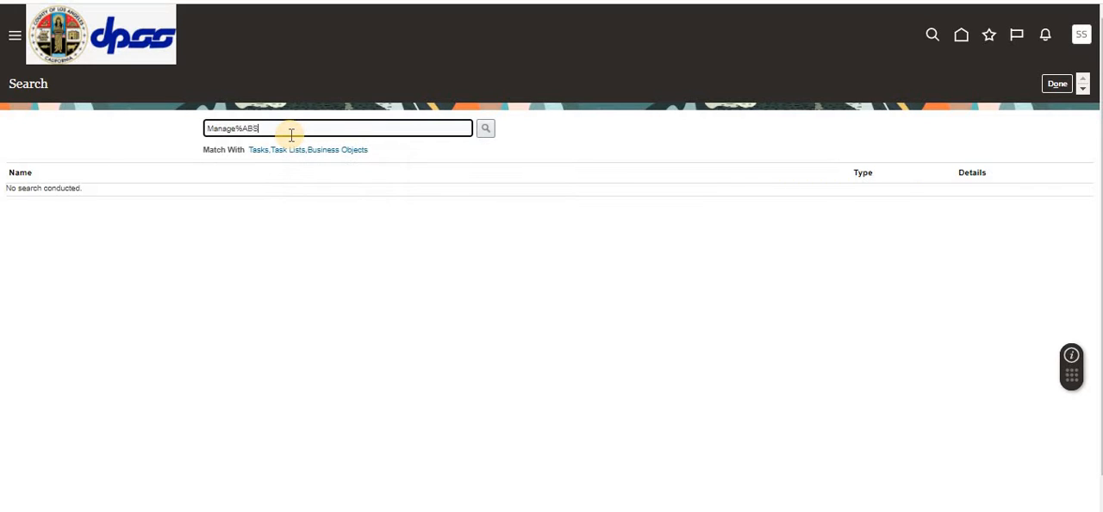
{"action": "key", "text": "BackSpace"}
{"action": "type", "text": "C%Class%"}
{"action": "key", "text": "Return"}
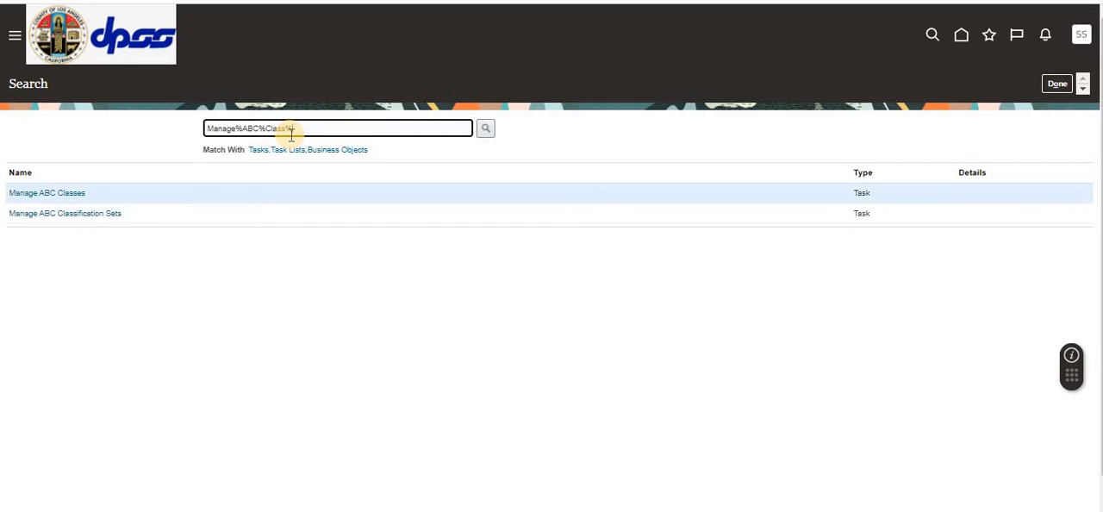
Step: Open Manage ABC Classes for organization 001, review the defined classes, and leave without saving
{"action": "left_click", "coordinate": [63, 195]}
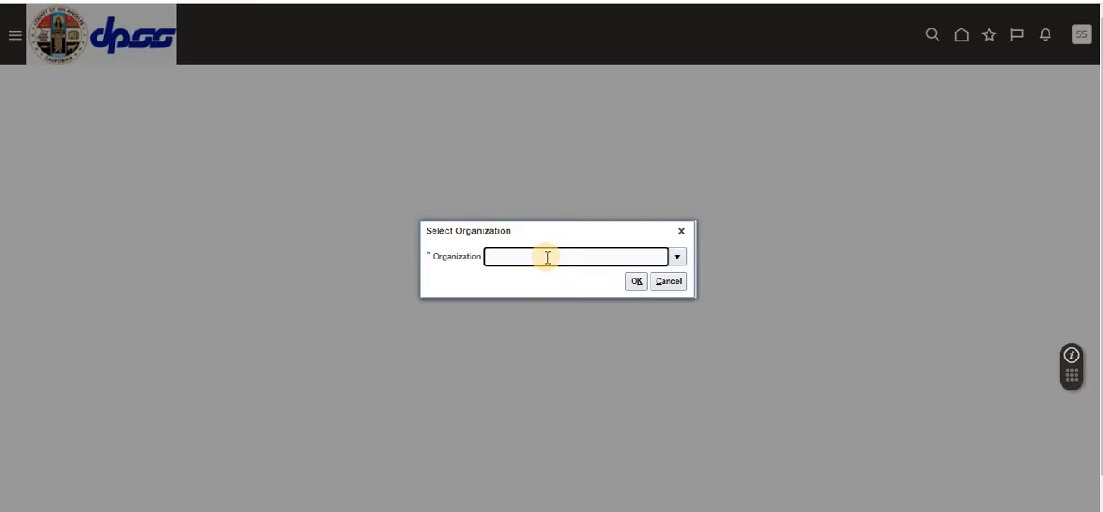
{"action": "type", "text": "001"}
{"action": "left_click", "coordinate": [638, 282]}
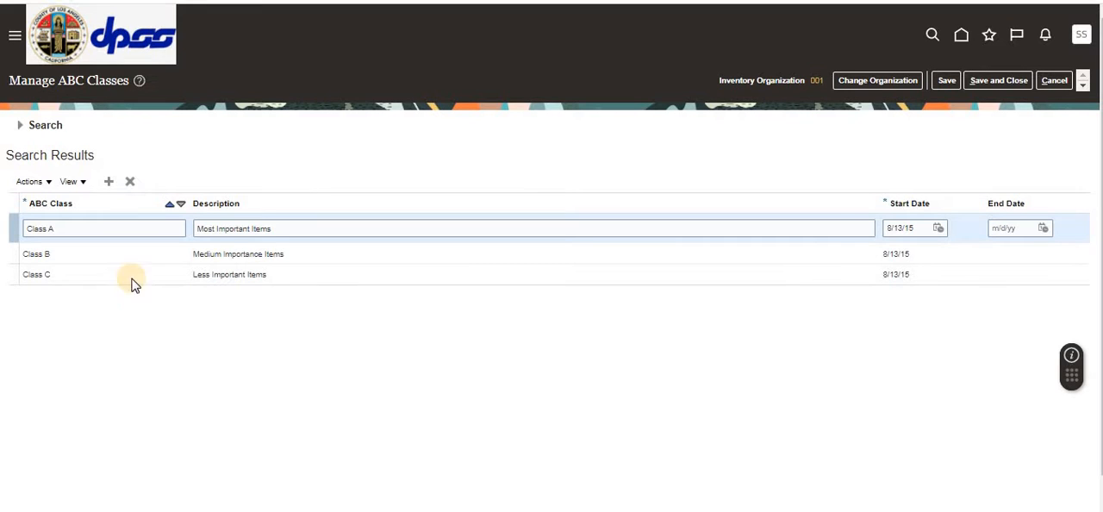
{"action": "left_click", "coordinate": [1054, 81]}
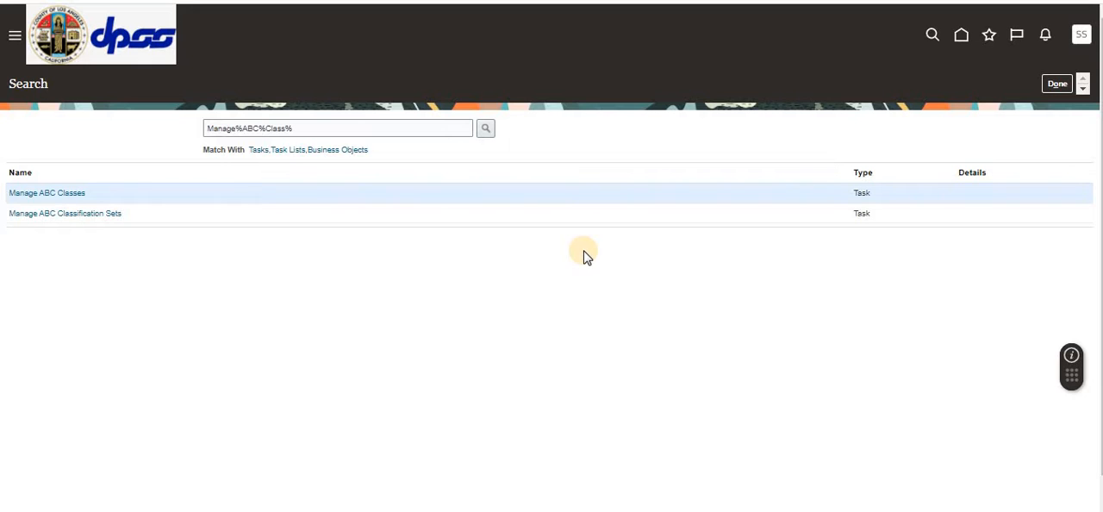
Step: Open Manage ABC Classification Sets and look at the last classification set results of ABC_OnHandValue_Set
{"action": "left_click", "coordinate": [92, 216]}
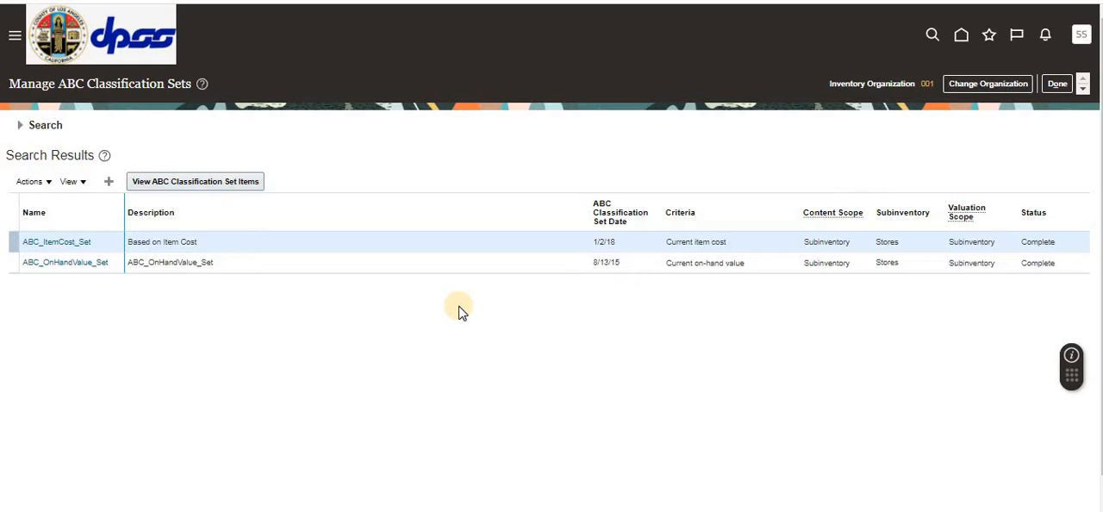
{"action": "left_click", "coordinate": [258, 269]}
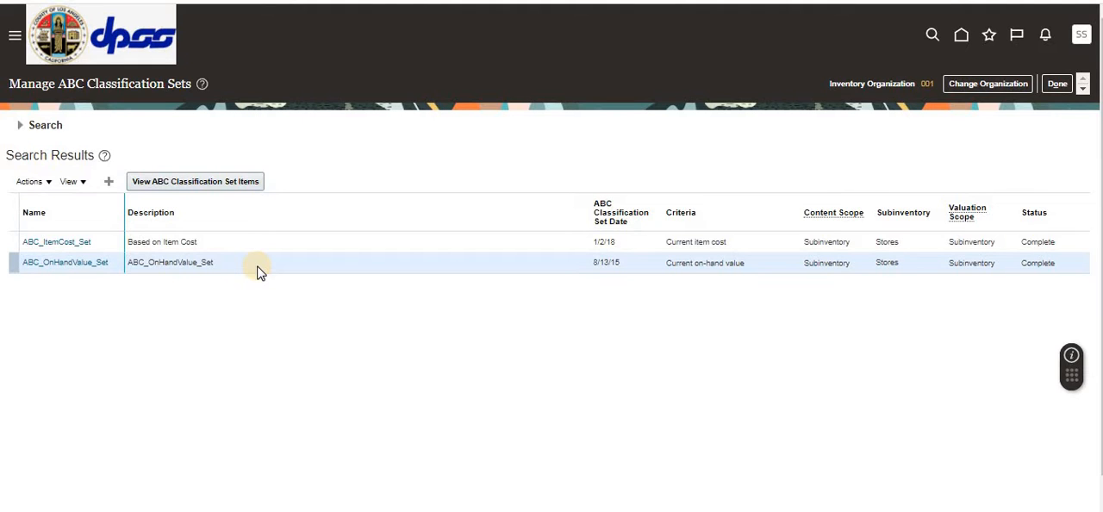
{"action": "left_click", "coordinate": [61, 263]}
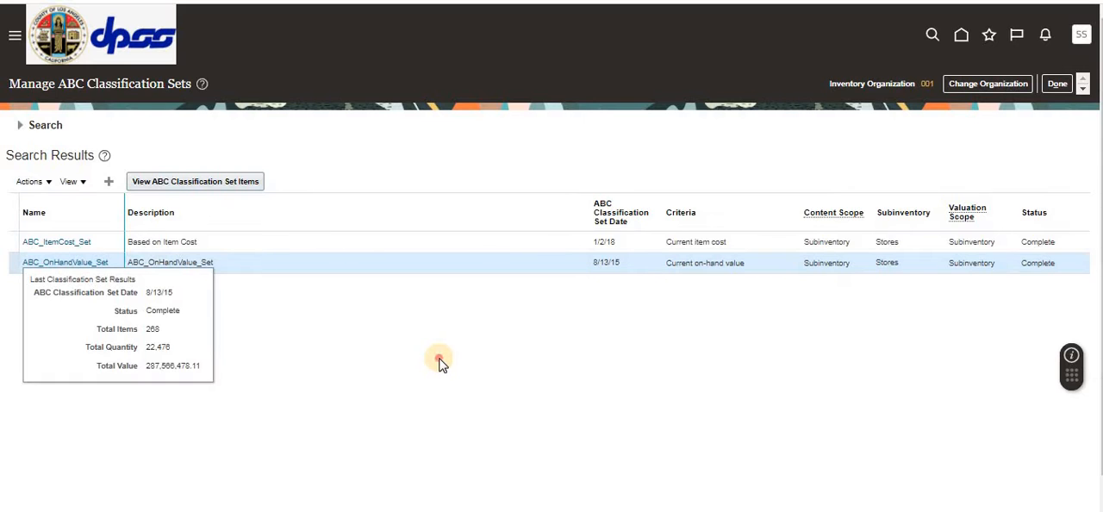
{"action": "left_click", "coordinate": [70, 262]}
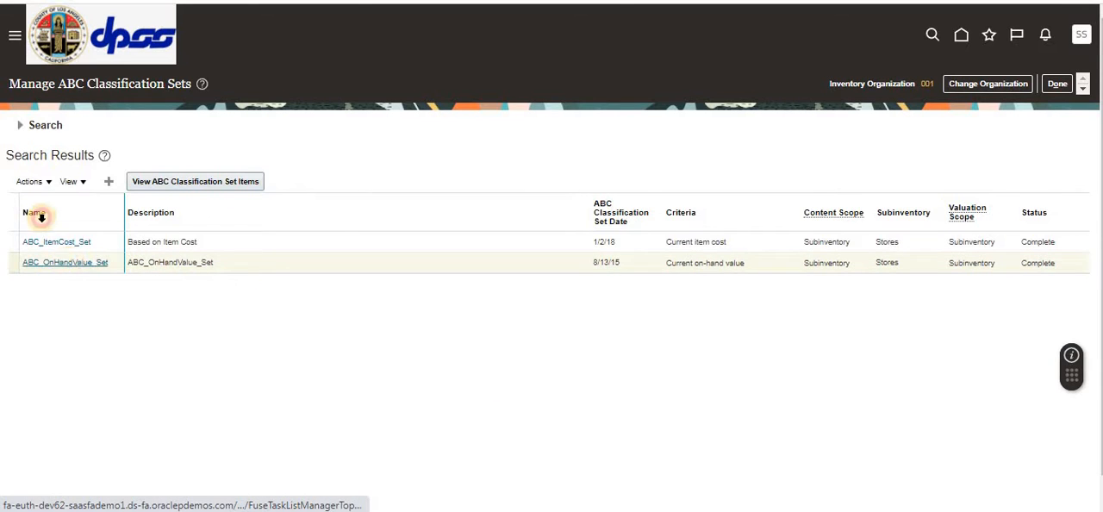
Step: Start a new ABC classification set and examine the available content scope and criteria options
{"action": "left_click", "coordinate": [50, 183]}
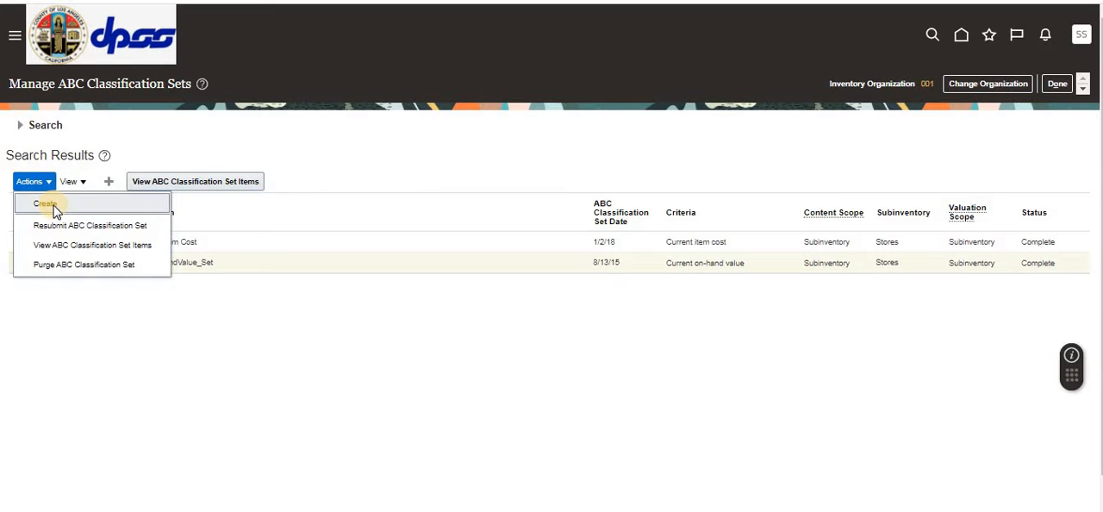
{"action": "left_click", "coordinate": [47, 204]}
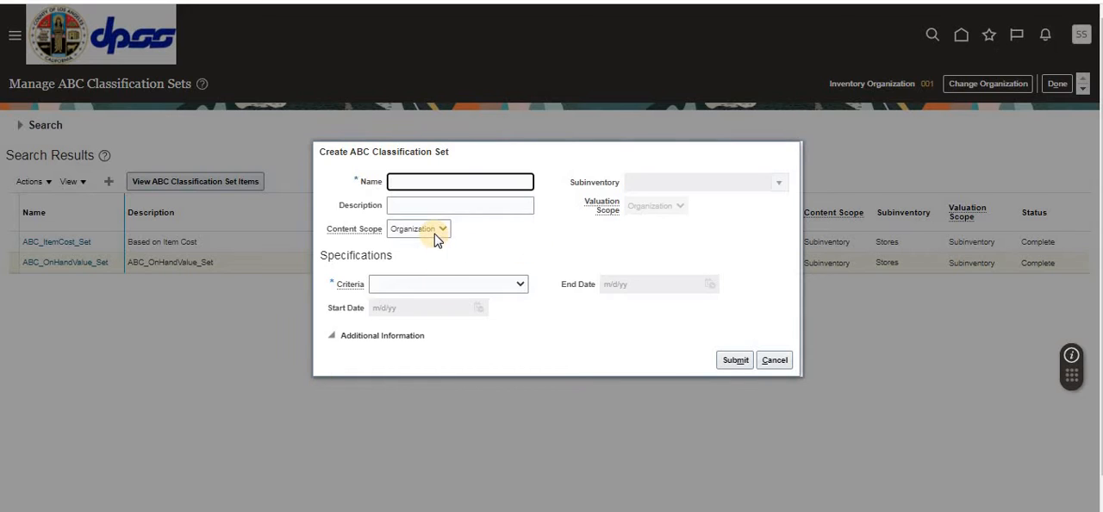
{"action": "left_click", "coordinate": [442, 230]}
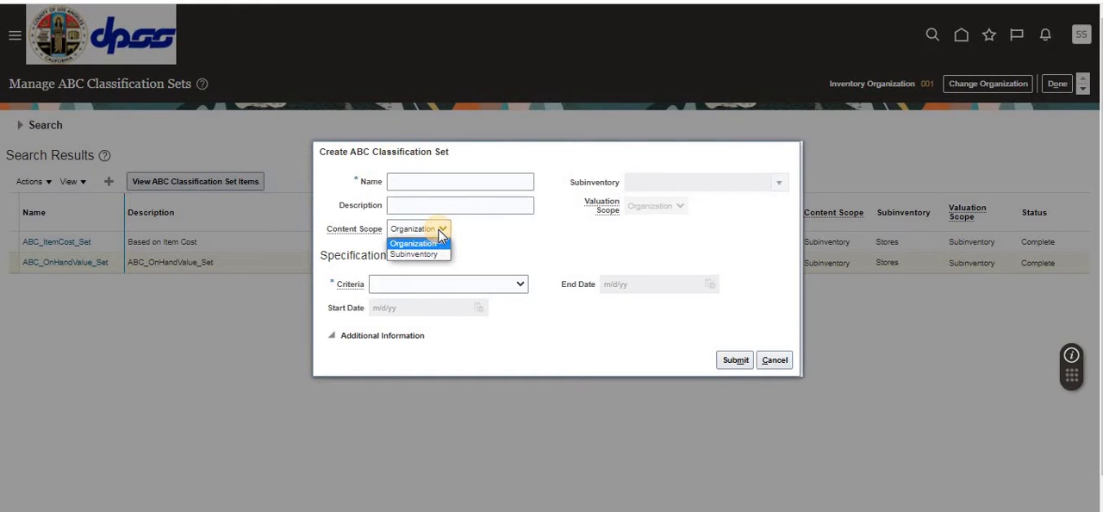
{"action": "left_click", "coordinate": [530, 238]}
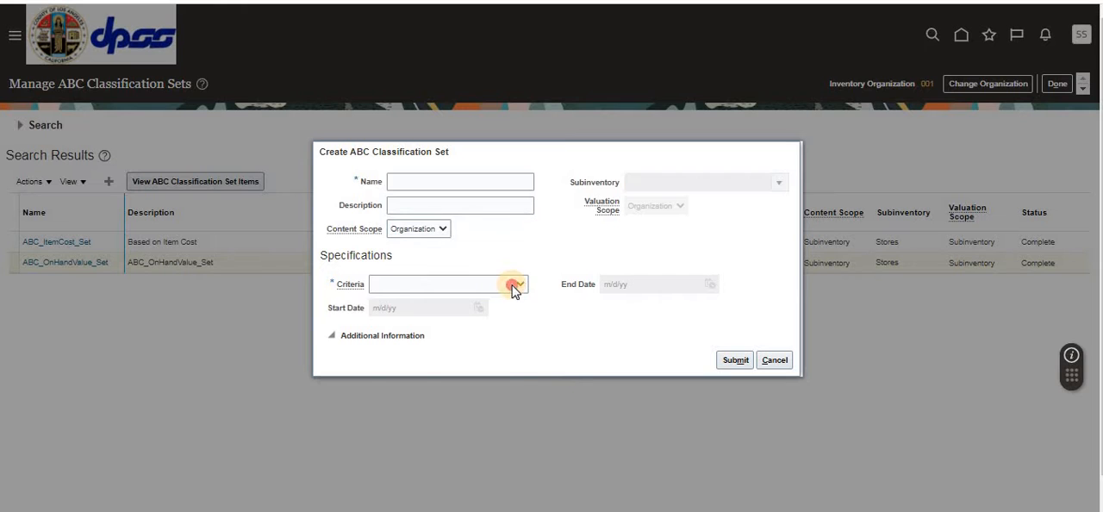
{"action": "left_click", "coordinate": [514, 289]}
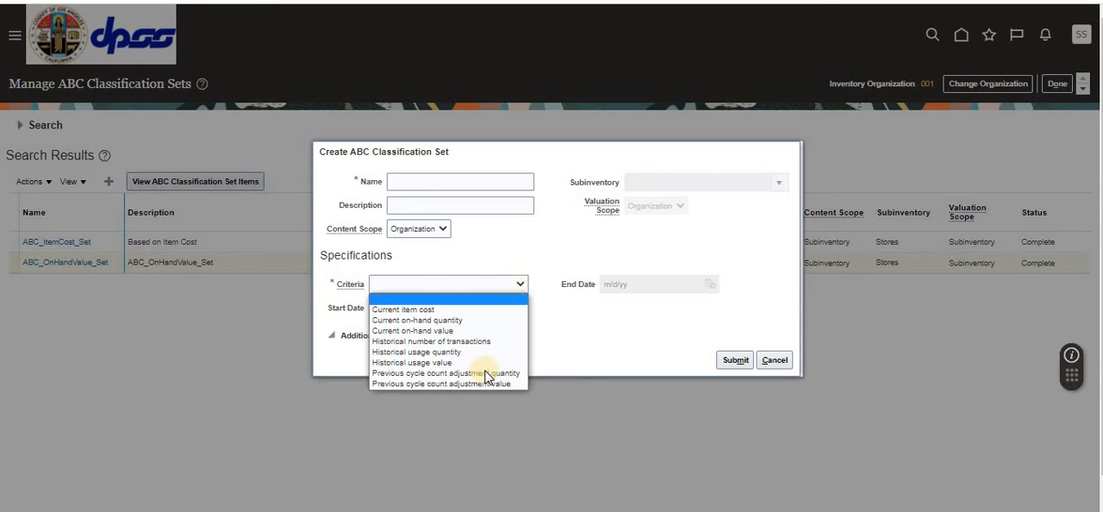
{"action": "left_click", "coordinate": [629, 319]}
Step: Try Subinventory as both content scope and valuation scope for the new classification set, and discard the set
{"action": "left_click", "coordinate": [448, 229]}
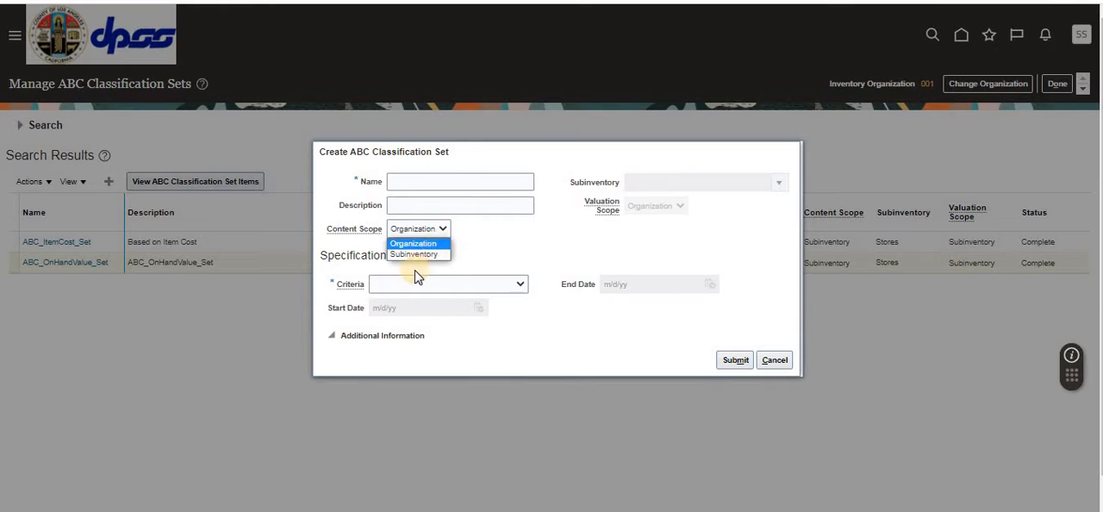
{"action": "left_click", "coordinate": [417, 255]}
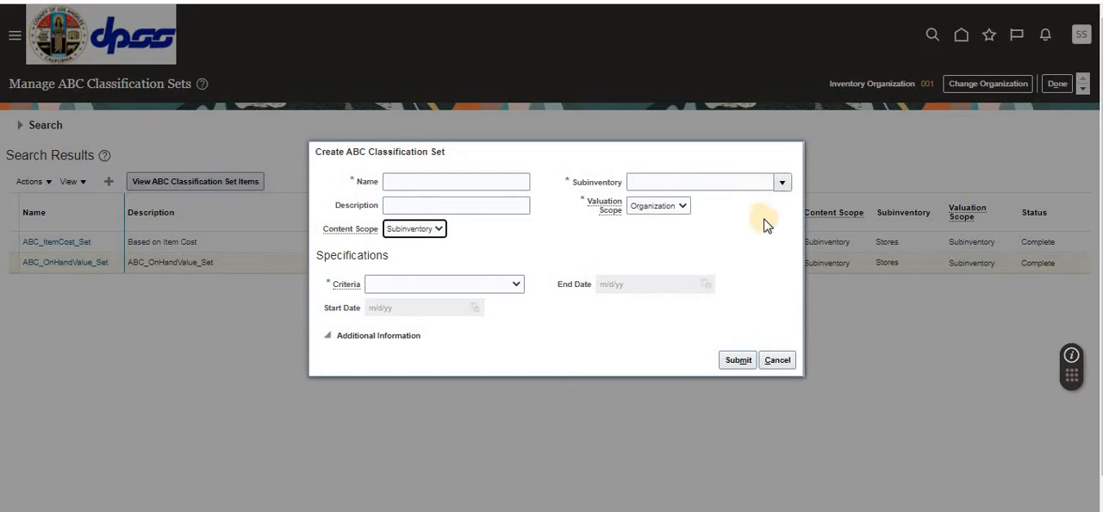
{"action": "left_click", "coordinate": [780, 182]}
{"action": "left_click", "coordinate": [681, 207]}
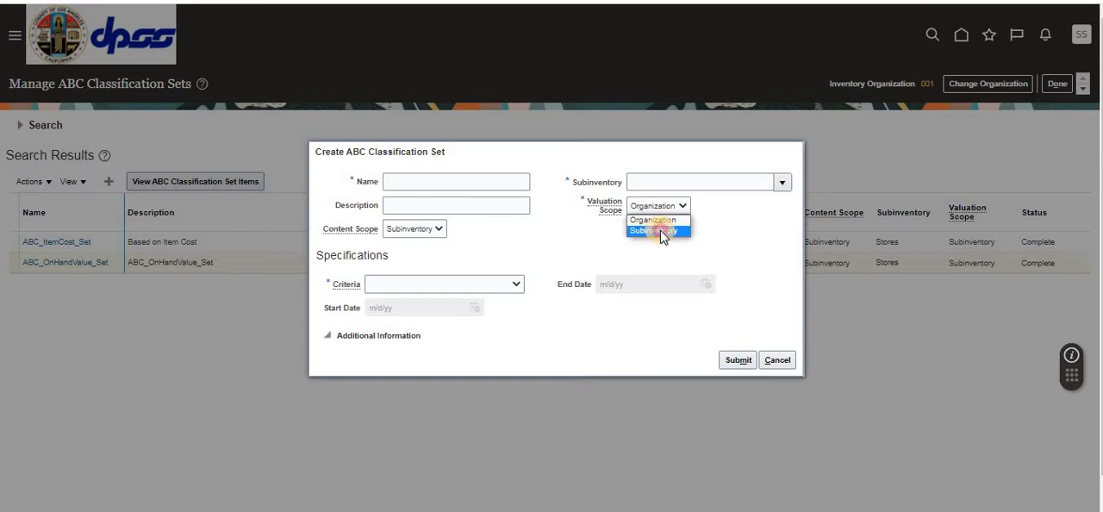
{"action": "left_click", "coordinate": [660, 230]}
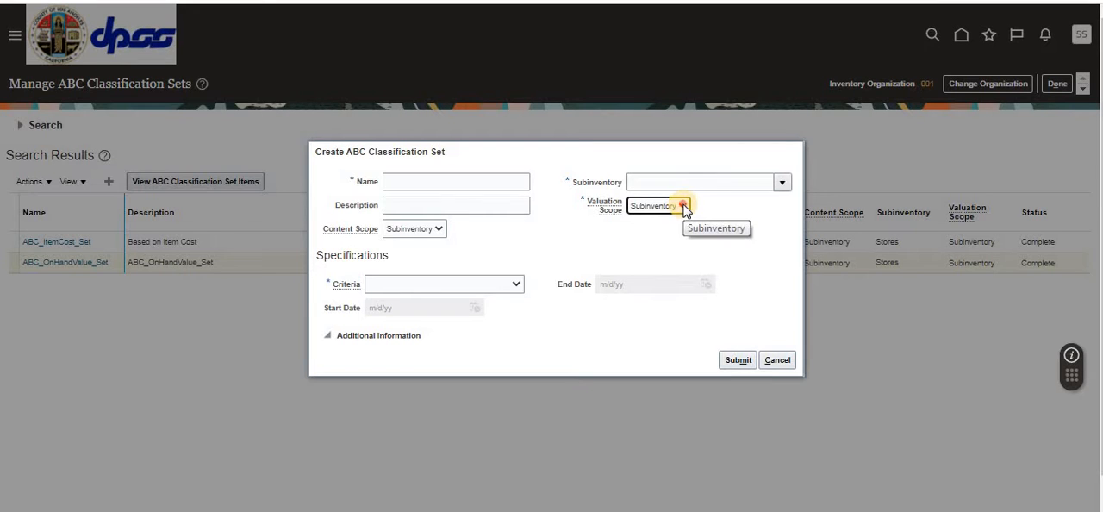
{"action": "left_click", "coordinate": [683, 206]}
{"action": "left_click", "coordinate": [754, 228]}
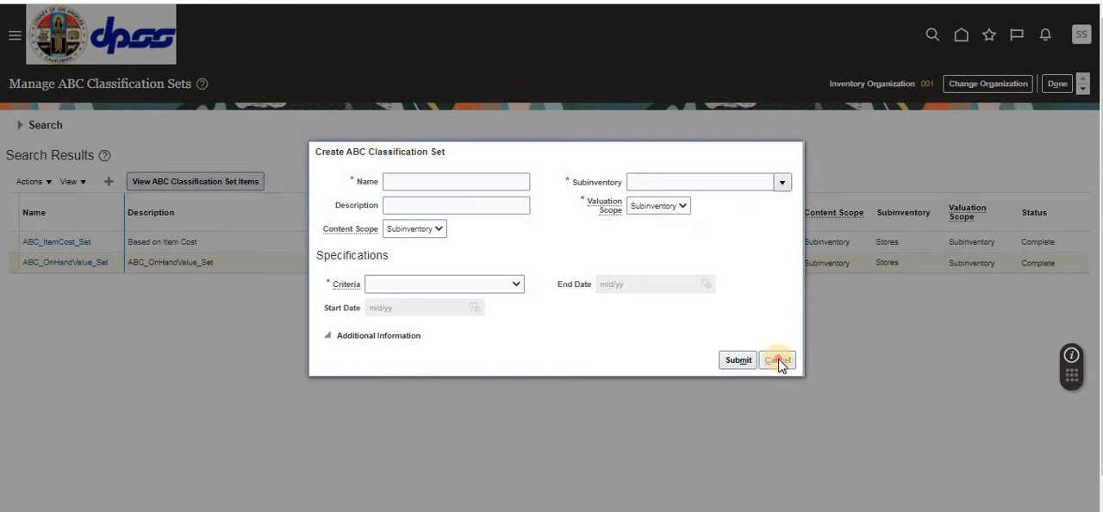
{"action": "left_click", "coordinate": [778, 357]}
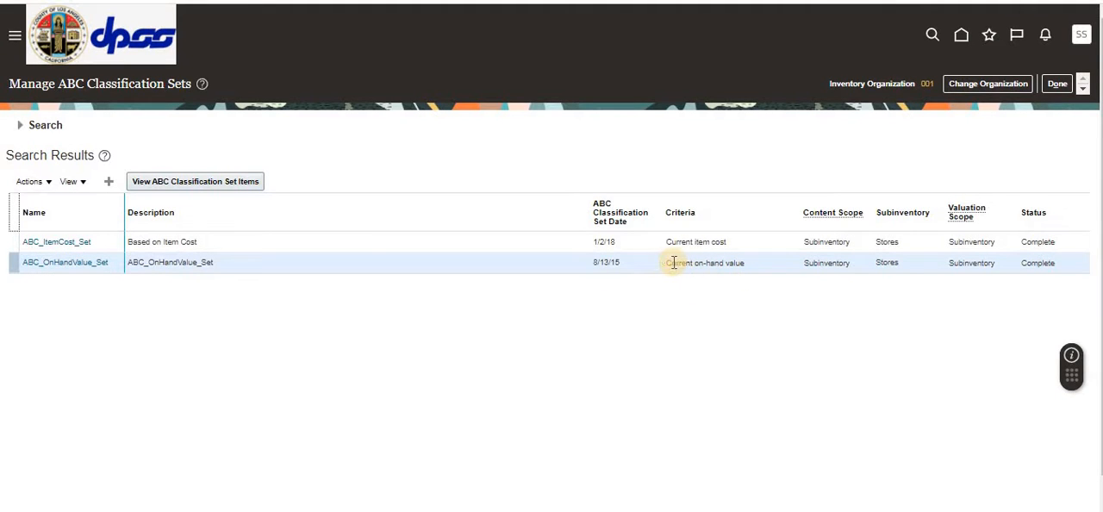
Step: Review the scopes, subinventory and status of ABC_OnHandValue_Set and return to the home page
{"action": "left_click_drag", "start_coordinate": [662, 263], "coordinate": [1065, 271]}
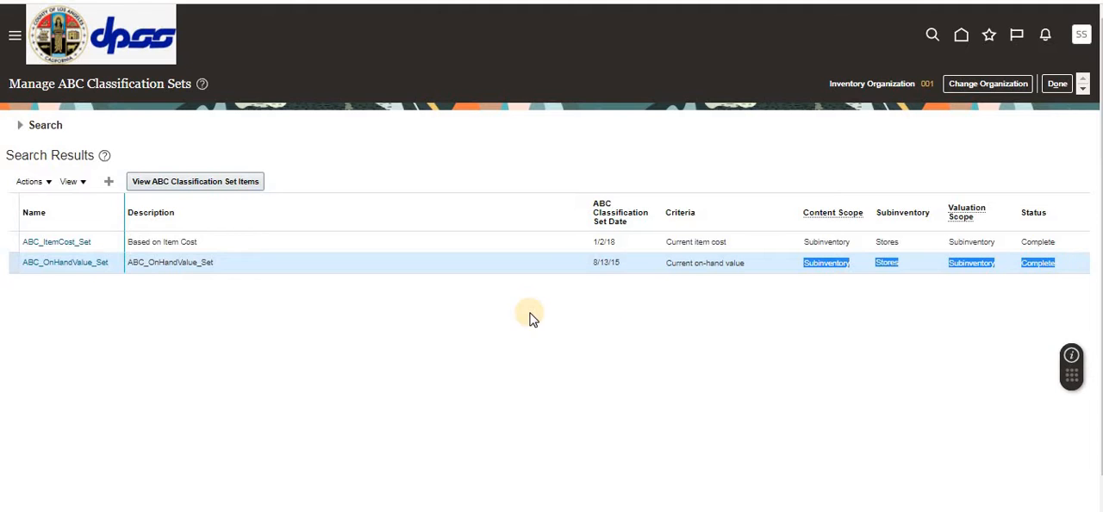
{"action": "left_click", "coordinate": [1058, 83]}
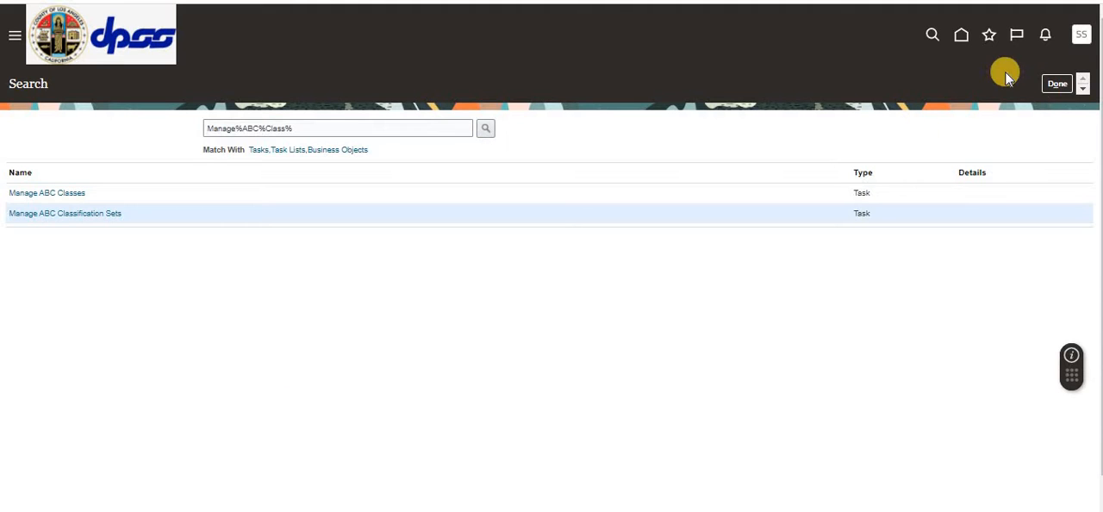
{"action": "left_click", "coordinate": [960, 39]}
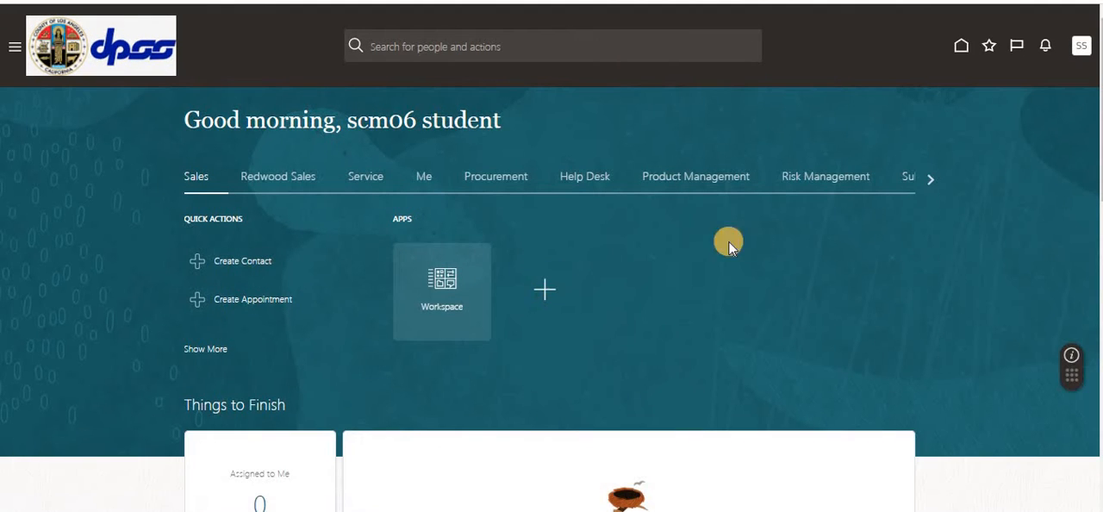
Step: Reopen Setup and Maintenance from the home page and go to its task search
{"action": "left_click", "coordinate": [1079, 53]}
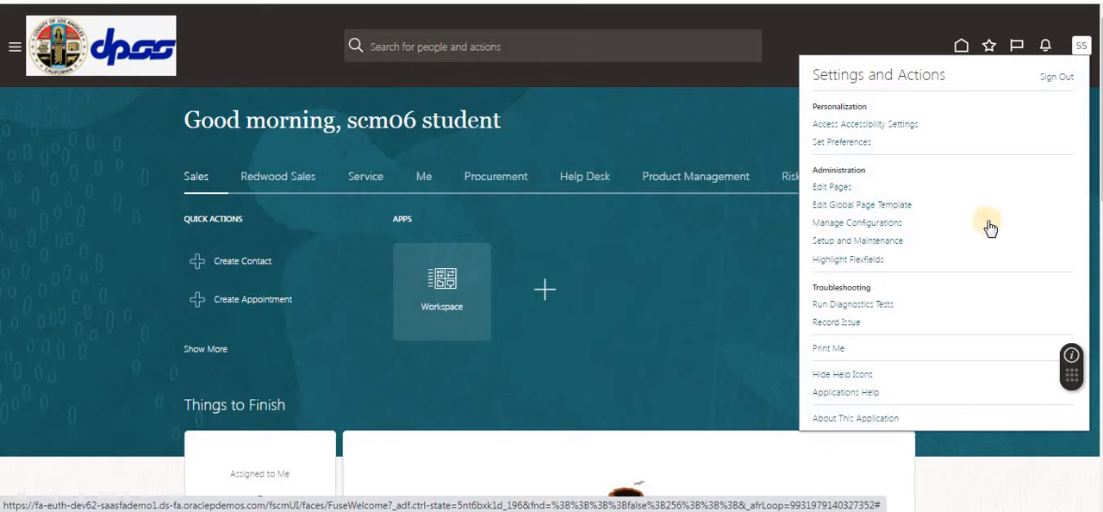
{"action": "left_click", "coordinate": [857, 240]}
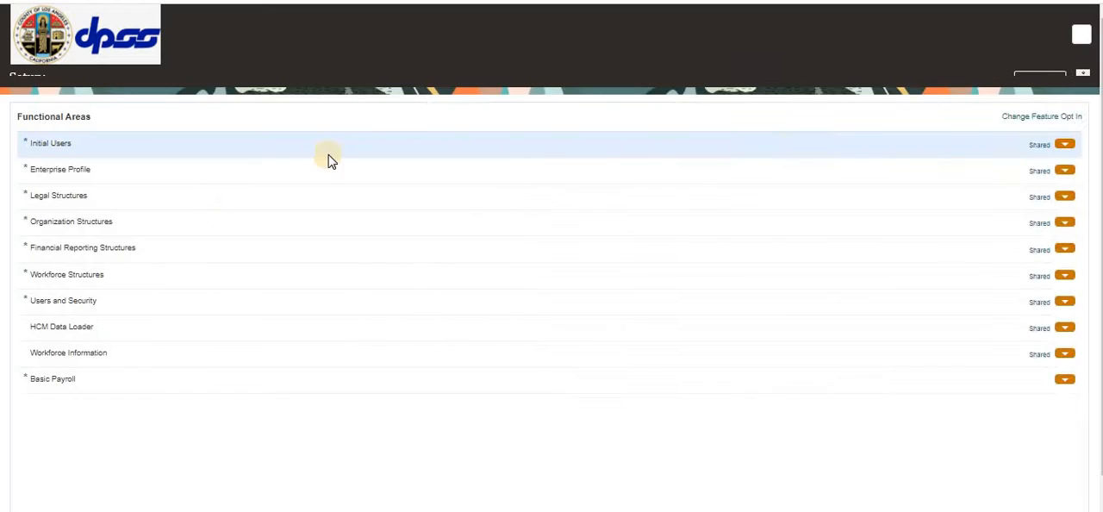
{"action": "left_click", "coordinate": [1083, 226]}
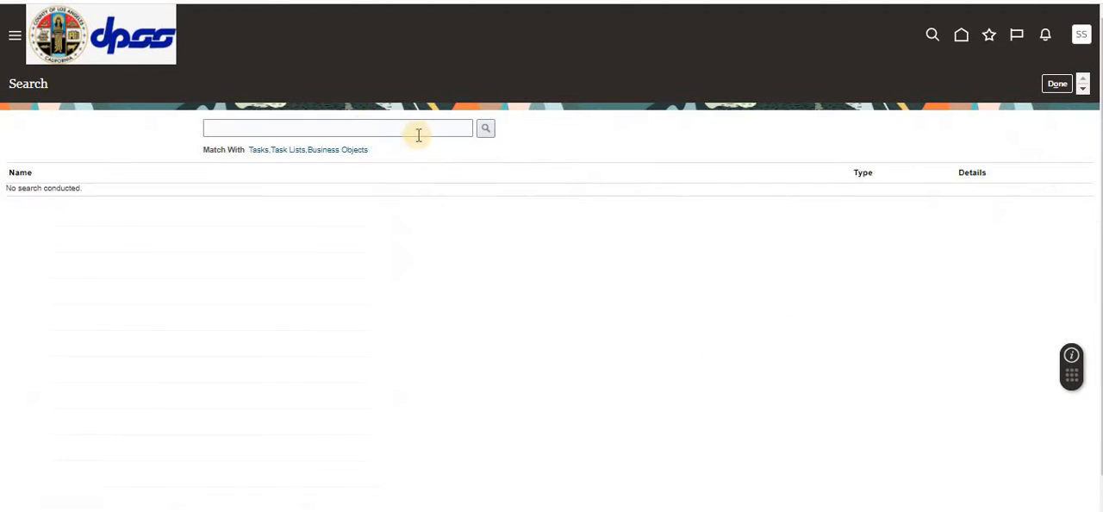
Step: Search the setup tasks for Manage%ABC%Assignment%Group%
{"action": "left_click", "coordinate": [363, 129]}
{"action": "type", "text": "M"}
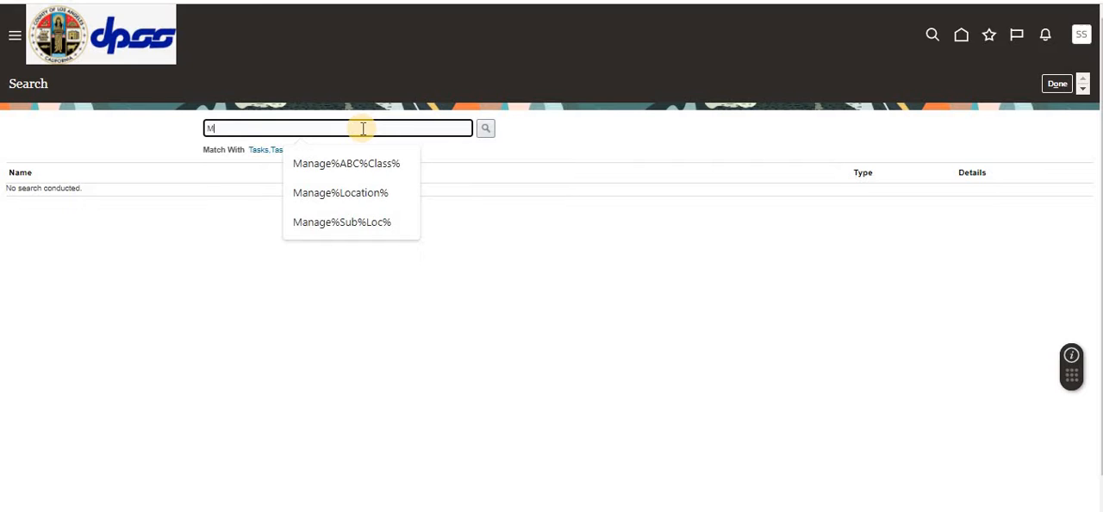
{"action": "type", "text": "anage%A"}
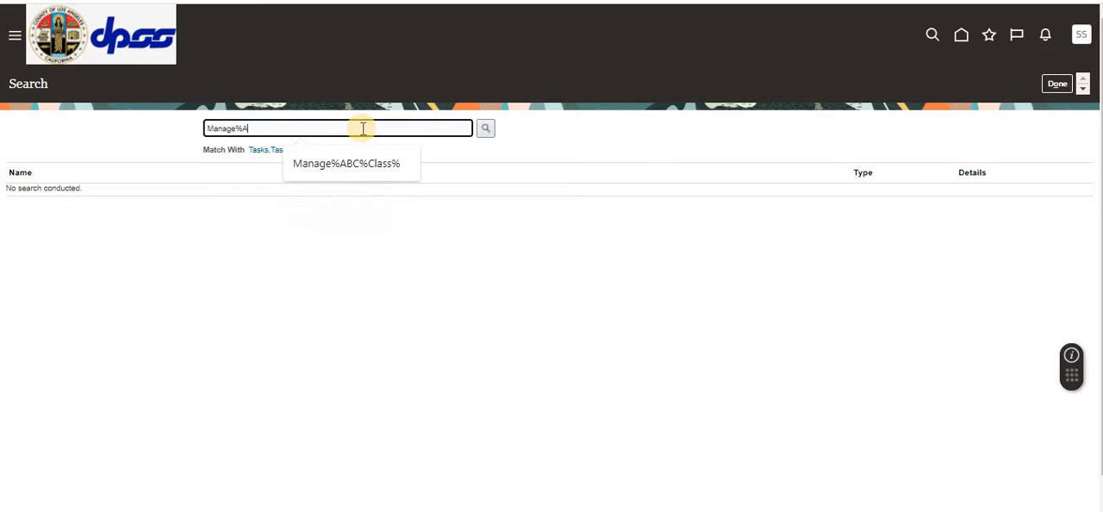
{"action": "type", "text": "BC%Ass"}
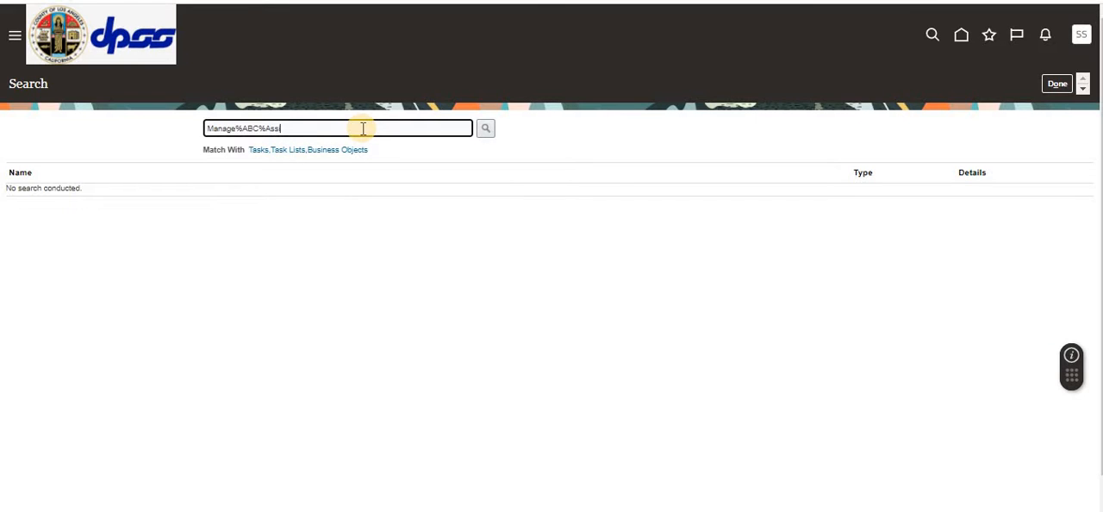
{"action": "type", "text": "ignment%Group%"}
{"action": "key", "text": "Return"}
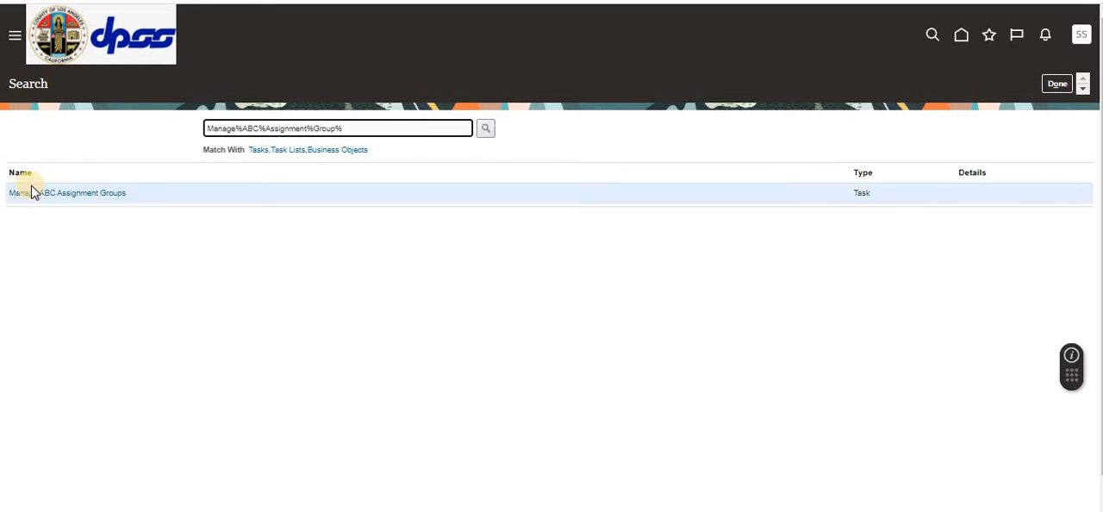
Step: Review the classification set, subinventory and ABC classes of assignment group ABC_OnHandValue_GRP, and return to the home page without saving
{"action": "left_click", "coordinate": [54, 195]}
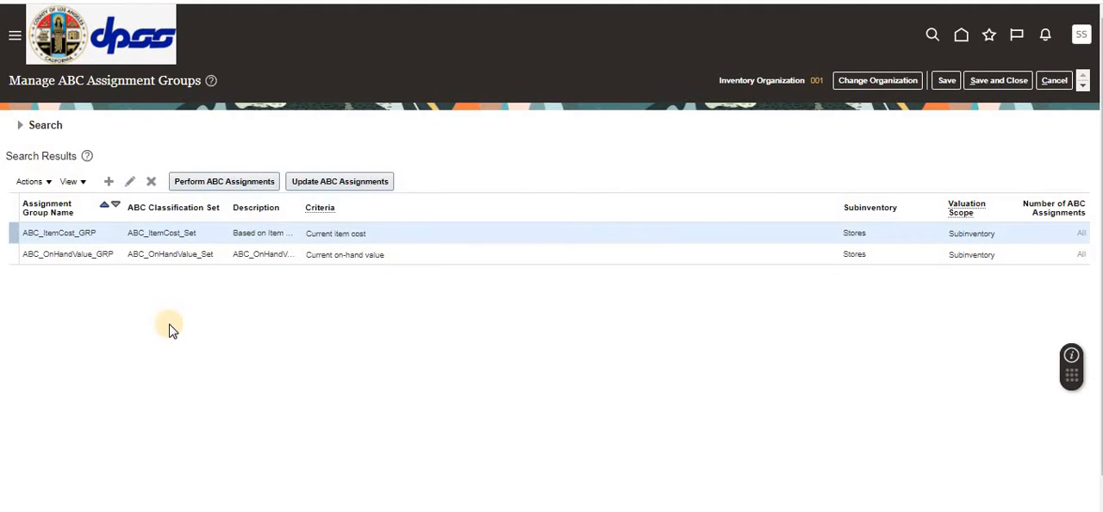
{"action": "left_click", "coordinate": [112, 256]}
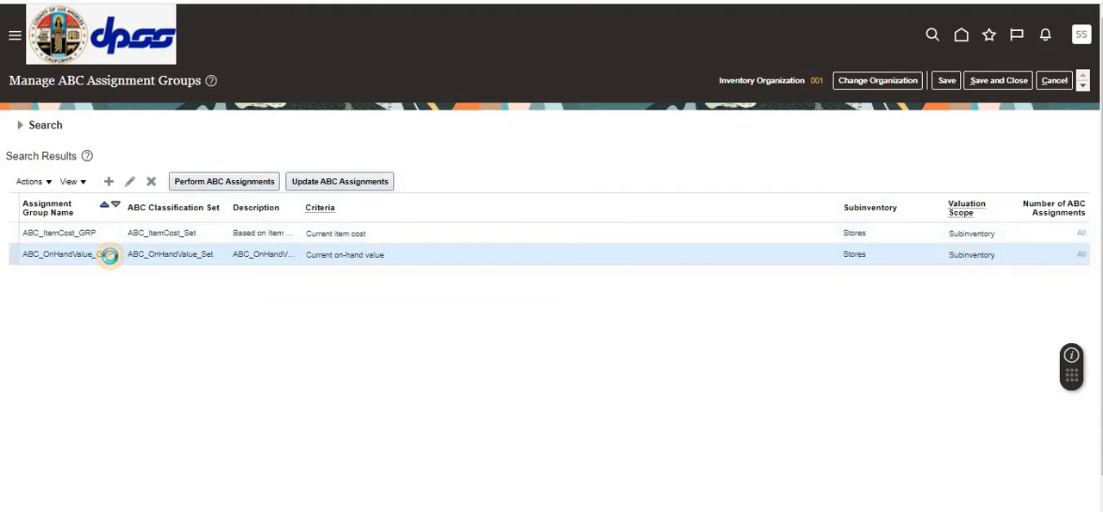
{"action": "left_click", "coordinate": [129, 181]}
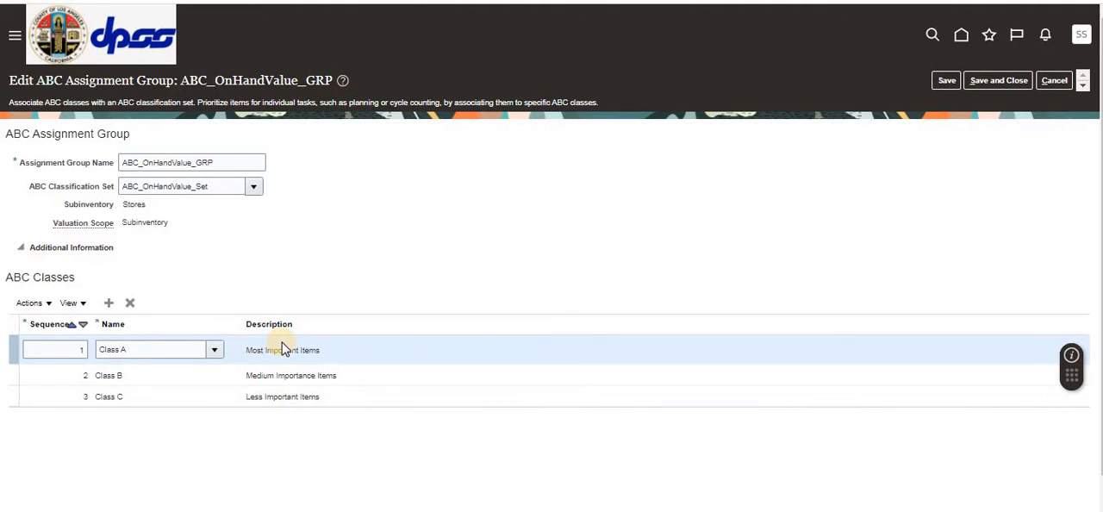
{"action": "double_click", "coordinate": [176, 191]}
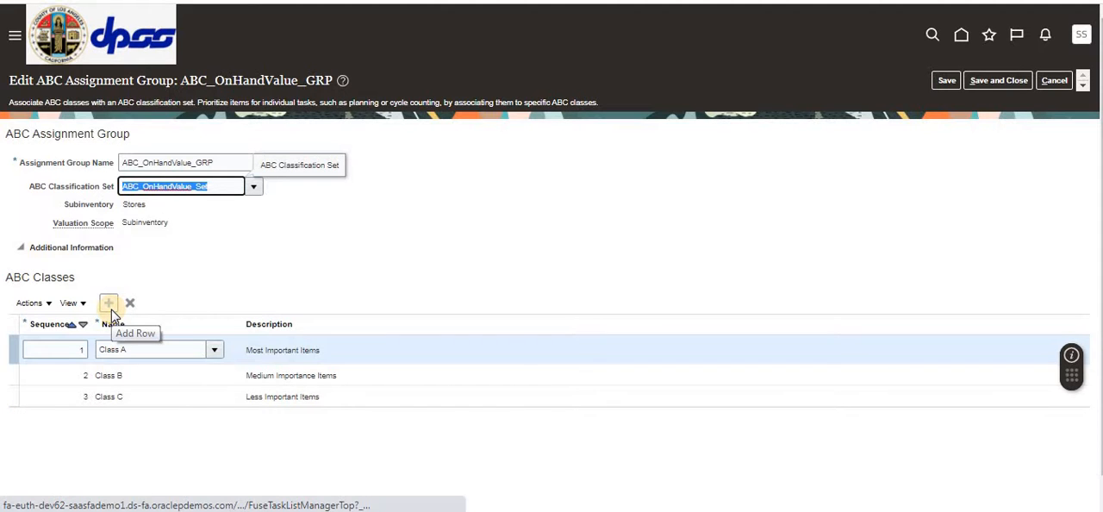
{"action": "left_click", "coordinate": [1056, 86]}
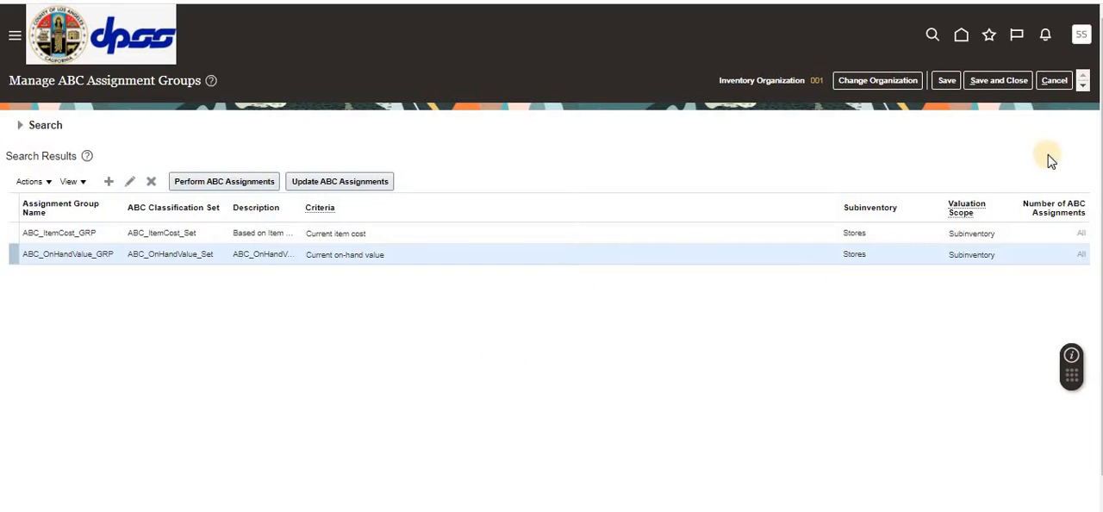
{"action": "left_click", "coordinate": [1053, 80]}
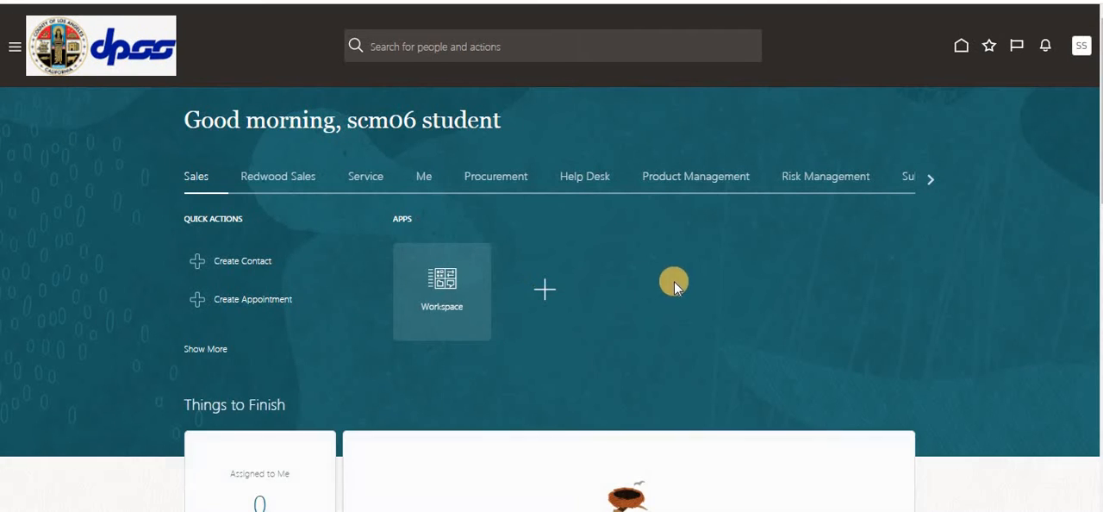
Step: Open Product Information Management from the Product Management area of the home page
{"action": "left_click", "coordinate": [929, 177]}
{"action": "left_click", "coordinate": [166, 178]}
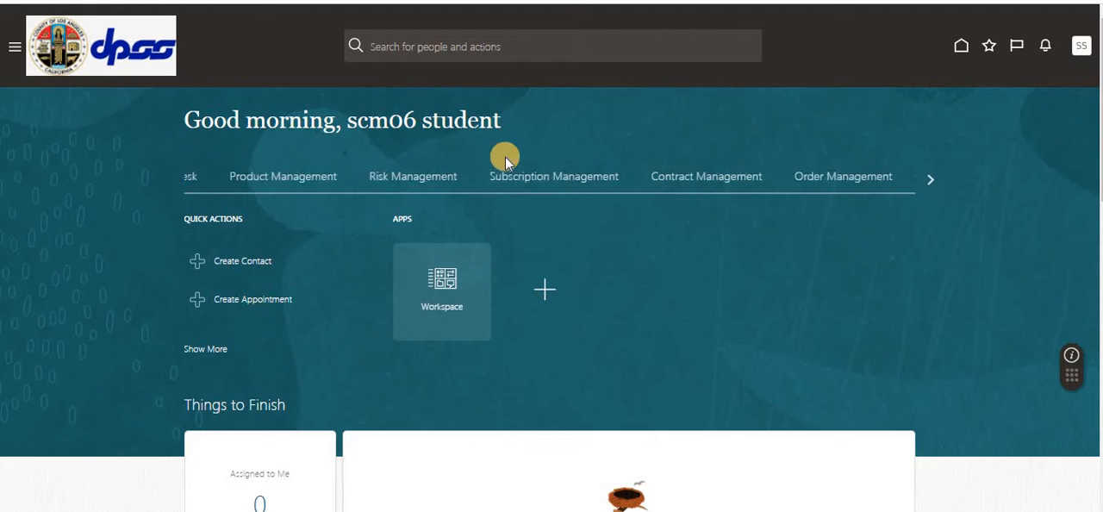
{"action": "left_click", "coordinate": [696, 177]}
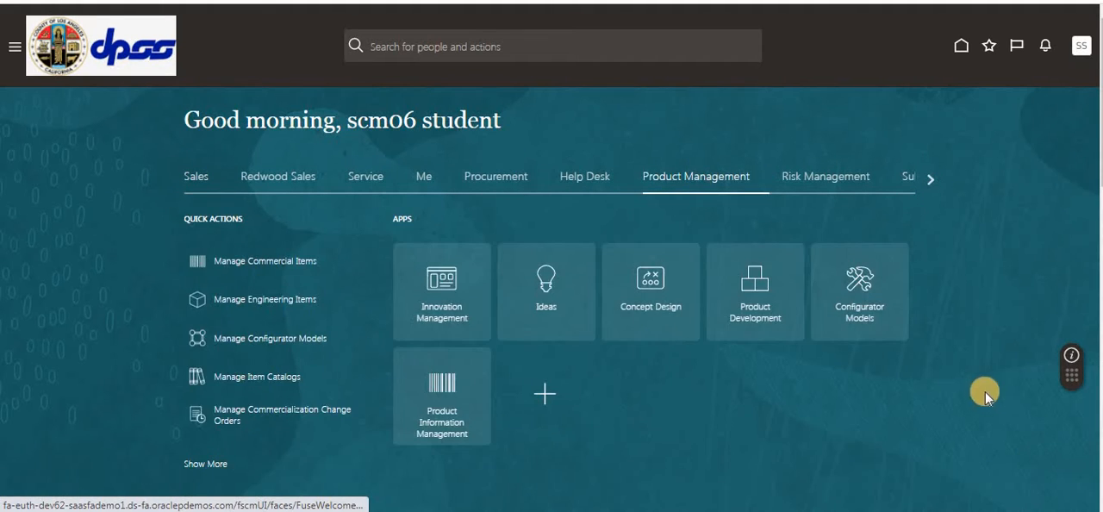
{"action": "left_click", "coordinate": [440, 401]}
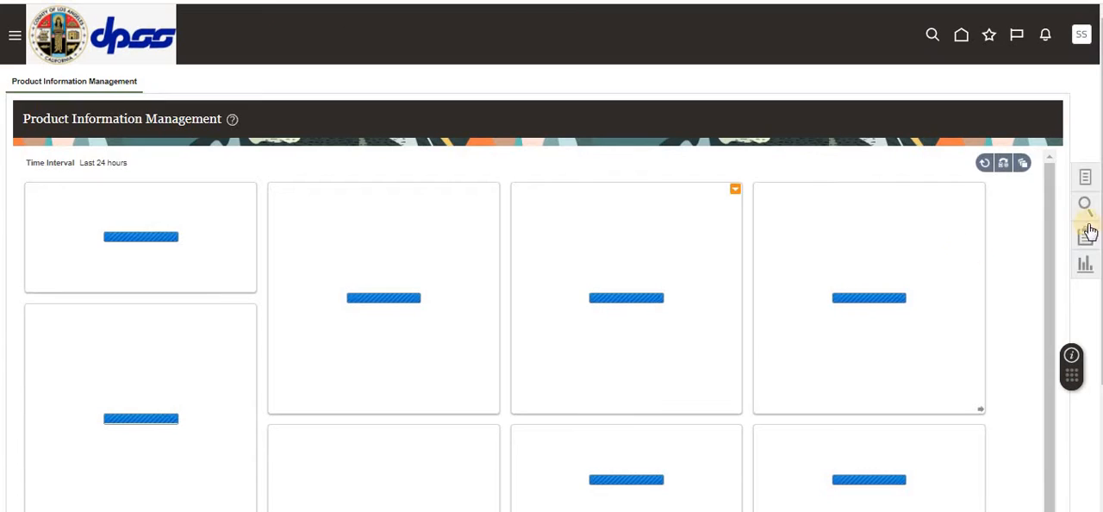
Step: Start creating one new item in organization 000 with Root Item Class and the FG - Design Items template
{"action": "left_click", "coordinate": [1085, 178]}
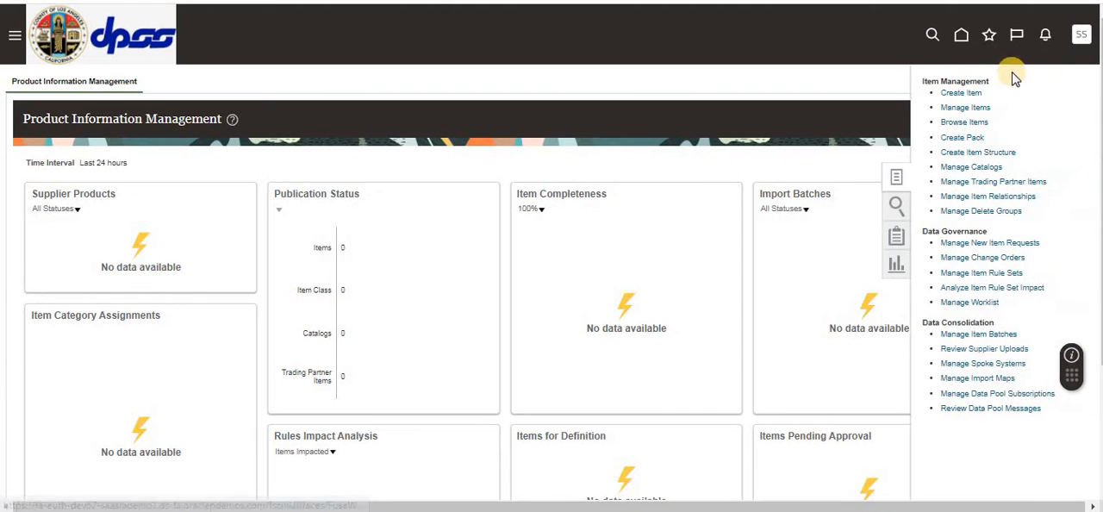
{"action": "left_click", "coordinate": [963, 93]}
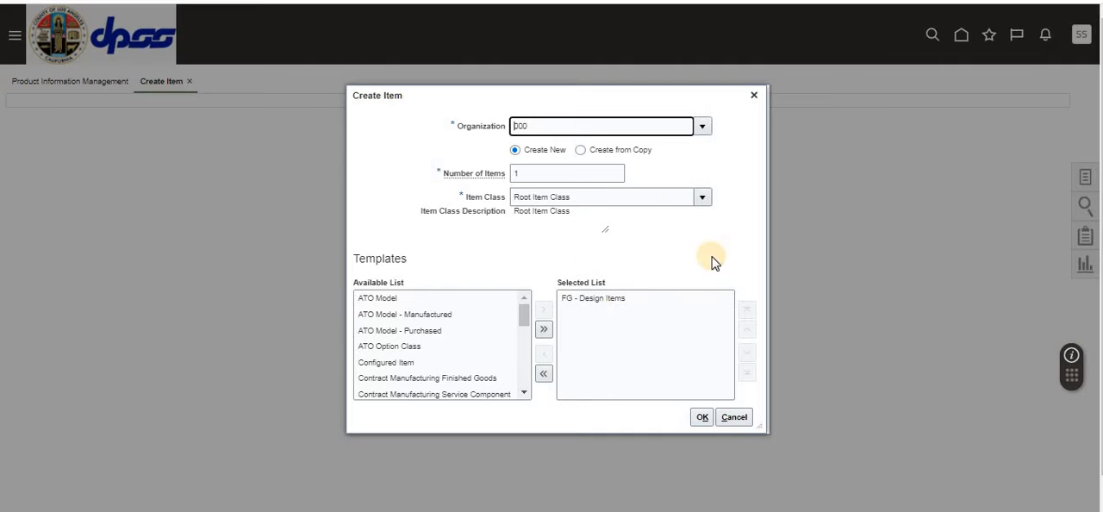
{"action": "left_click", "coordinate": [690, 416]}
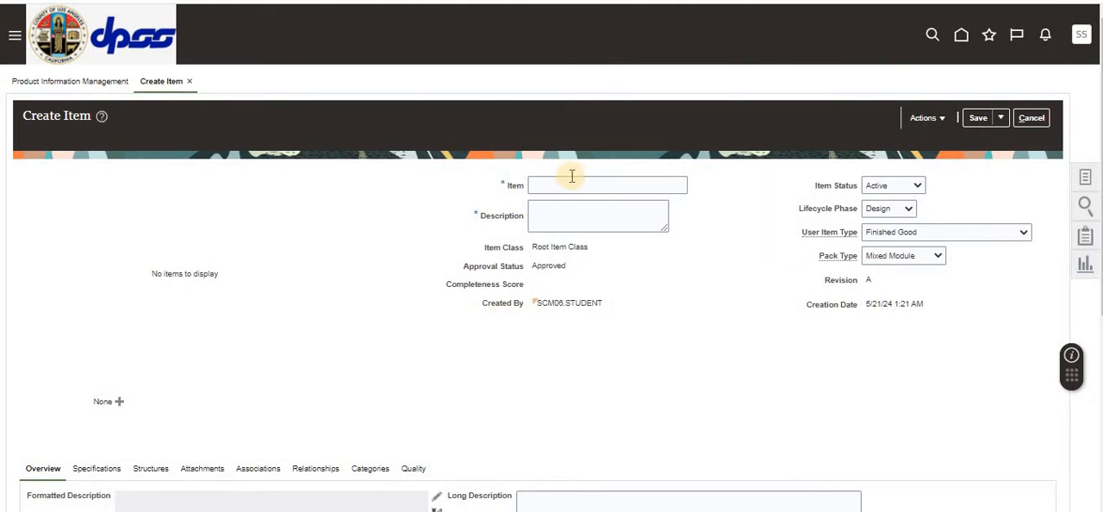
Step: Name the new item Item_CS_AB and enter the description "Item for cycle Count"
{"action": "left_click", "coordinate": [563, 184]}
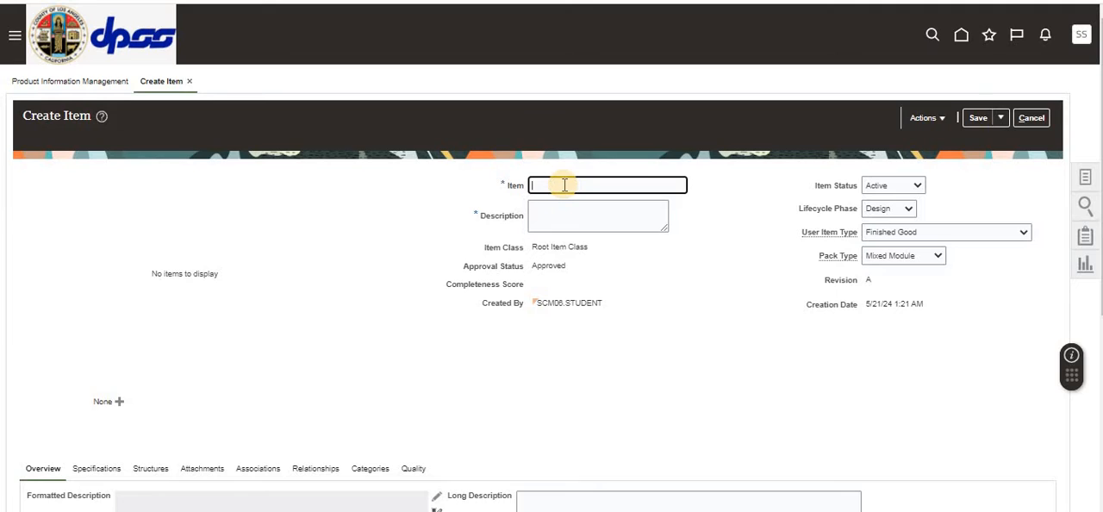
{"action": "type", "text": "Item_CS"}
{"action": "type", "text": "_AB"}
{"action": "key", "text": "Tab"}
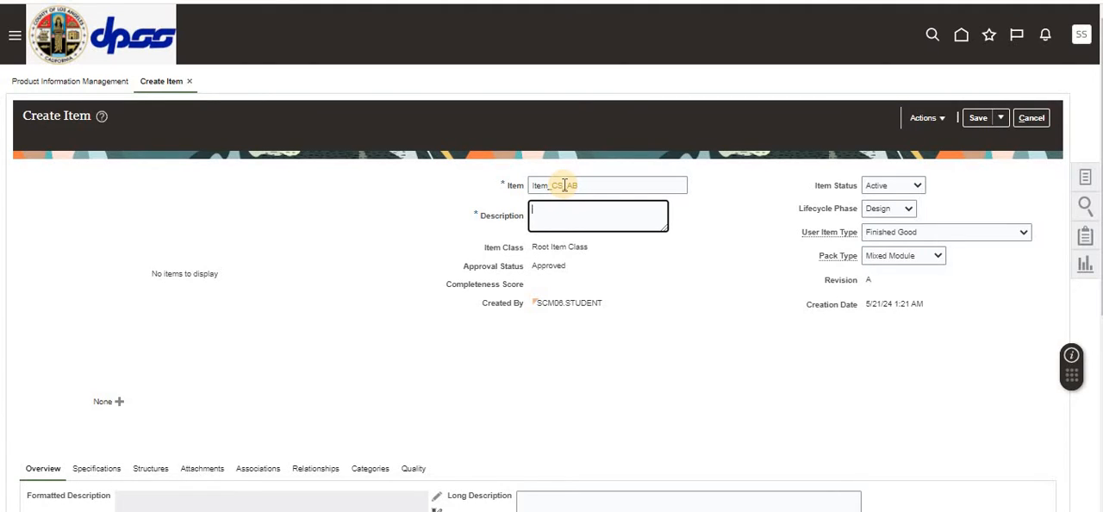
{"action": "type", "text": "Item for cycle  Count"}
Step: Check the unit of measure attributes of Item_CS_AB and save the new item
{"action": "left_click", "coordinate": [381, 382]}
{"action": "scroll", "coordinate": [382, 387], "scroll_direction": "down", "scroll_amount": 3}
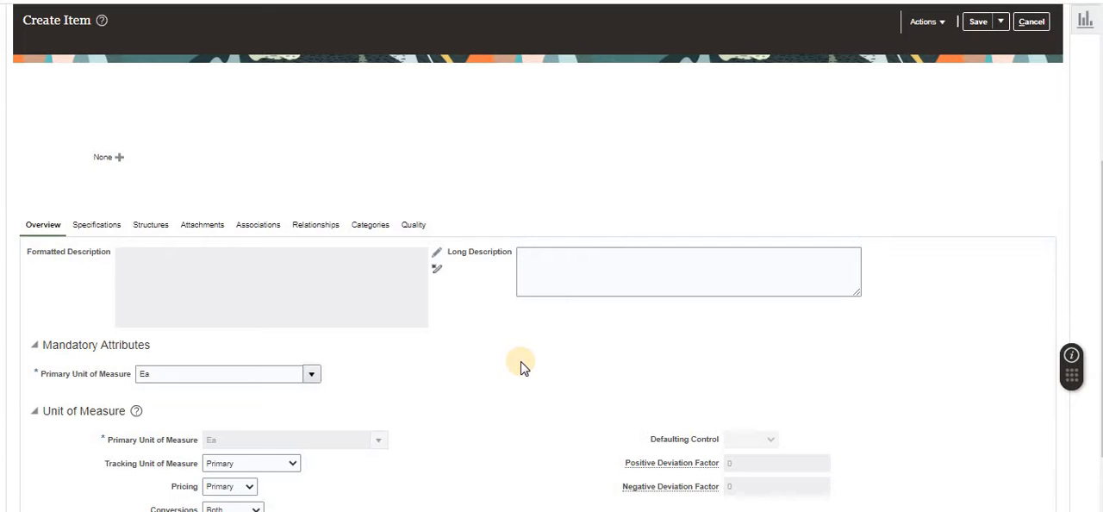
{"action": "scroll", "coordinate": [521, 366], "scroll_direction": "up", "scroll_amount": 3}
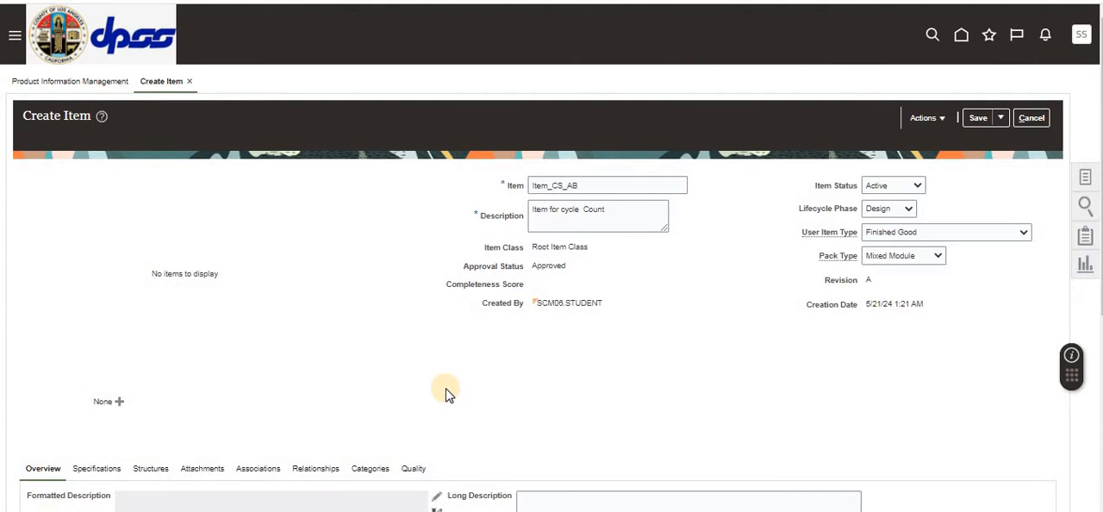
{"action": "left_click", "coordinate": [975, 117]}
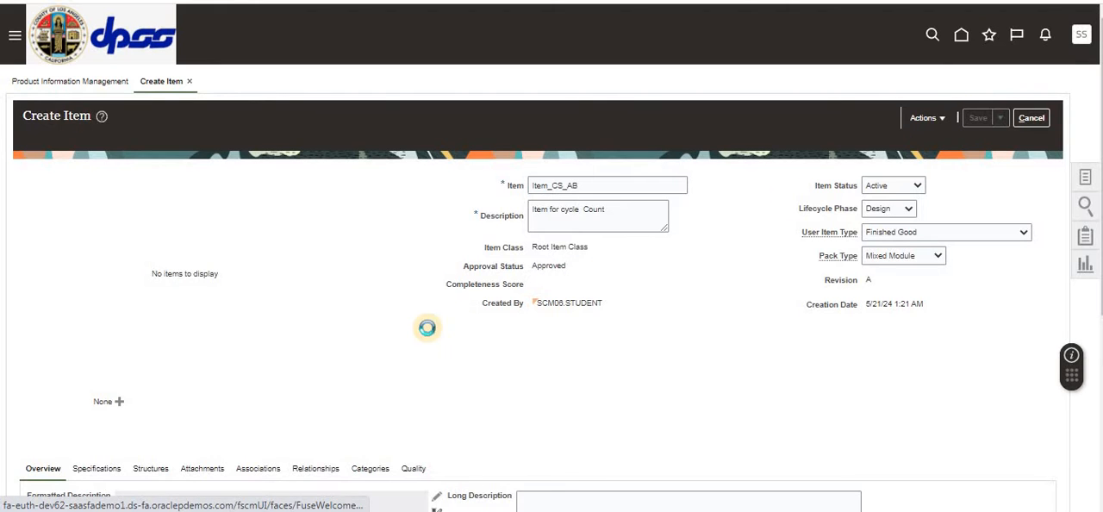
{"action": "scroll", "coordinate": [401, 331], "scroll_direction": "down", "scroll_amount": 3}
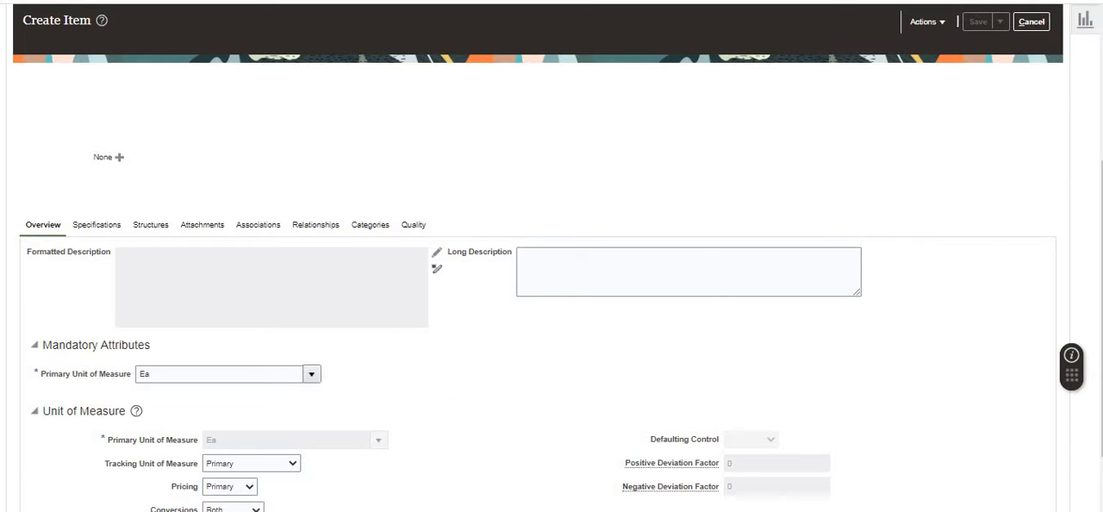
{"action": "left_click", "coordinate": [663, 334]}
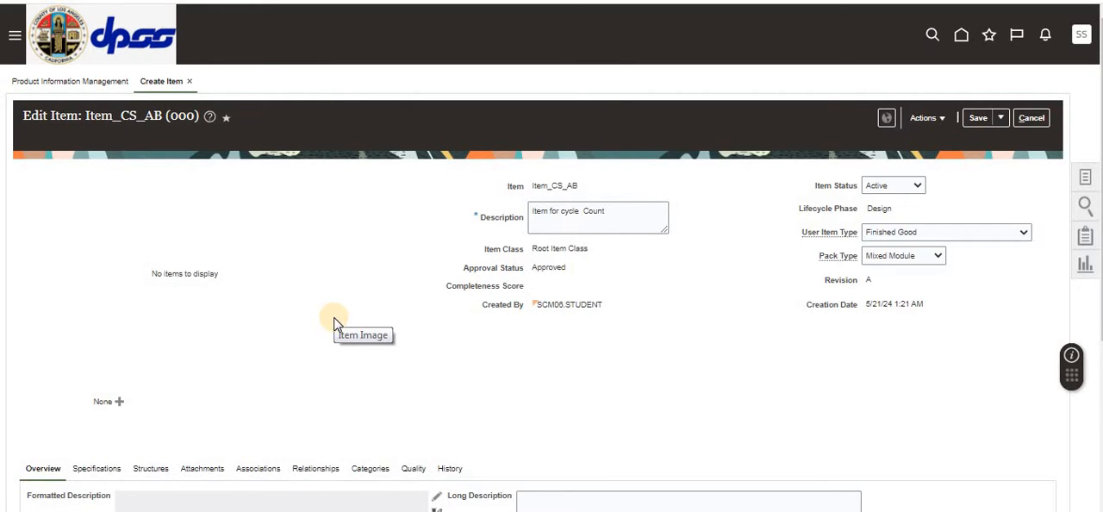
Step: Associate Item_CS_AB with organization 001 (Seattle) without selecting a template
{"action": "scroll", "coordinate": [334, 324], "scroll_direction": "down", "scroll_amount": 2}
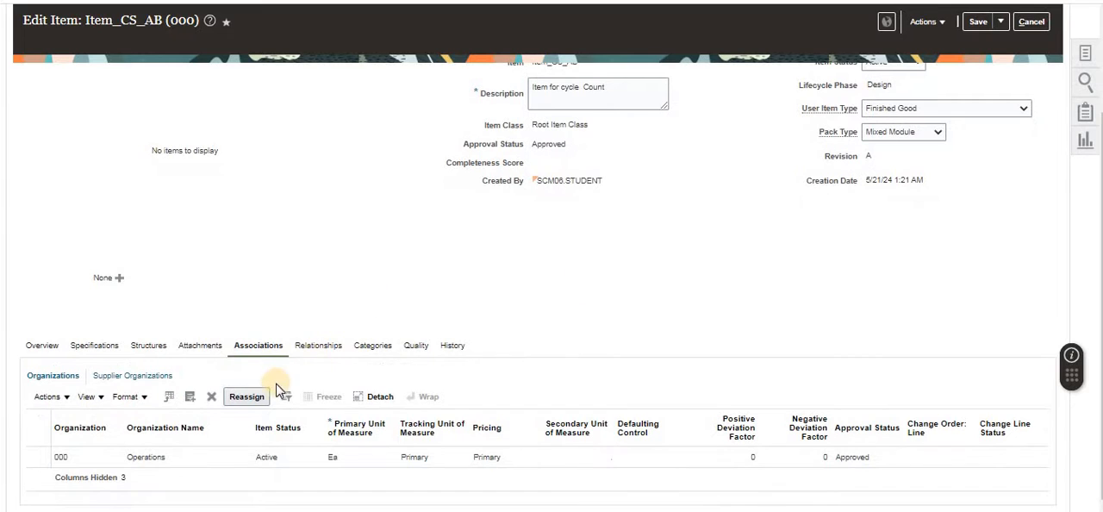
{"action": "left_click", "coordinate": [192, 397]}
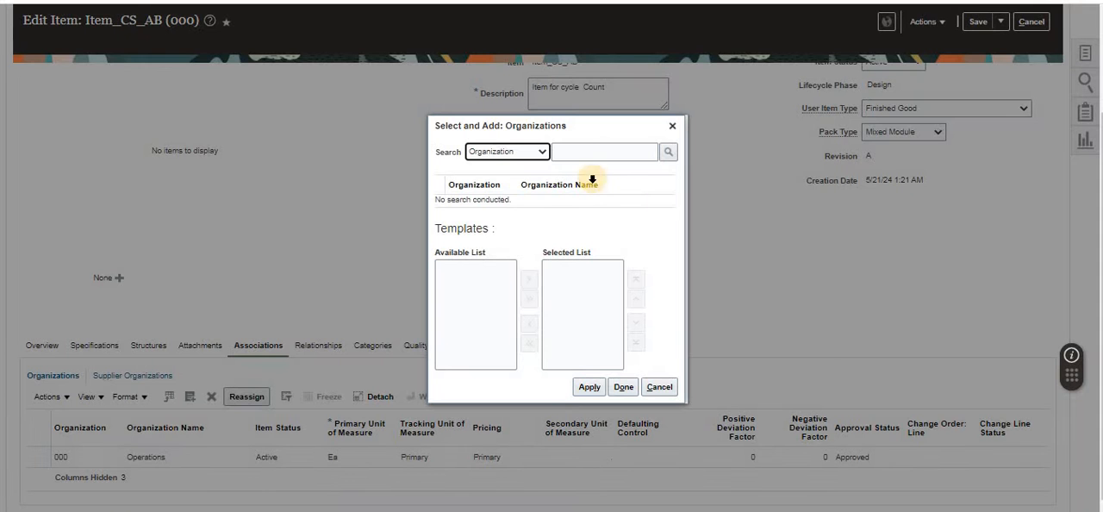
{"action": "left_click", "coordinate": [591, 156]}
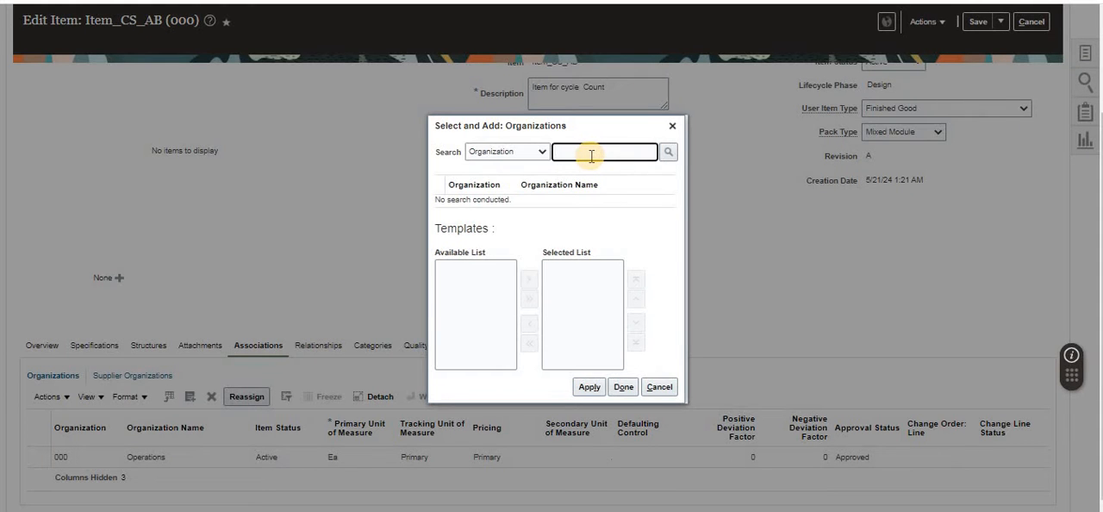
{"action": "type", "text": "001"}
{"action": "key", "text": "Return"}
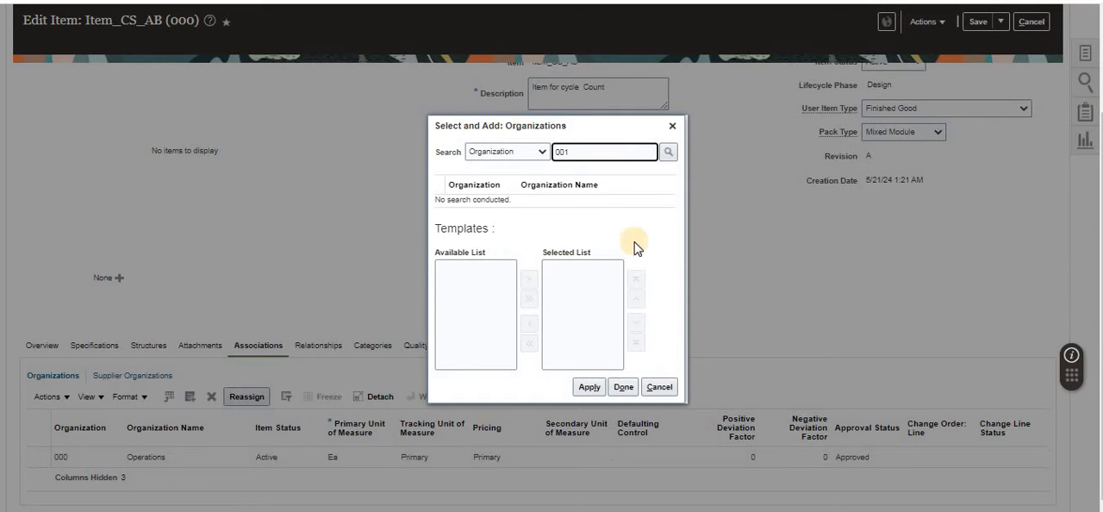
{"action": "left_click", "coordinate": [491, 196]}
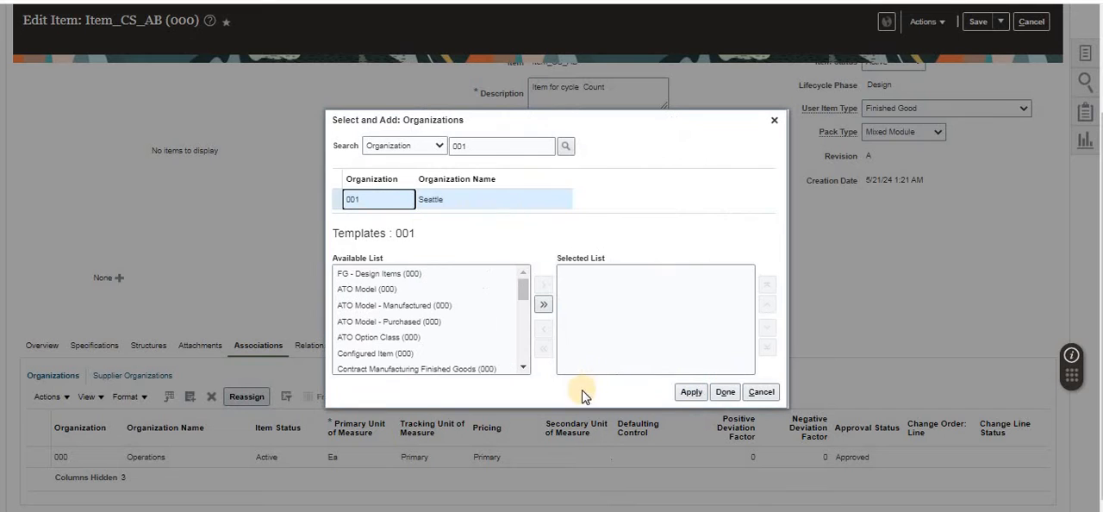
{"action": "left_click", "coordinate": [726, 392]}
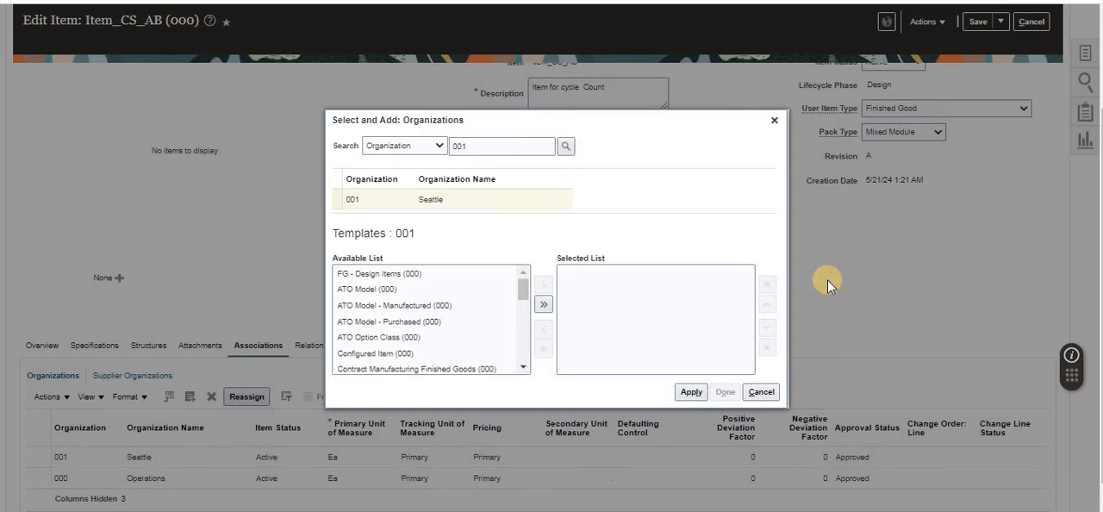
Step: Save the organization associations of Item_CS_AB and close the item
{"action": "scroll", "coordinate": [913, 207], "scroll_direction": "up", "scroll_amount": 2}
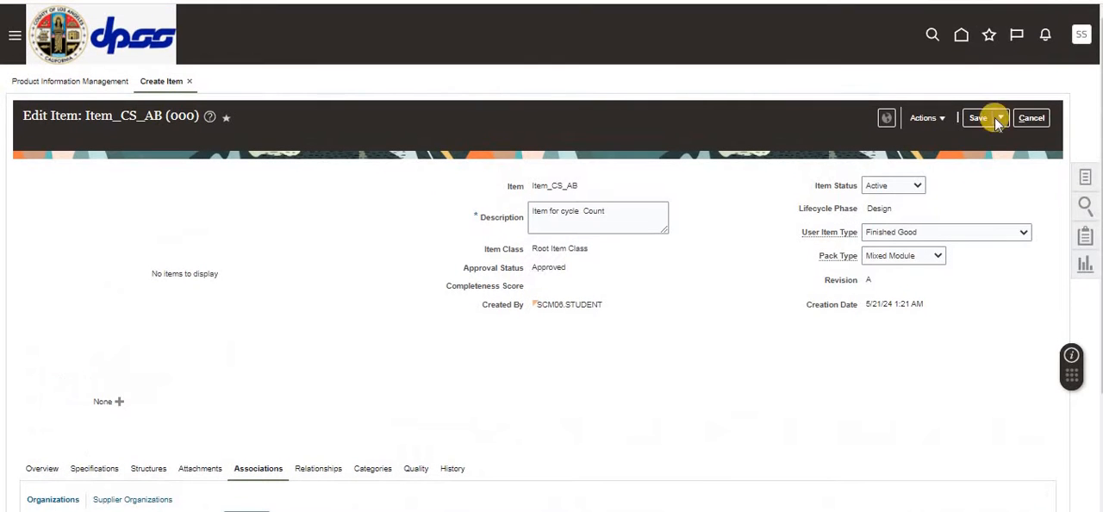
{"action": "left_click", "coordinate": [972, 120]}
{"action": "left_click", "coordinate": [979, 117]}
{"action": "scroll", "coordinate": [560, 369], "scroll_direction": "down", "scroll_amount": 3}
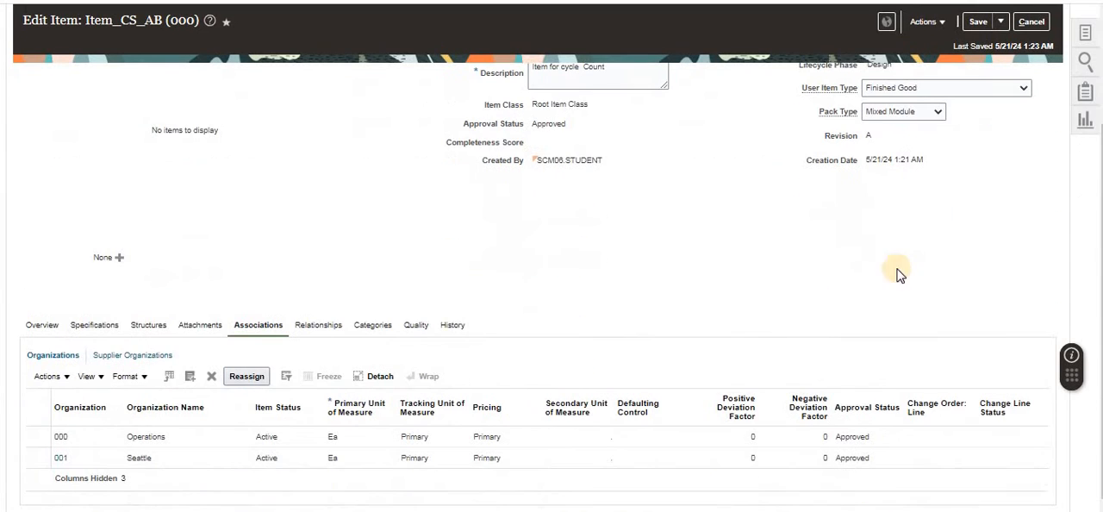
{"action": "scroll", "coordinate": [862, 216], "scroll_direction": "up", "scroll_amount": 2}
{"action": "left_click", "coordinate": [999, 118]}
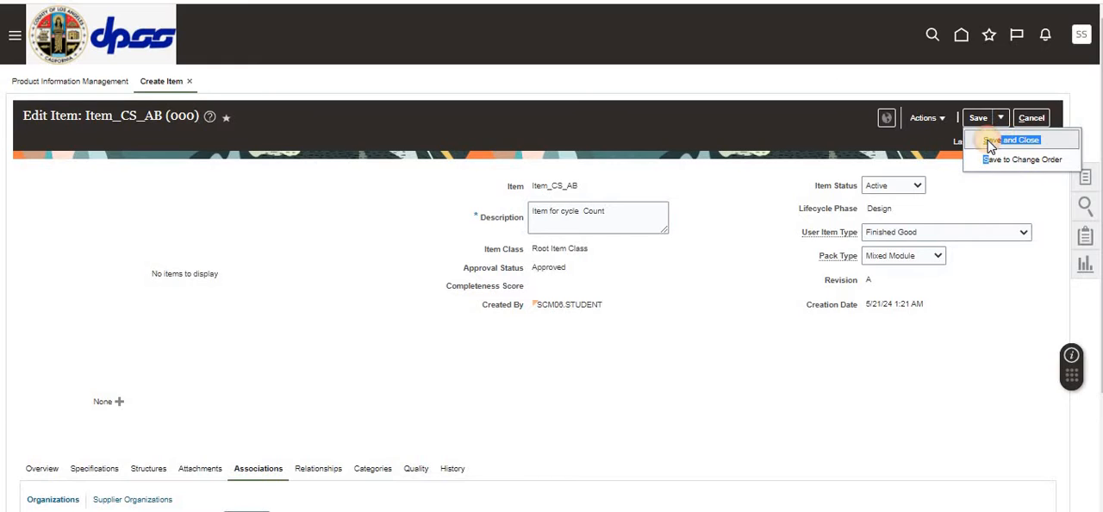
{"action": "left_click", "coordinate": [989, 140]}
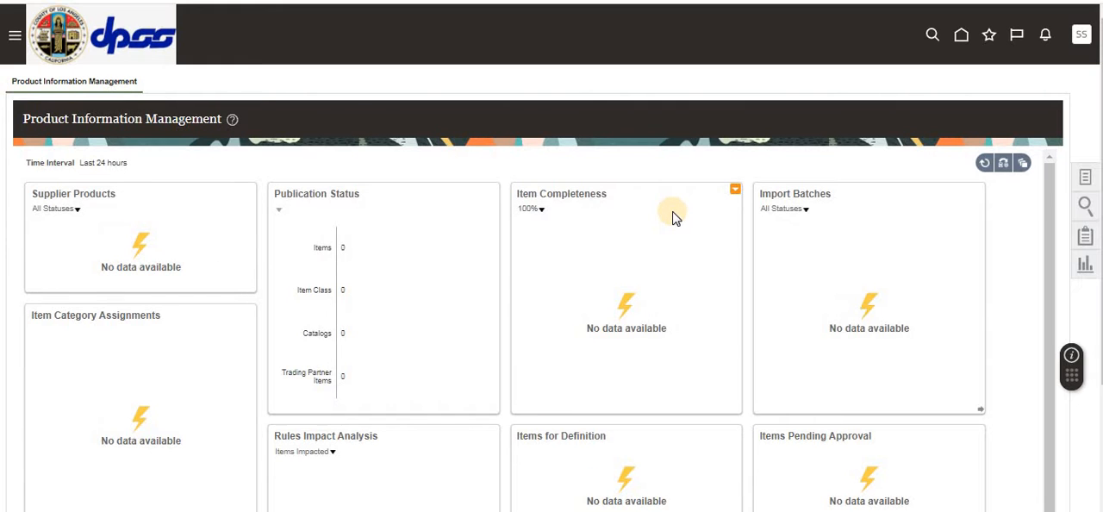
Step: Open Setup and Maintenance and go to its task search
{"action": "left_click", "coordinate": [1080, 36]}
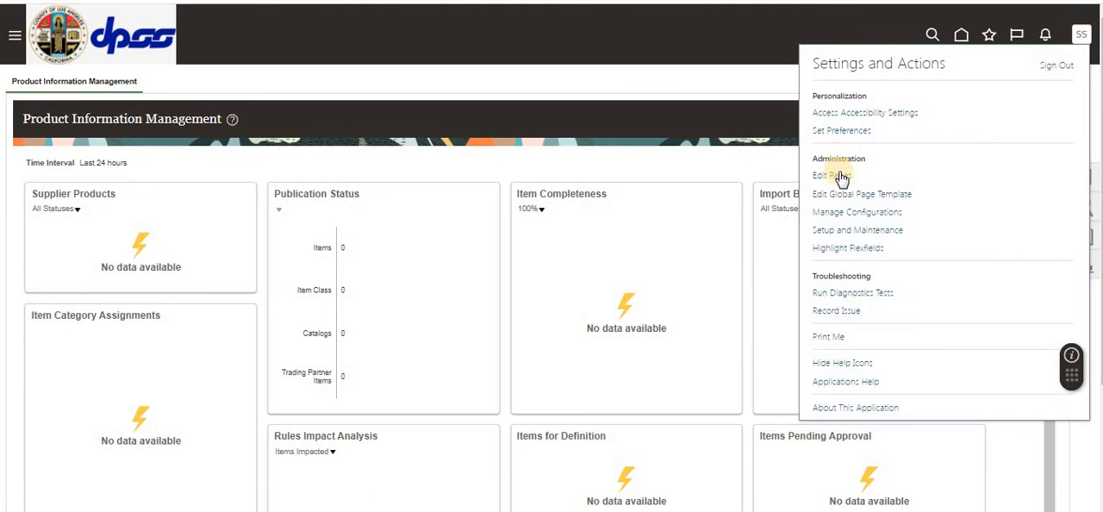
{"action": "left_click", "coordinate": [861, 228]}
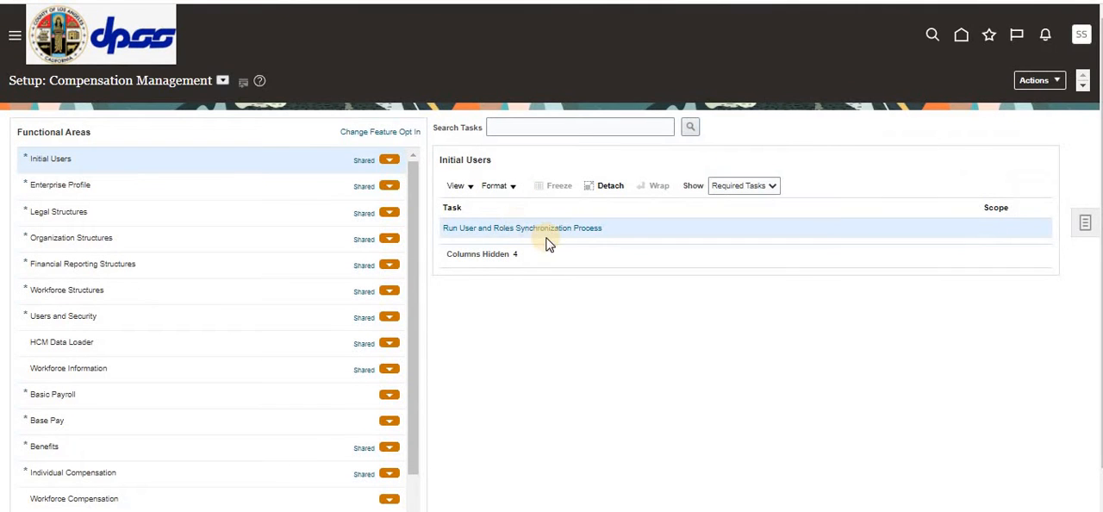
{"action": "left_click", "coordinate": [1086, 225]}
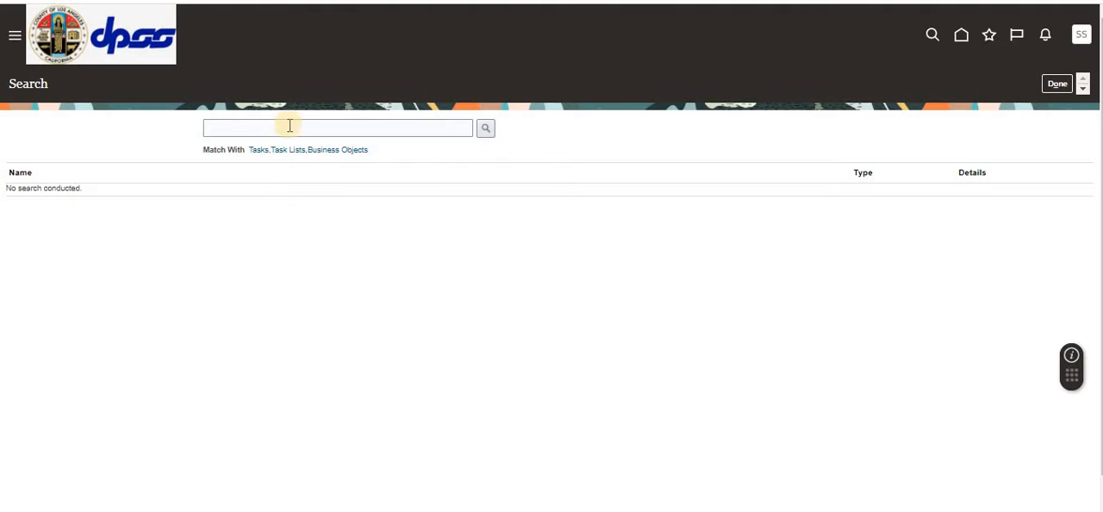
Step: Search the setup tasks for Manage%Sub%Loc%
{"action": "left_click", "coordinate": [257, 126]}
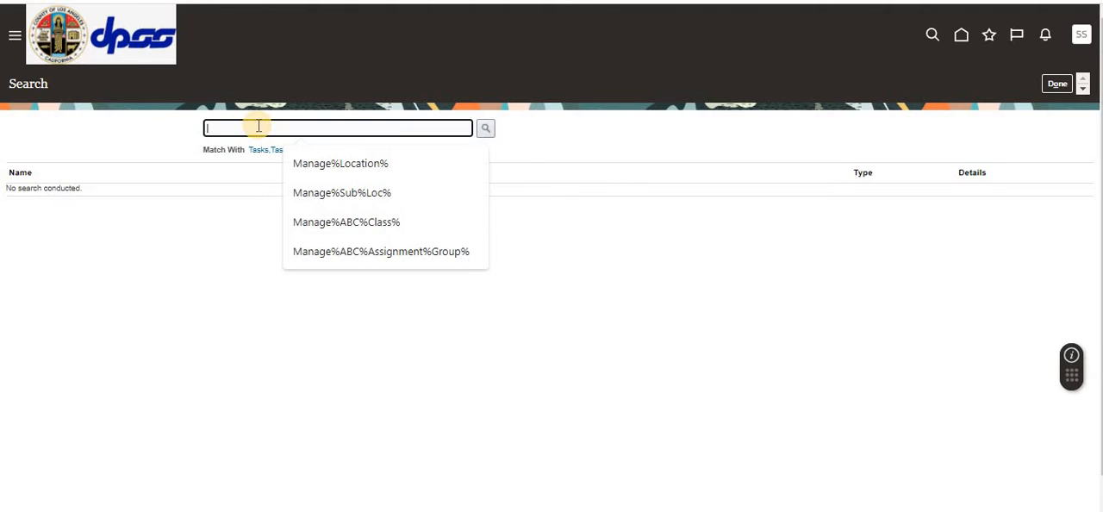
{"action": "type", "text": "Manage"}
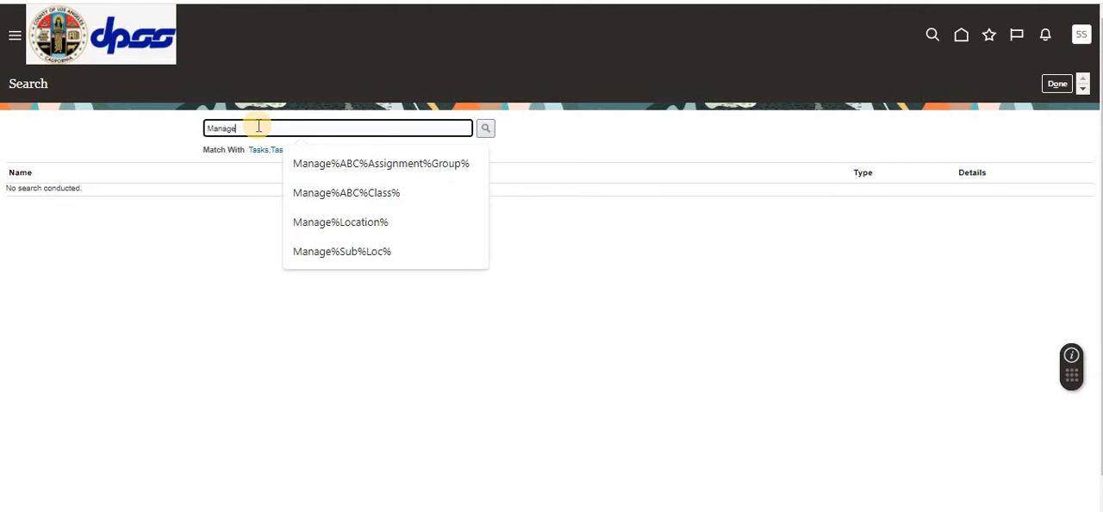
{"action": "type", "text": "%Sub"}
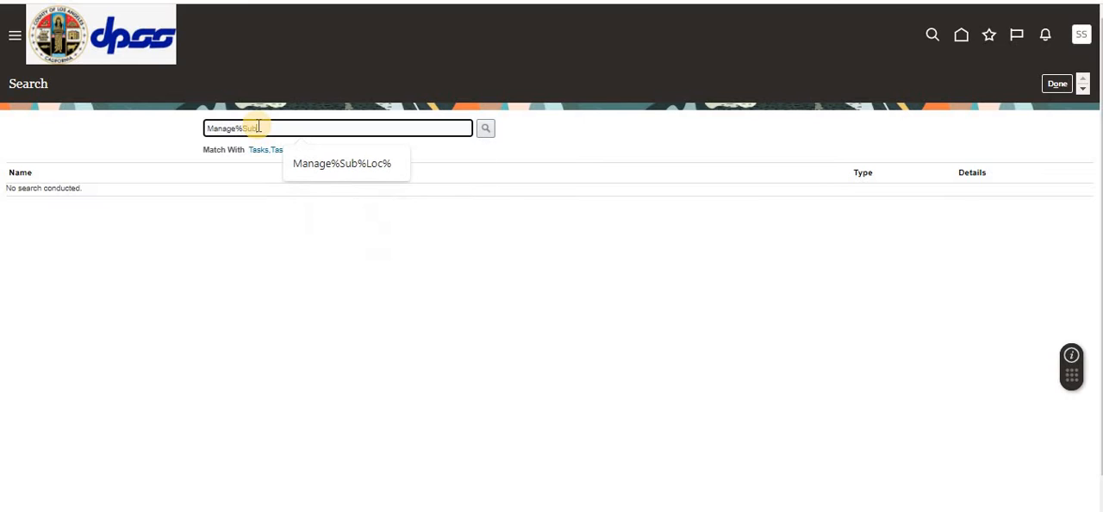
{"action": "type", "text": "%Loc"}
{"action": "type", "text": "%"}
{"action": "key", "text": "Return"}
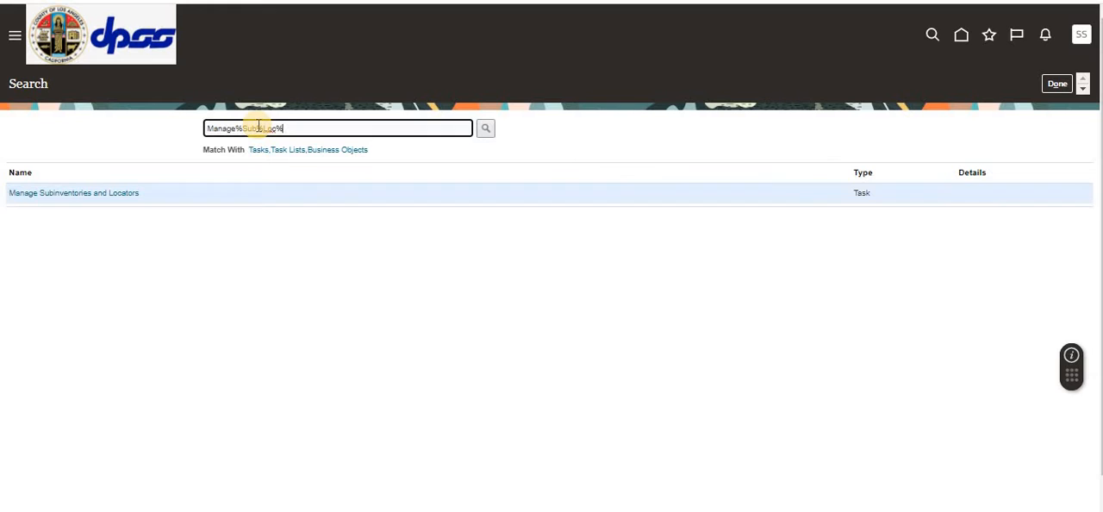
Step: Create a new subinventory in organization 001 through Manage Subinventories and Locators and name it CS1SUB01
{"action": "left_click", "coordinate": [96, 198]}
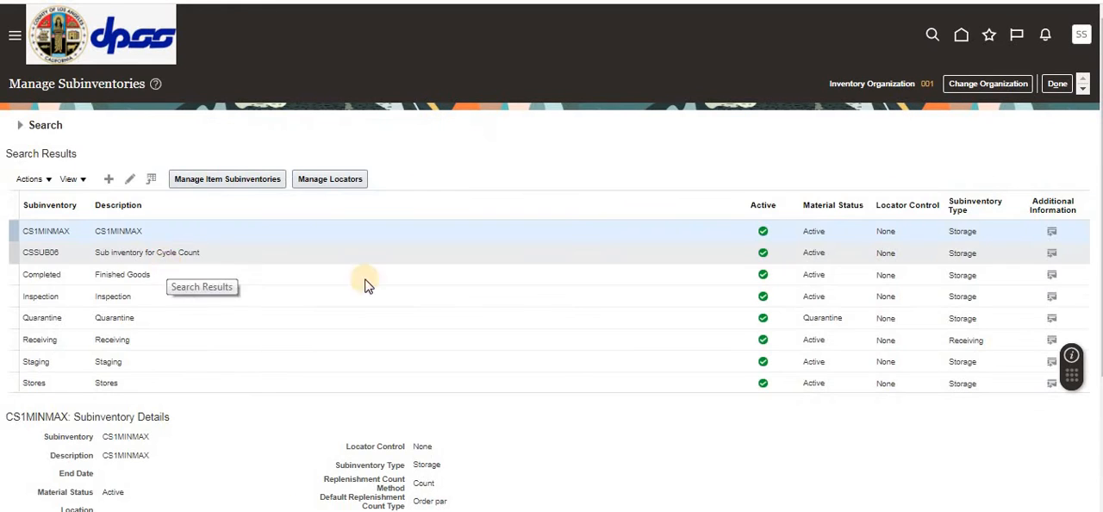
{"action": "left_click", "coordinate": [106, 179]}
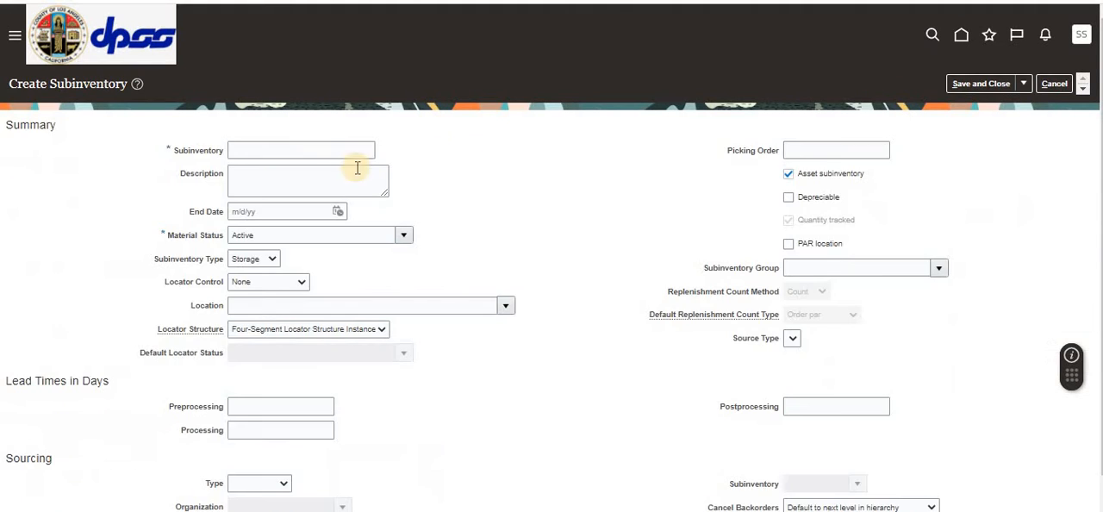
{"action": "left_click", "coordinate": [292, 151]}
{"action": "type", "text": "CS"}
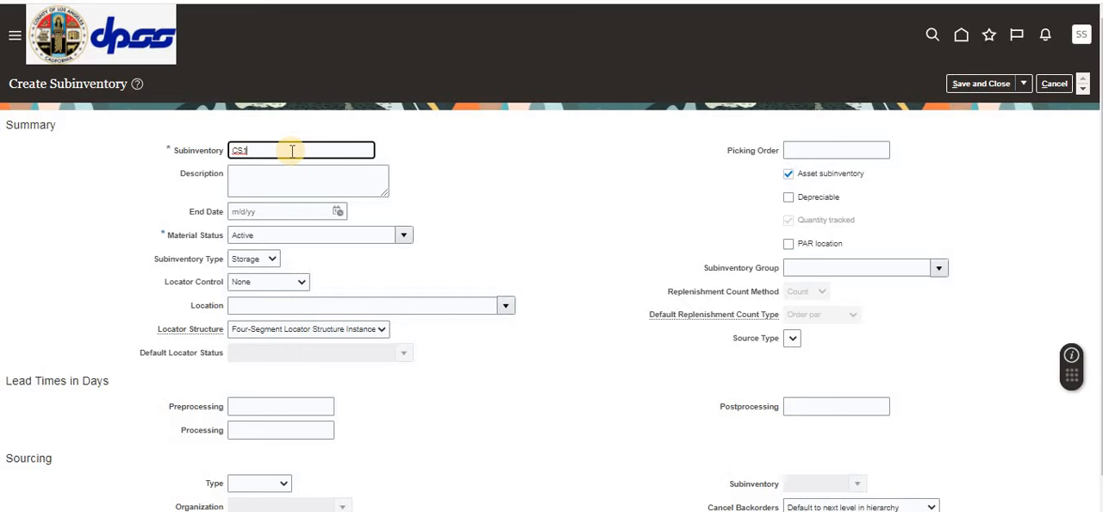
{"action": "type", "text": "1SUB"}
{"action": "type", "text": "01"}
{"action": "key", "text": "Tab"}
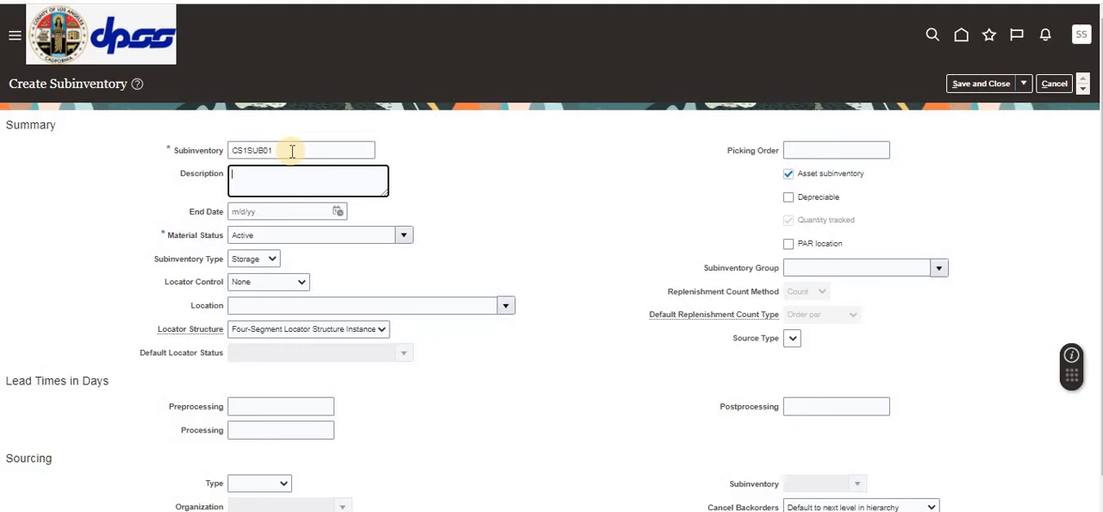
Step: Copy the subinventory name into the description, then save and close the new subinventory
{"action": "double_click", "coordinate": [292, 150]}
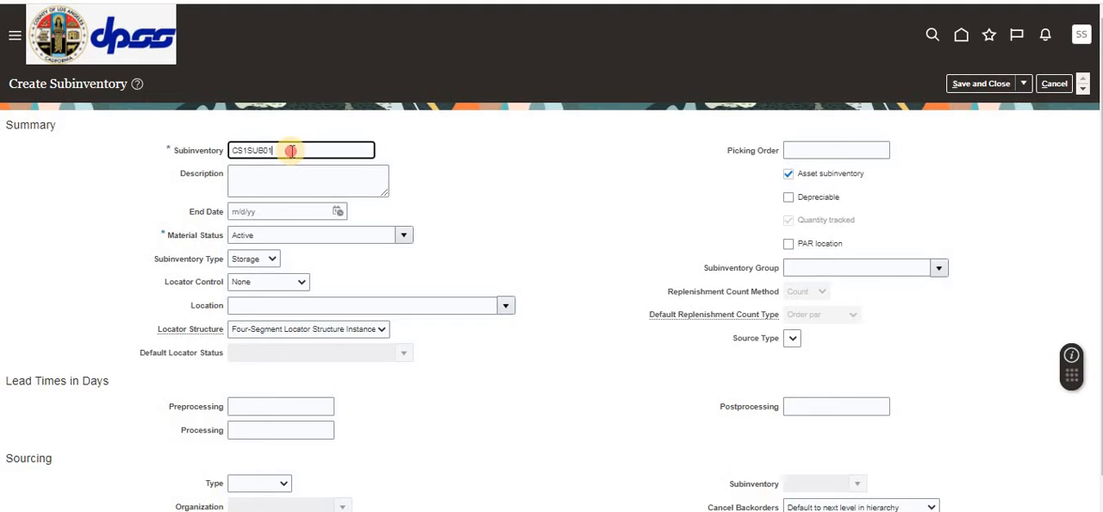
{"action": "key", "text": "ctrl+c"}
{"action": "left_click", "coordinate": [264, 175]}
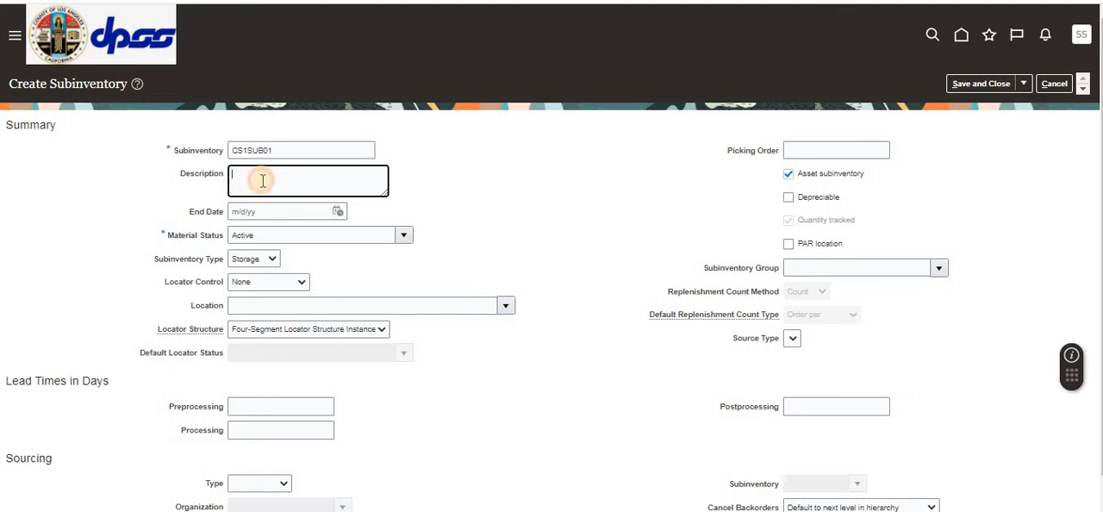
{"action": "key", "text": "ctrl+v"}
{"action": "left_click", "coordinate": [633, 281]}
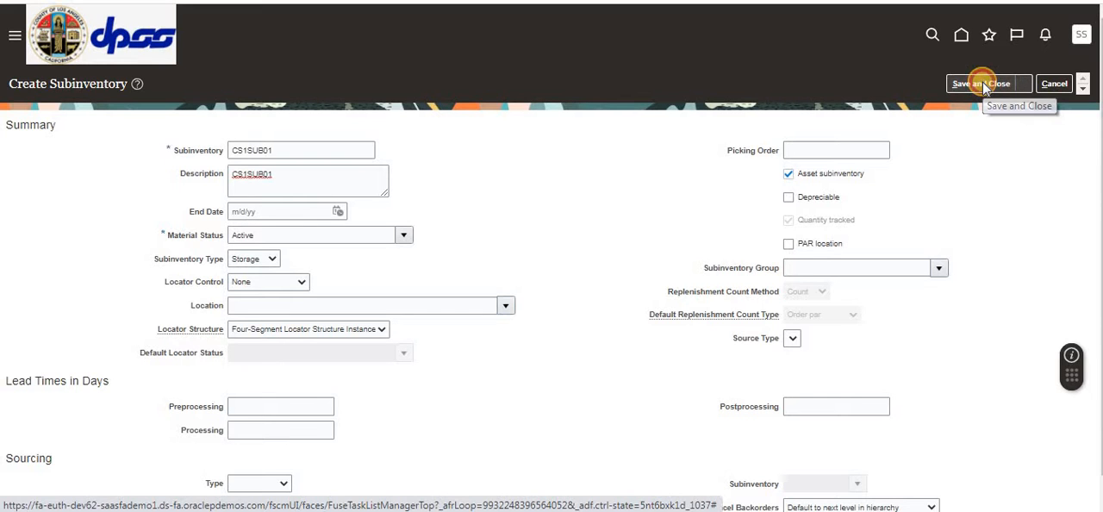
{"action": "left_click", "coordinate": [982, 82]}
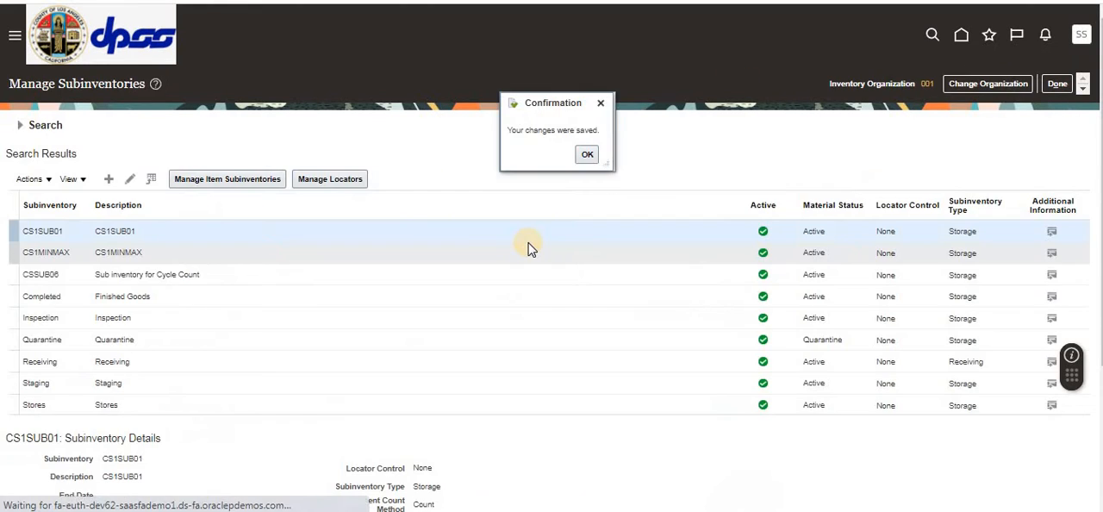
{"action": "left_click", "coordinate": [590, 155]}
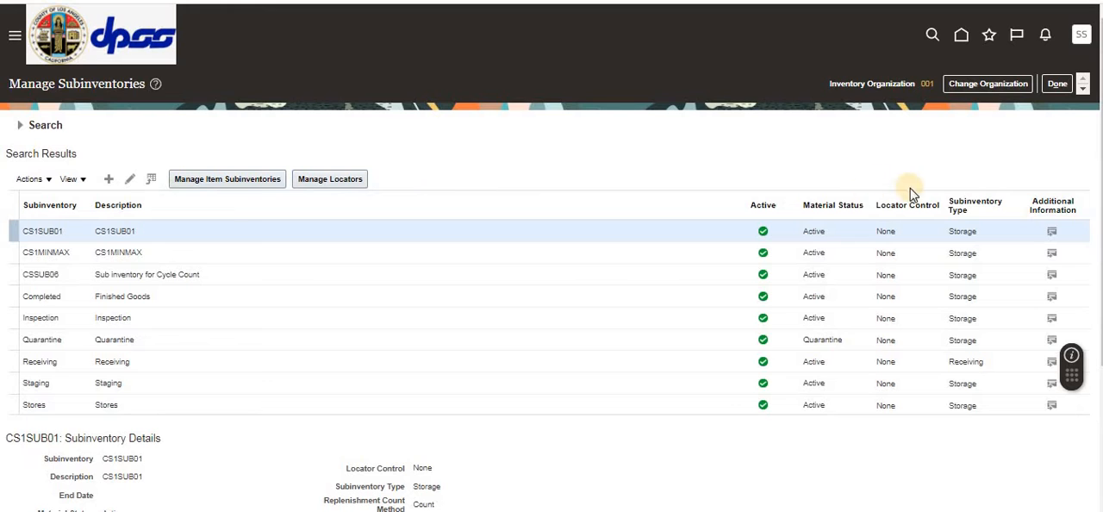
Step: Finish the subinventory setup and task search, and return to the home page
{"action": "left_click", "coordinate": [1056, 84]}
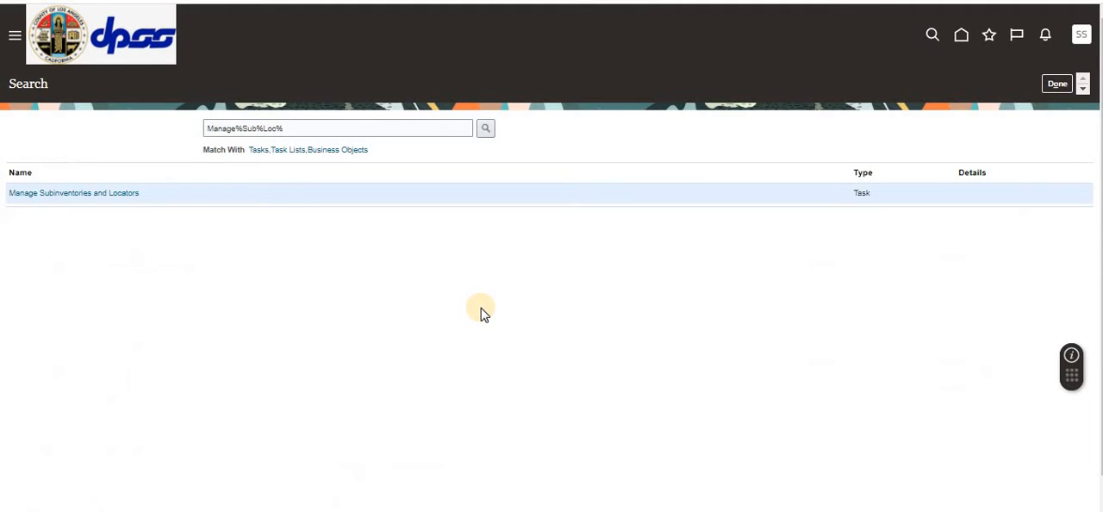
{"action": "left_click", "coordinate": [1056, 84]}
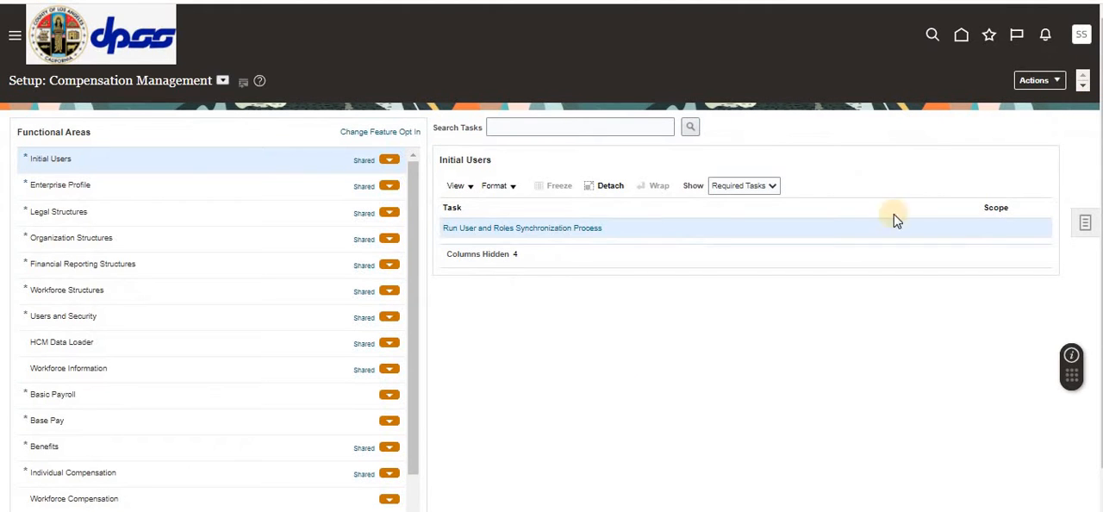
{"action": "left_click", "coordinate": [569, 324]}
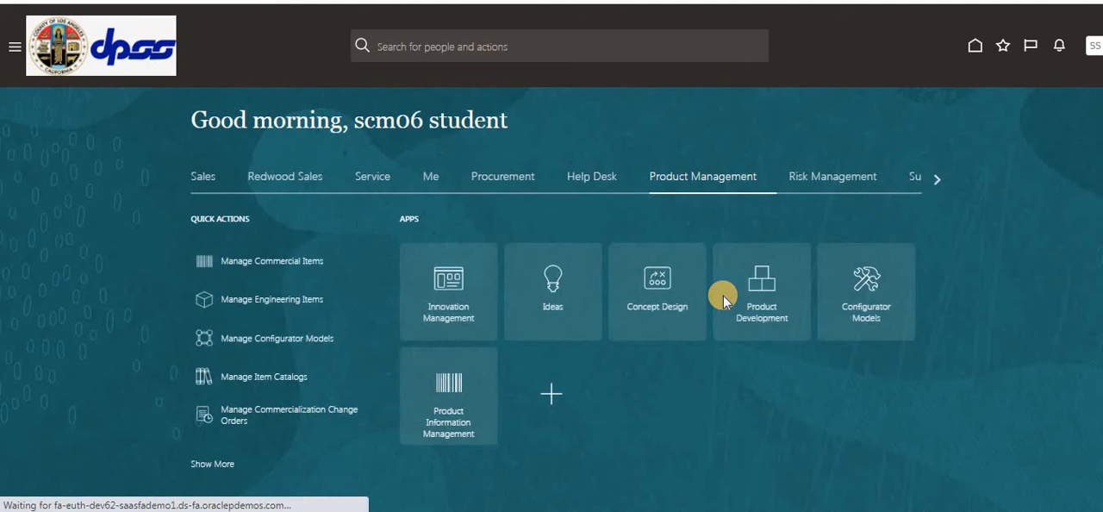
Step: Open Inventory Management from Supply Chain Execution and start creating a miscellaneous transaction
{"action": "left_click", "coordinate": [930, 176]}
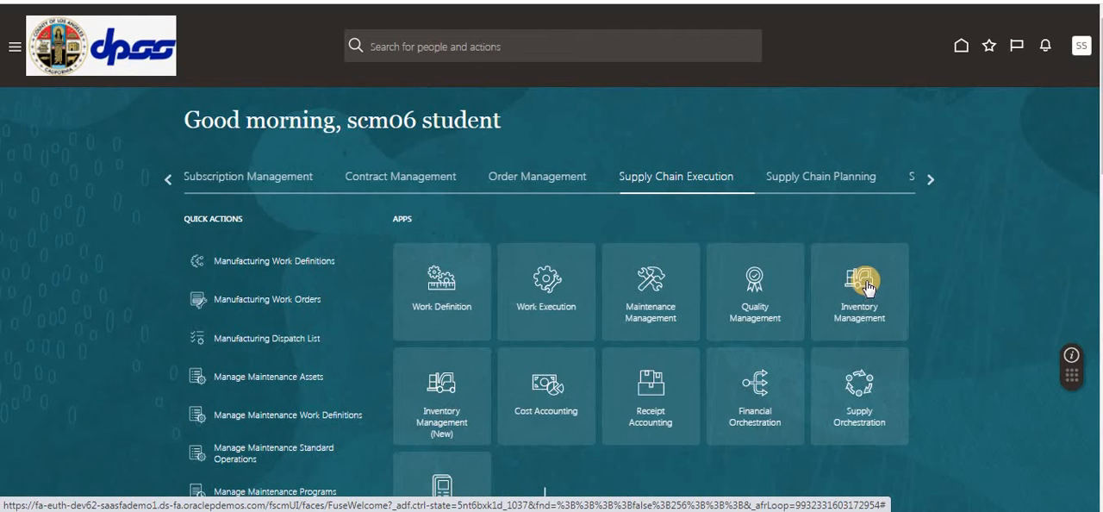
{"action": "left_click", "coordinate": [906, 249]}
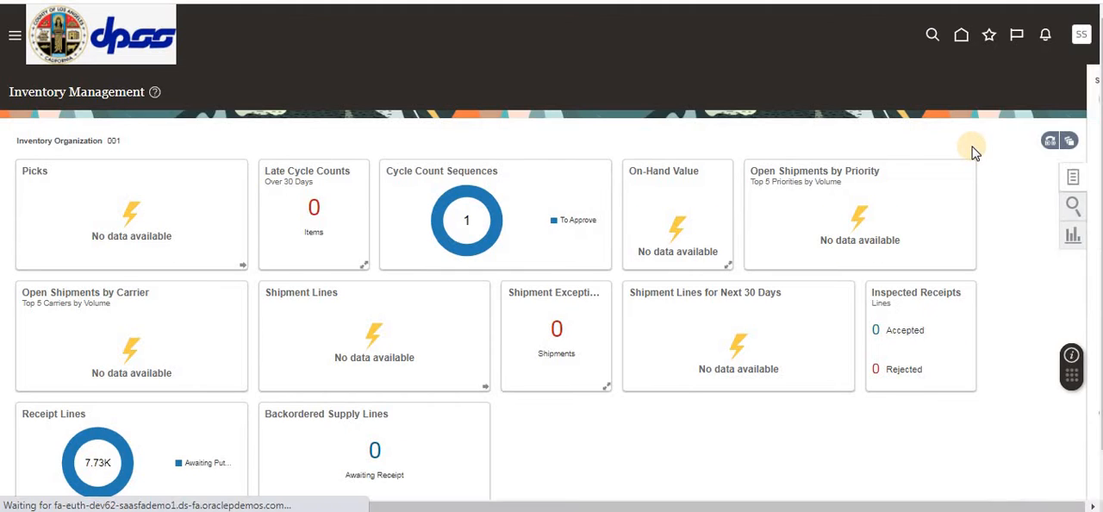
{"action": "left_click", "coordinate": [995, 124]}
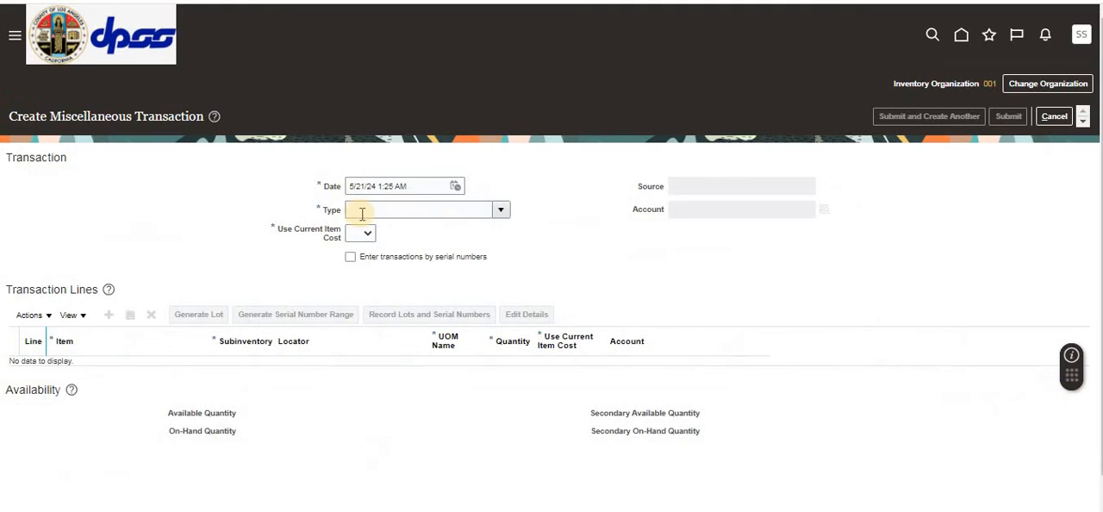
Step: Set the transaction type to Miscellaneous Receipt
{"action": "left_click", "coordinate": [365, 214]}
{"action": "type", "text": "Mi"}
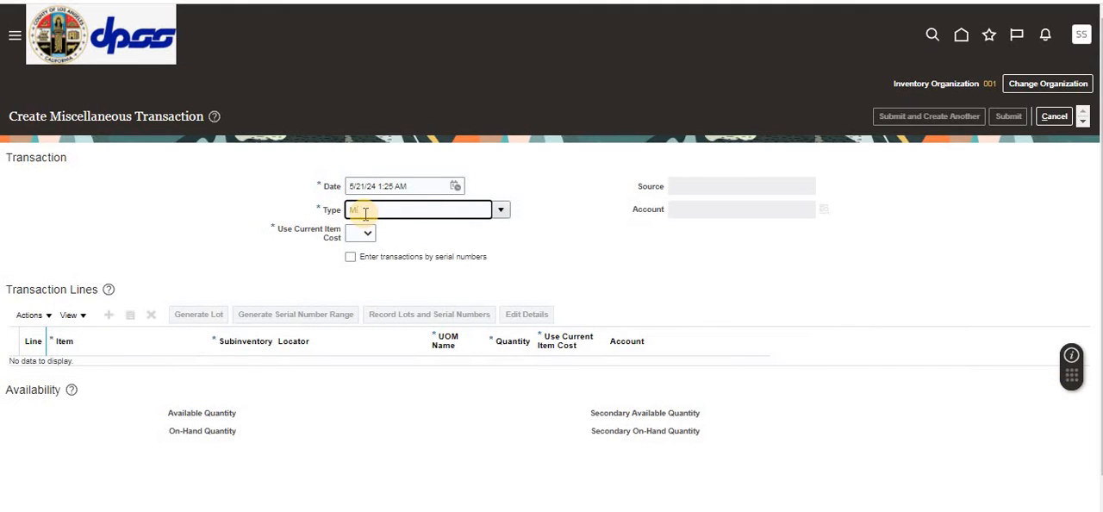
{"action": "type", "text": "sc"}
{"action": "key", "text": "Tab"}
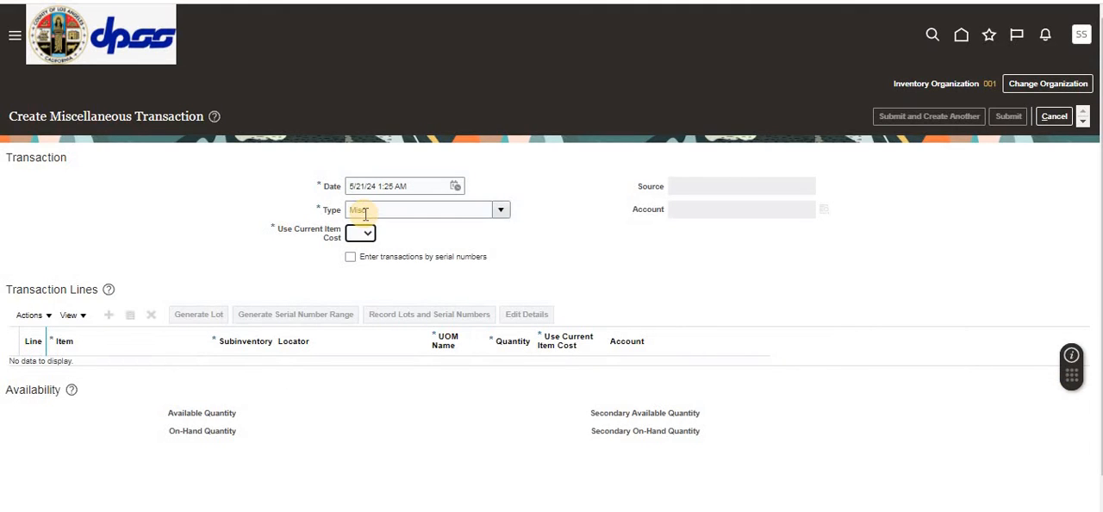
{"action": "left_click", "coordinate": [507, 319]}
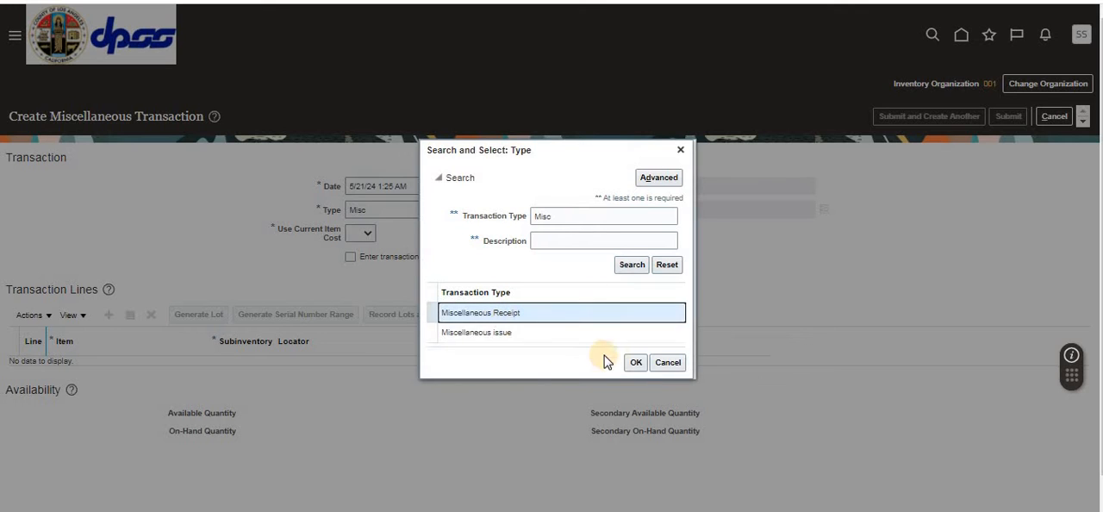
{"action": "left_click", "coordinate": [634, 361]}
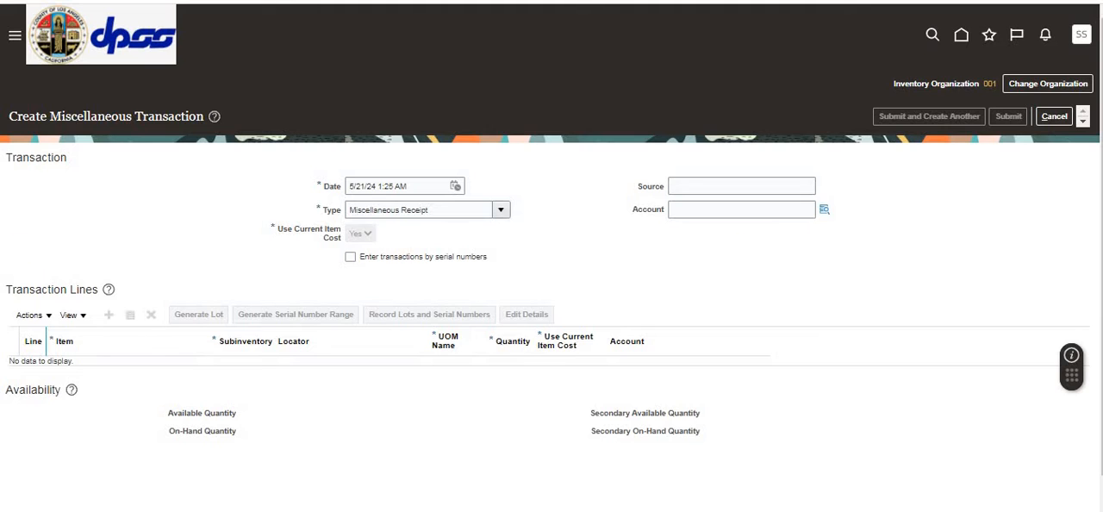
Step: Add a transaction line for Item_CS_AB, finding the item by searching for Item_CS_
{"action": "left_click", "coordinate": [99, 371]}
{"action": "type", "text": "I"}
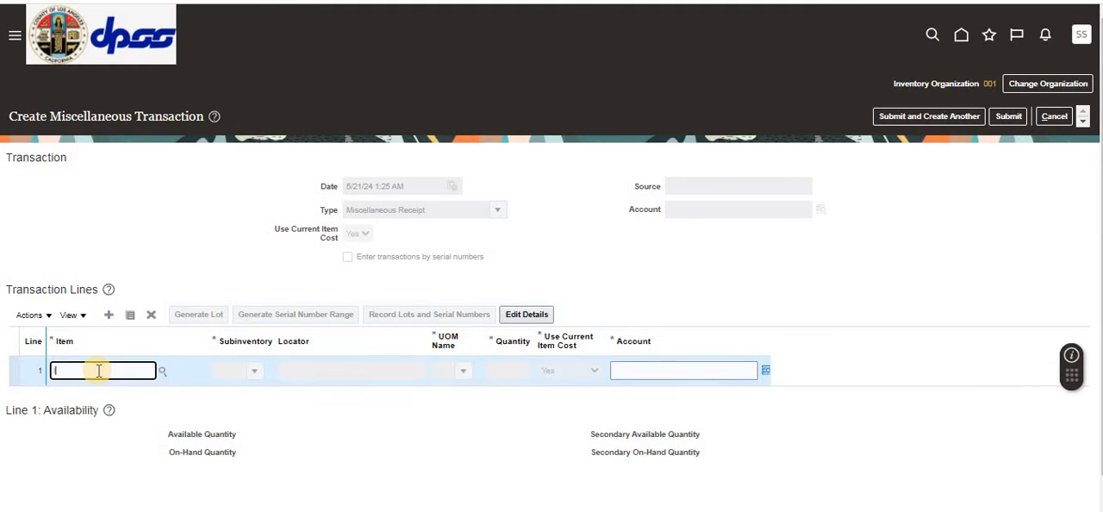
{"action": "type", "text": "tem_CS_"}
{"action": "key", "text": "Tab"}
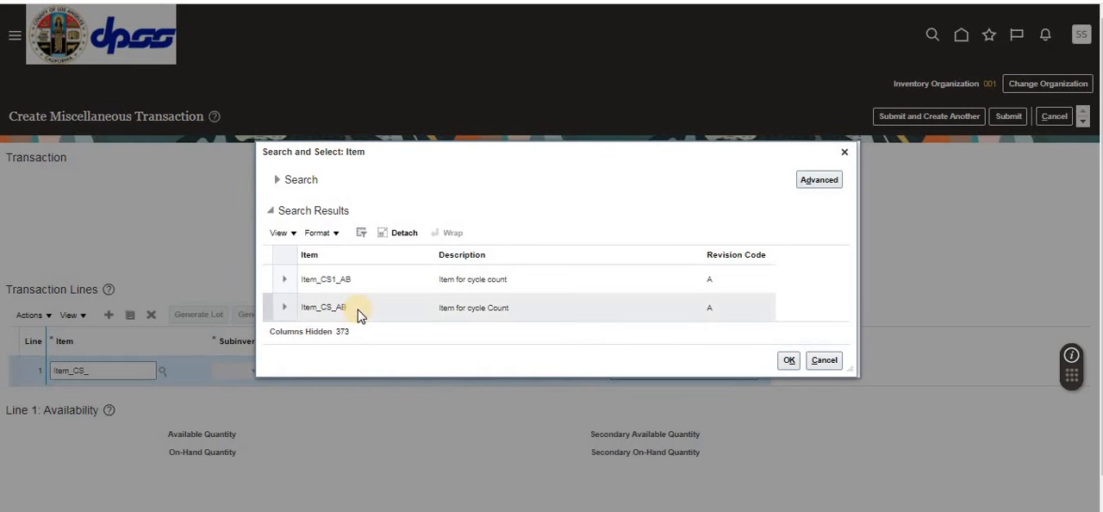
{"action": "left_click", "coordinate": [357, 309]}
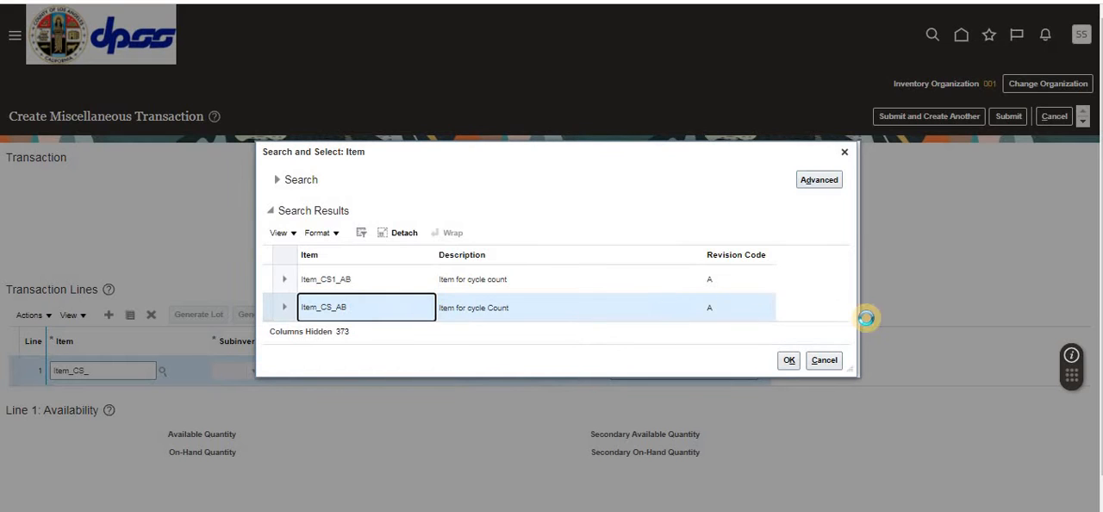
{"action": "left_click", "coordinate": [787, 361]}
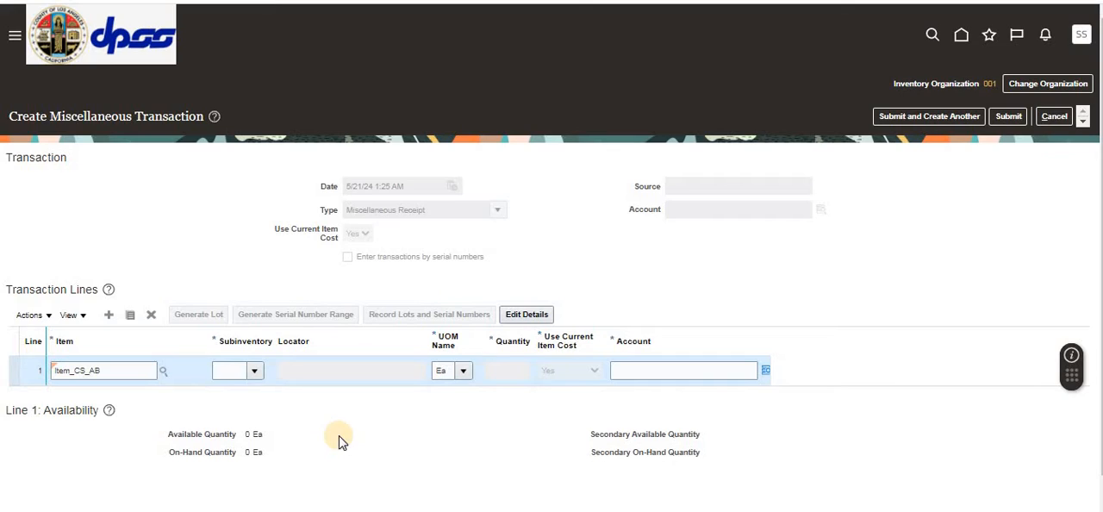
Step: Set the transaction line's subinventory to CS1SUB01 and its quantity to 10
{"action": "left_click", "coordinate": [233, 373]}
{"action": "type", "text": "CS1"}
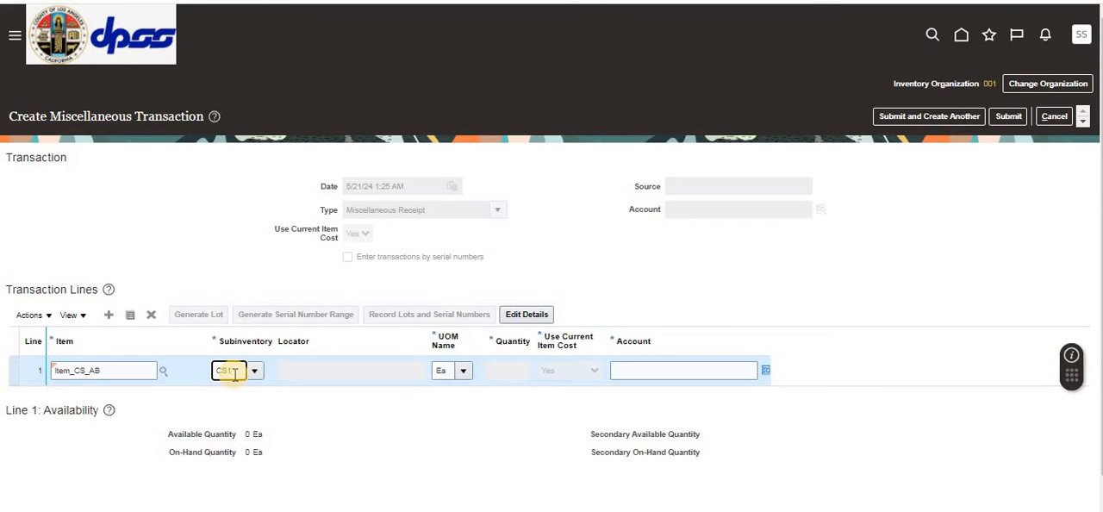
{"action": "type", "text": "AB"}
{"action": "key", "text": "BackSpace"}
{"action": "key", "text": "BackSpace"}
{"action": "type", "text": "SUB"}
{"action": "key", "text": "Tab"}
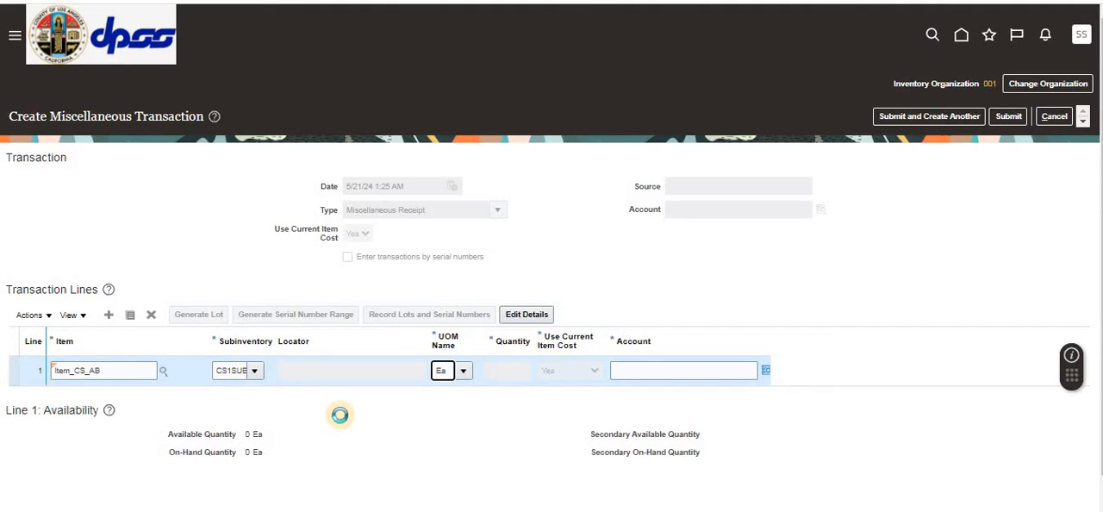
{"action": "left_click", "coordinate": [510, 369]}
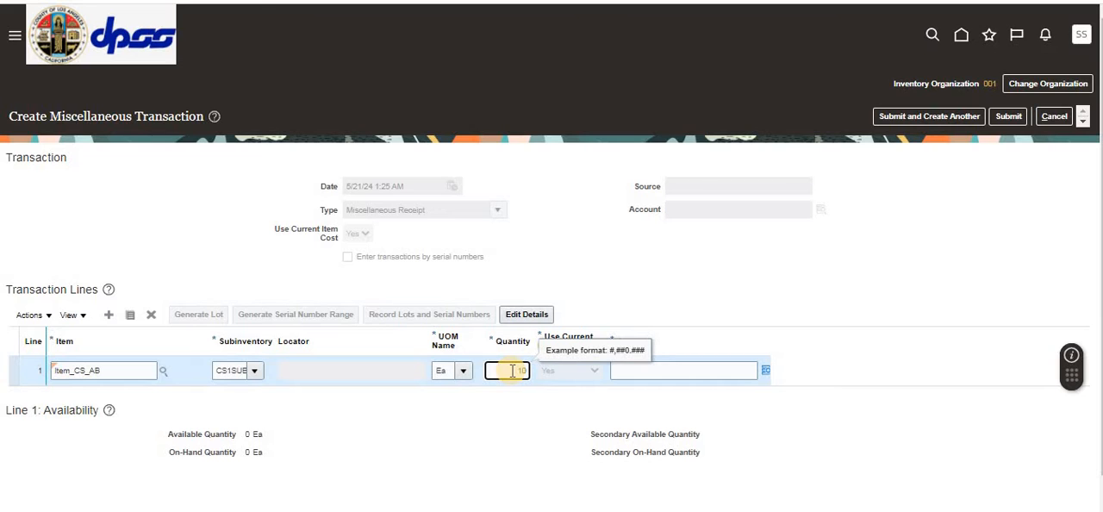
{"action": "key", "text": "Tab"}
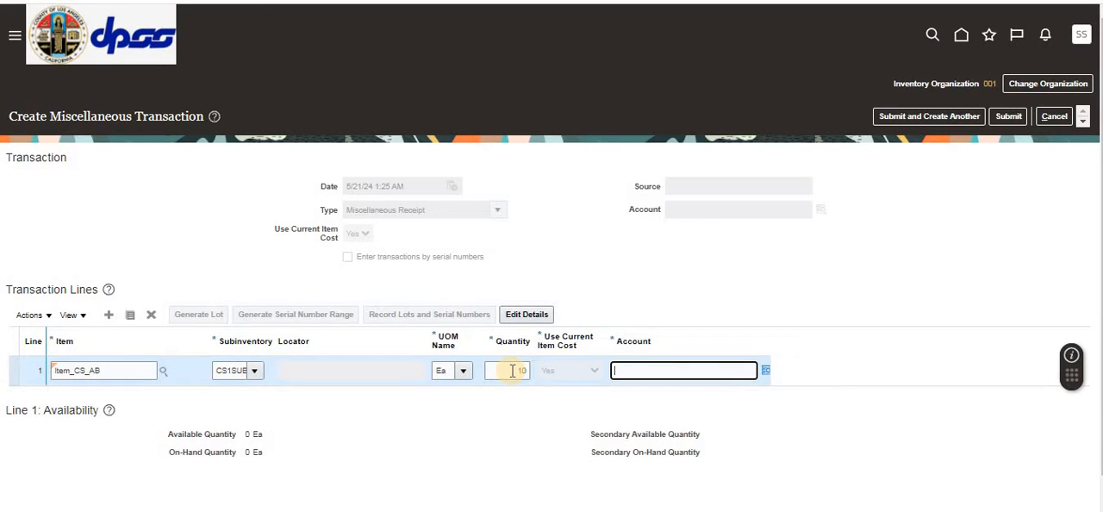
Step: Set the Account segment of the line's account combination to 24220 and submit the miscellaneous receipt
{"action": "left_click", "coordinate": [765, 370]}
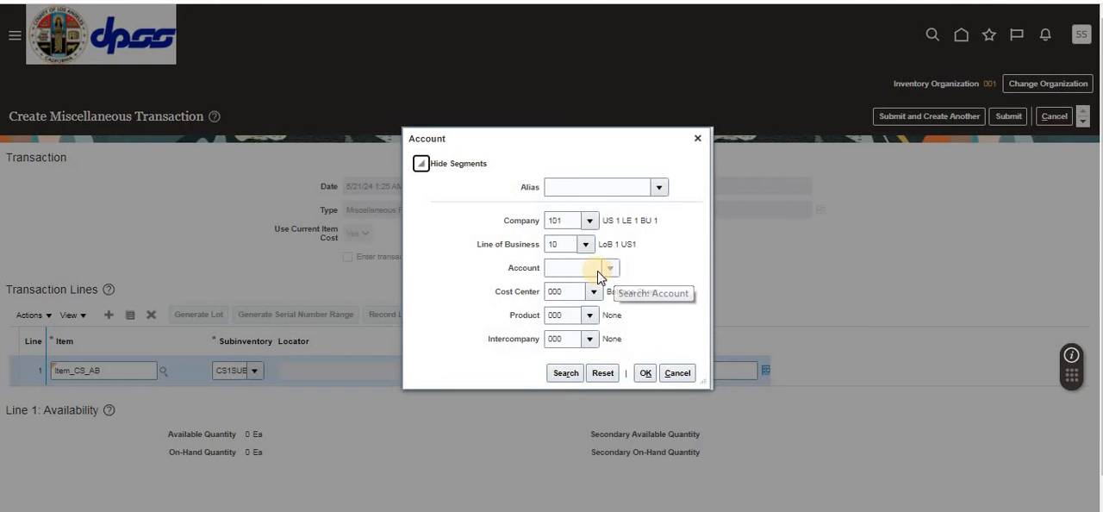
{"action": "left_click", "coordinate": [579, 268]}
{"action": "type", "text": "22"}
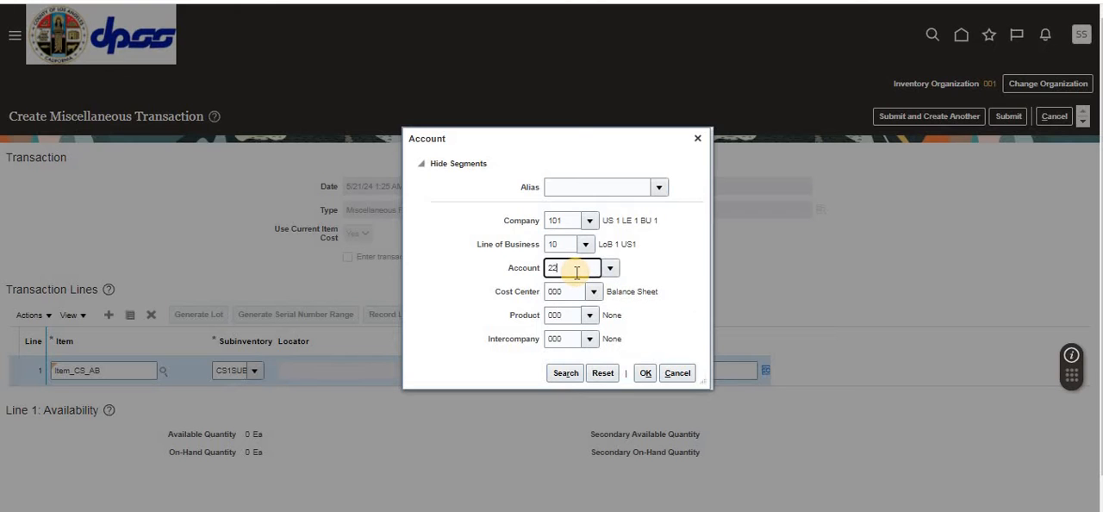
{"action": "type", "text": "44"}
{"action": "key", "text": "BackSpace"}
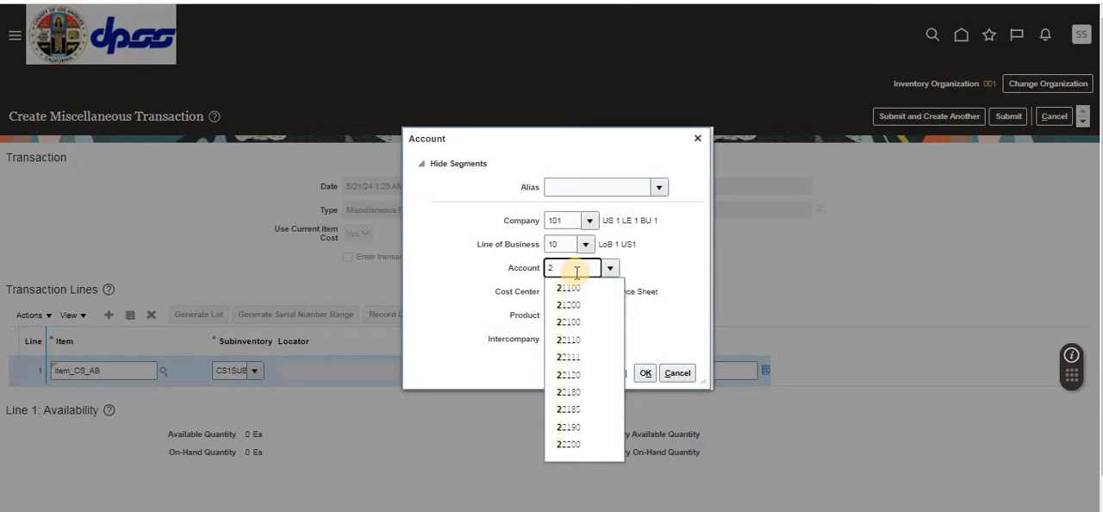
{"action": "type", "text": "422"}
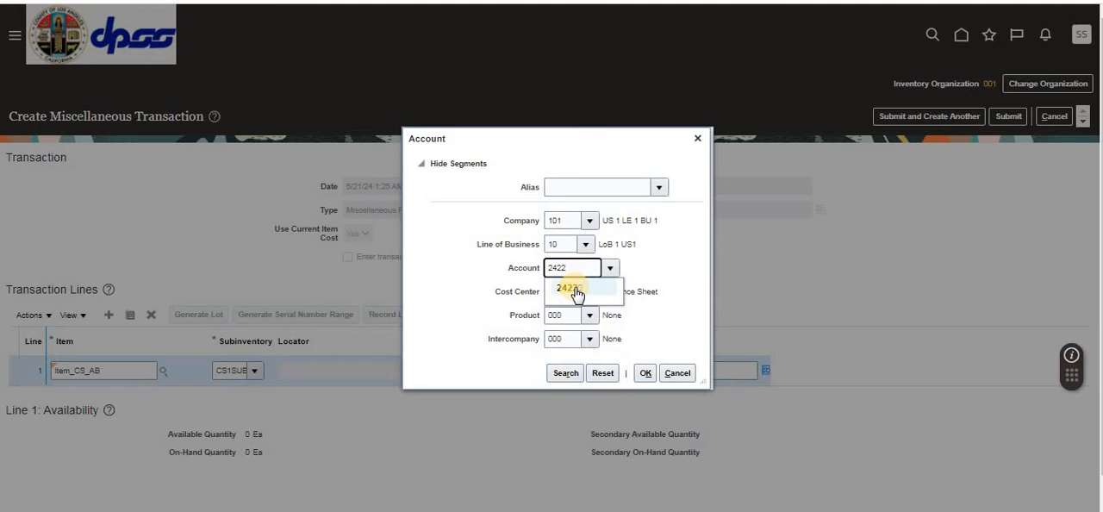
{"action": "left_click", "coordinate": [570, 288]}
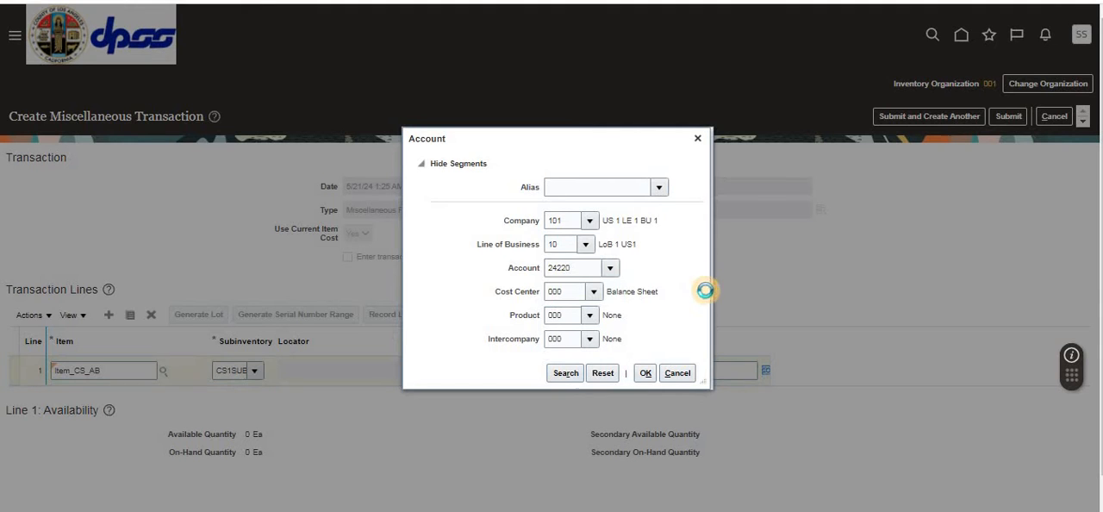
{"action": "left_click", "coordinate": [643, 374]}
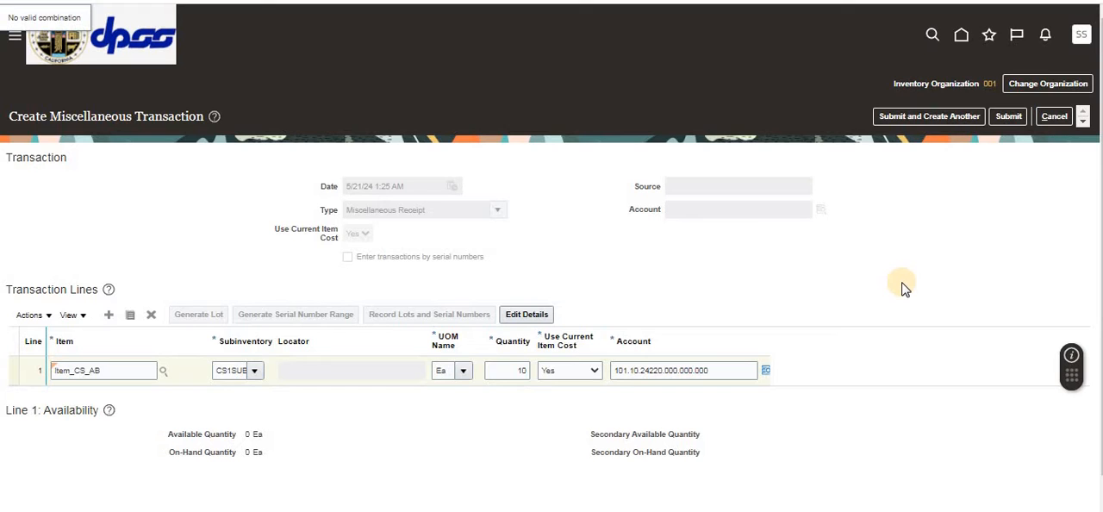
{"action": "left_click", "coordinate": [1008, 117]}
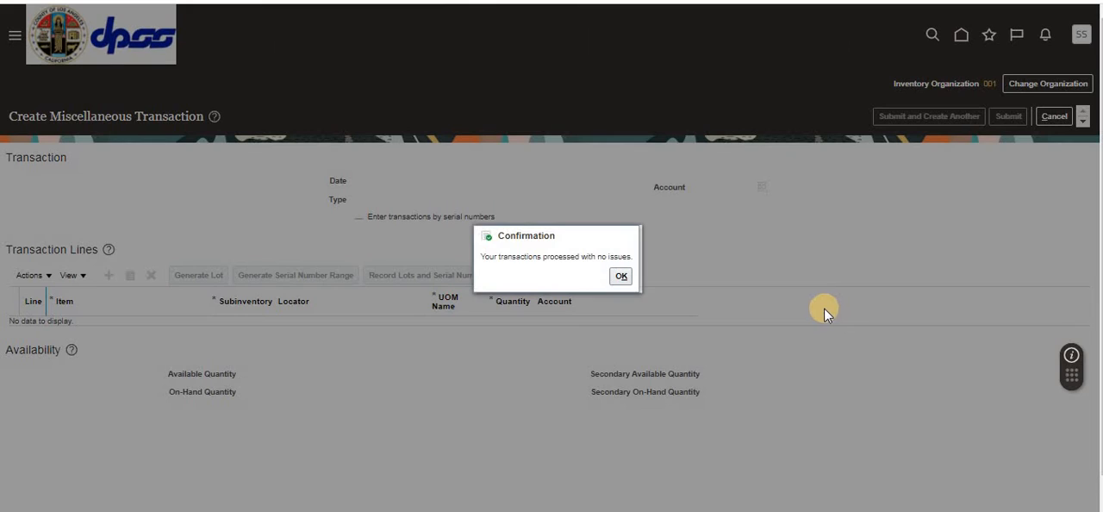
{"action": "left_click", "coordinate": [620, 276]}
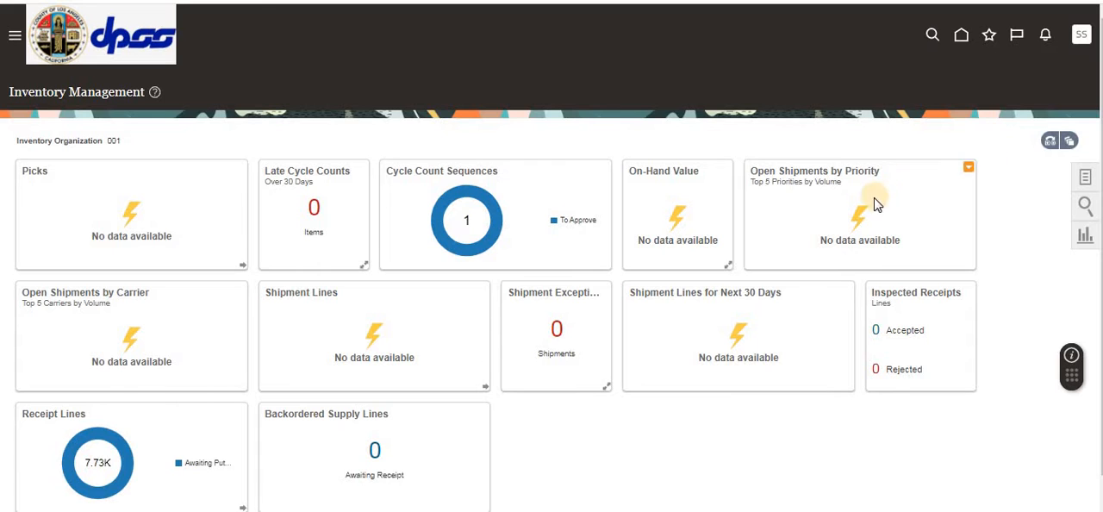
Step: Start creating a cycle count from the Counts tasks of Inventory Management
{"action": "left_click", "coordinate": [961, 38]}
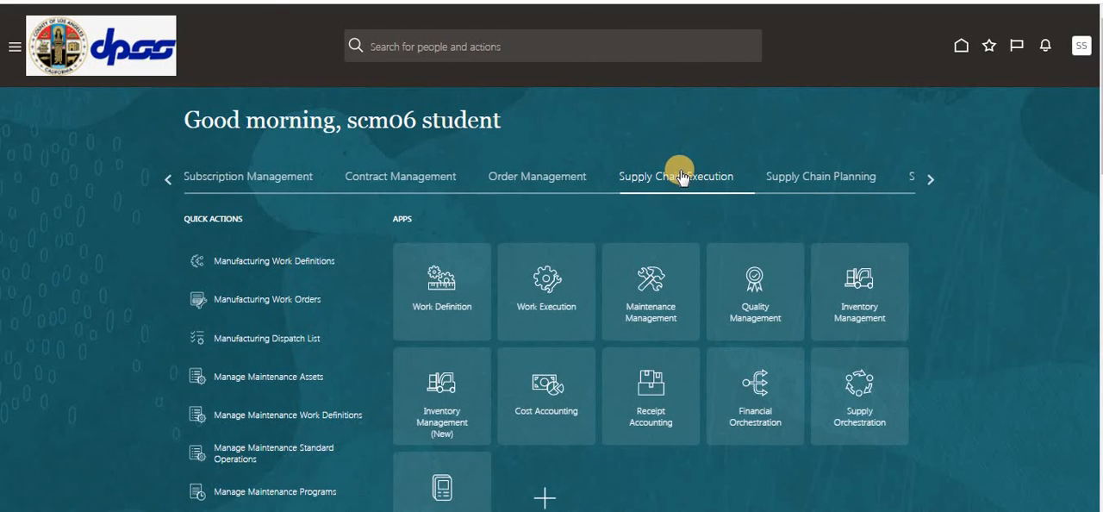
{"action": "left_click", "coordinate": [870, 302]}
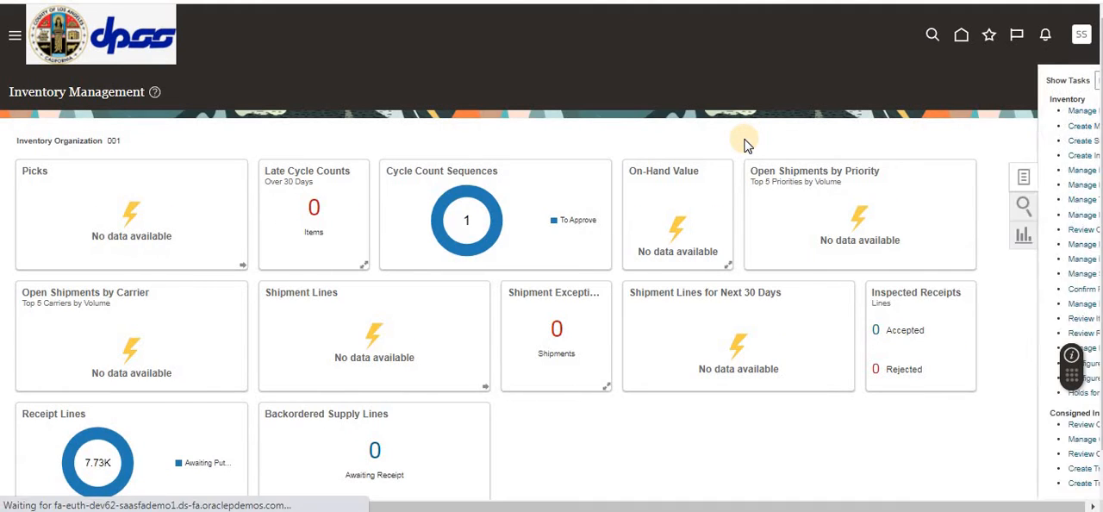
{"action": "left_click", "coordinate": [1013, 79]}
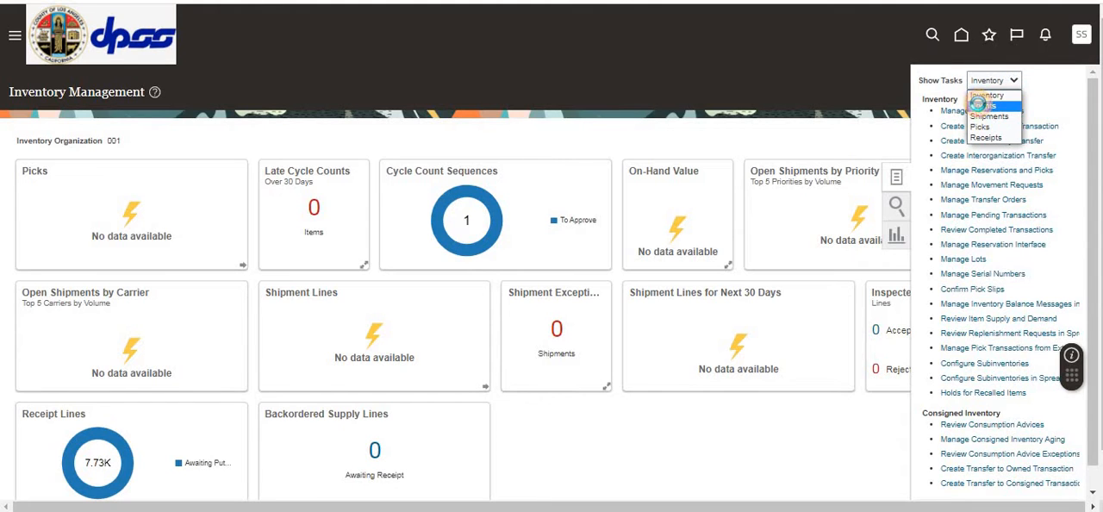
{"action": "left_click", "coordinate": [982, 105]}
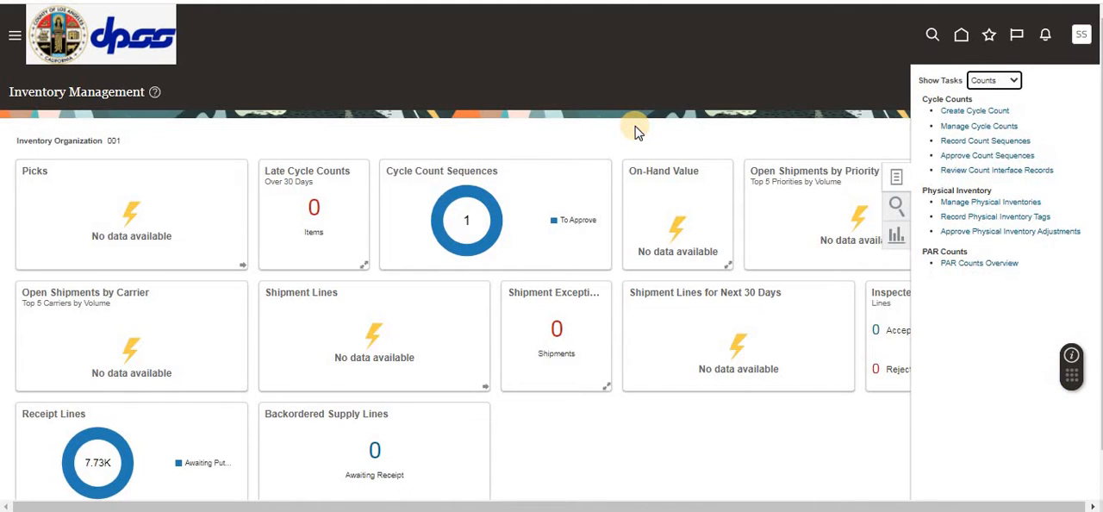
{"action": "left_click", "coordinate": [958, 110]}
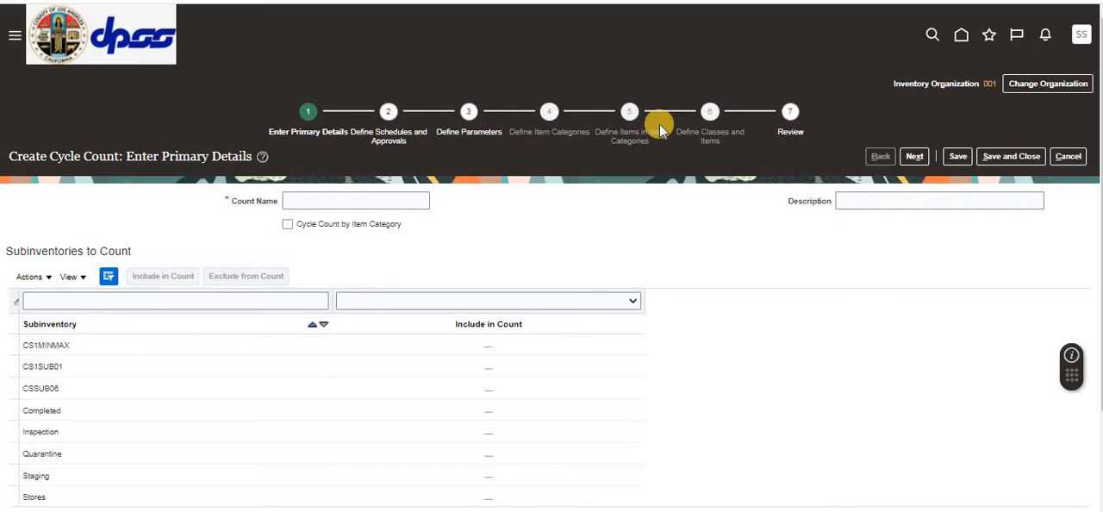
Step: Name the new cycle count CS1_CYCLE1
{"action": "left_click", "coordinate": [353, 195]}
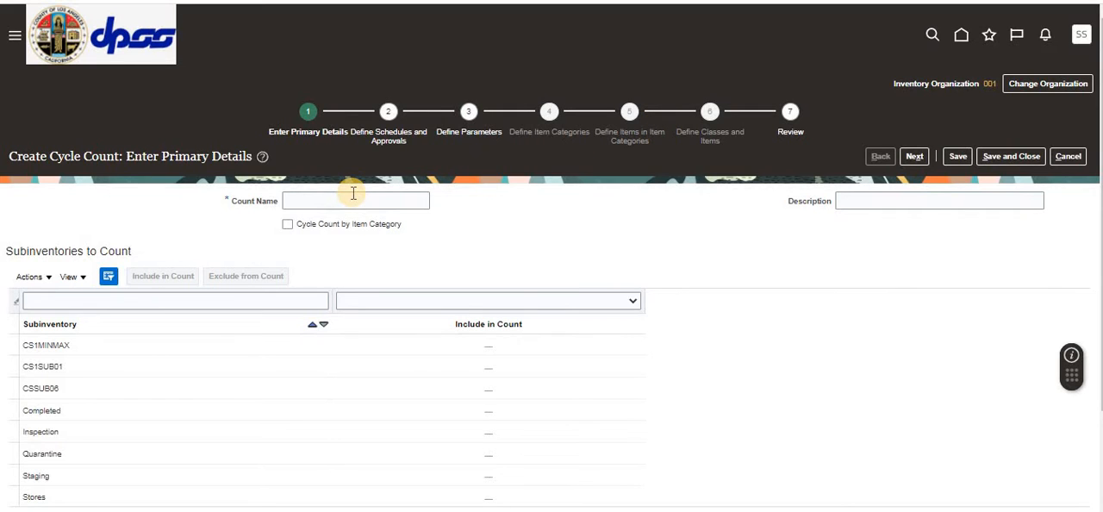
{"action": "left_click", "coordinate": [354, 194]}
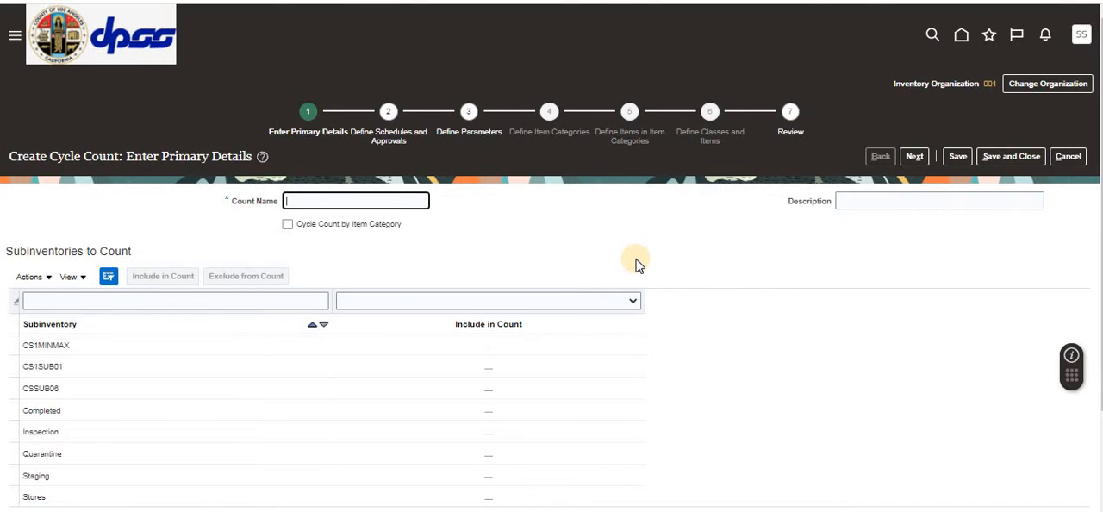
{"action": "type", "text": "CS1_Cyc"}
{"action": "key", "text": "BackSpace"}
{"action": "key", "text": "BackSpace"}
{"action": "type", "text": "YCLE"}
{"action": "type", "text": "1"}
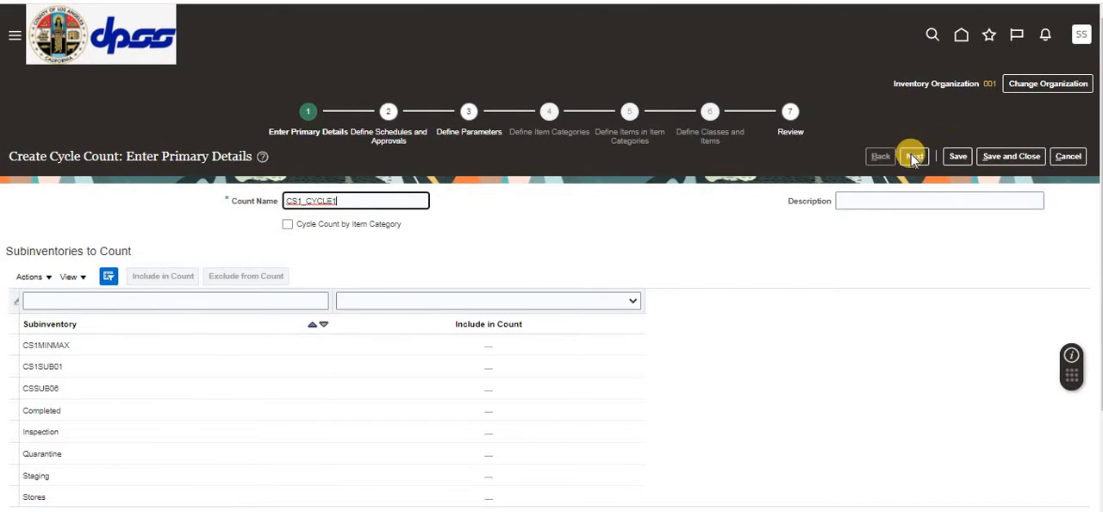
Step: Enter the description "Cycle Count for Demo" for the cycle count
{"action": "left_click", "coordinate": [873, 205]}
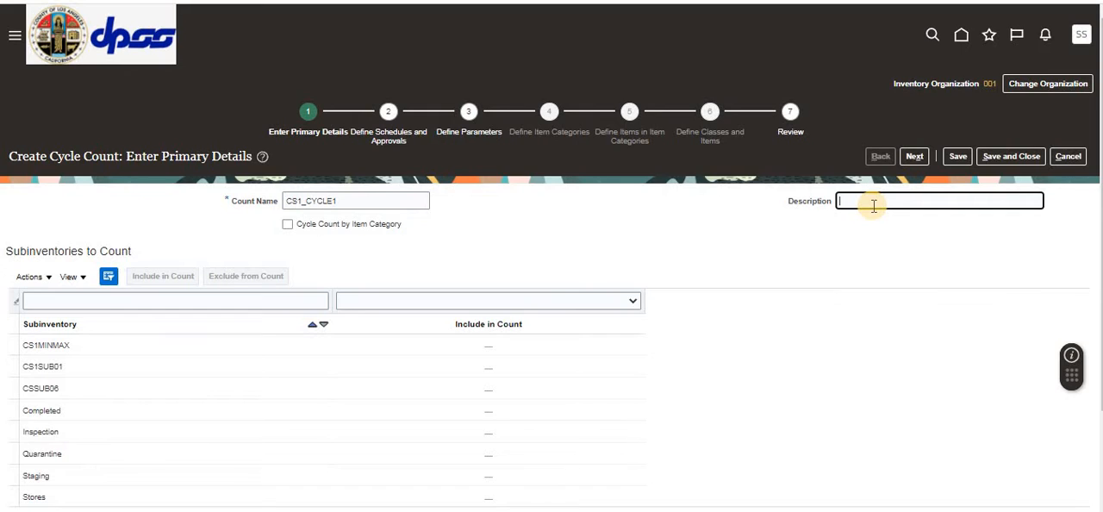
{"action": "type", "text": "Cycle Co"}
{"action": "type", "text": "unt"}
{"action": "type", "text": " for"}
{"action": "type", "text": " Dec"}
{"action": "type", "text": "mo"}
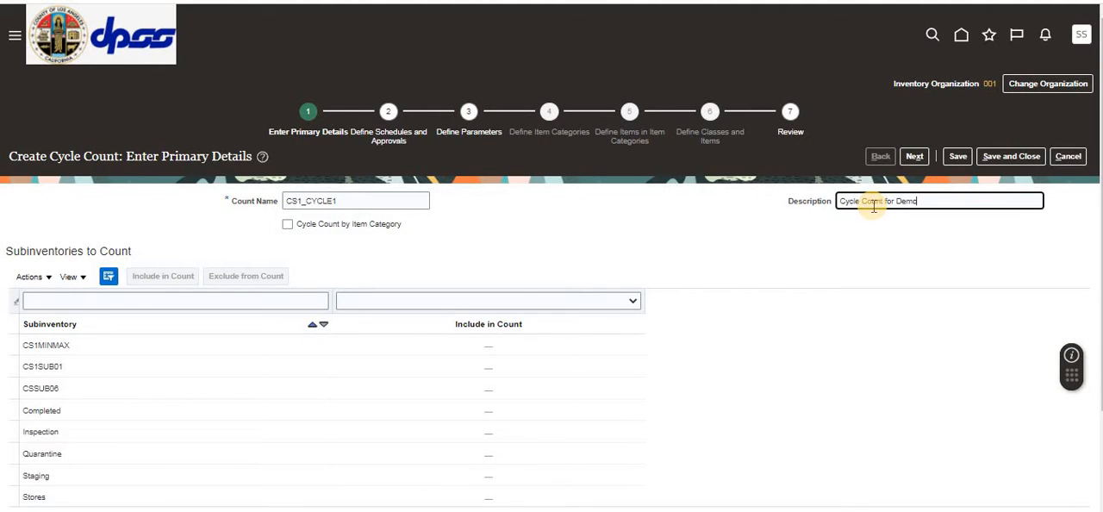
Step: Include subinventory CS1SUB01 in the count and continue to the schedules and approvals stage
{"action": "left_click", "coordinate": [56, 389]}
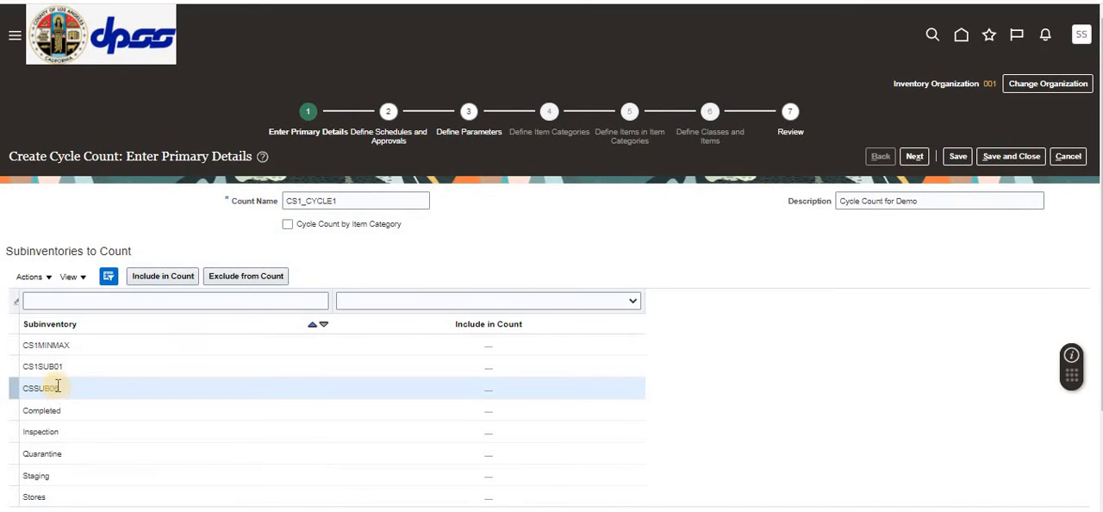
{"action": "left_click", "coordinate": [51, 369]}
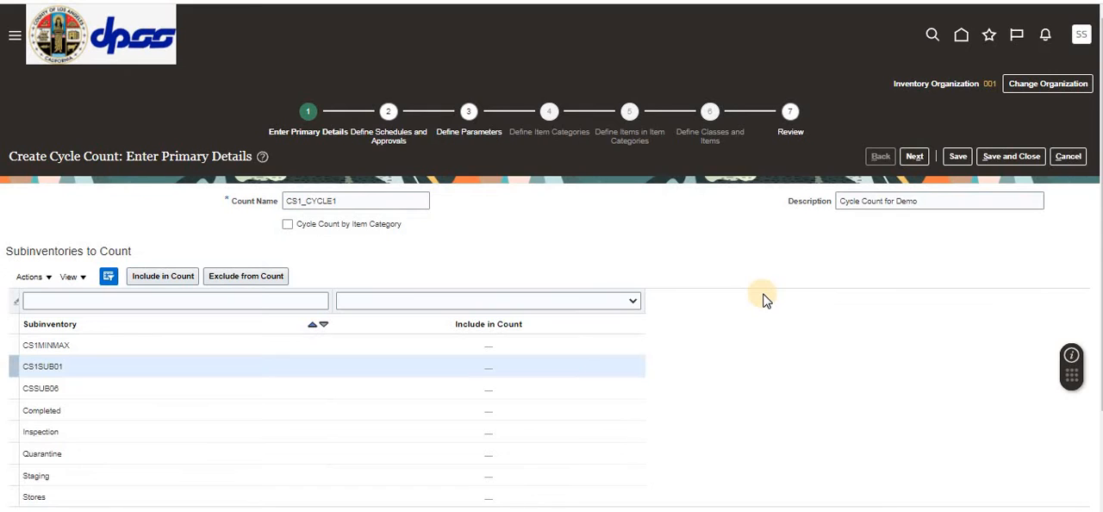
{"action": "left_click", "coordinate": [67, 367]}
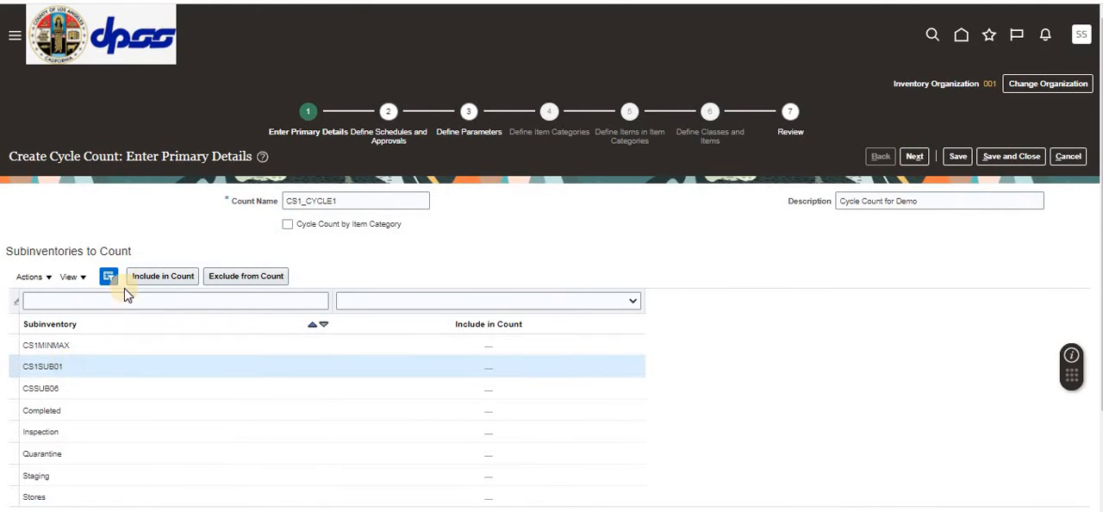
{"action": "left_click", "coordinate": [149, 276]}
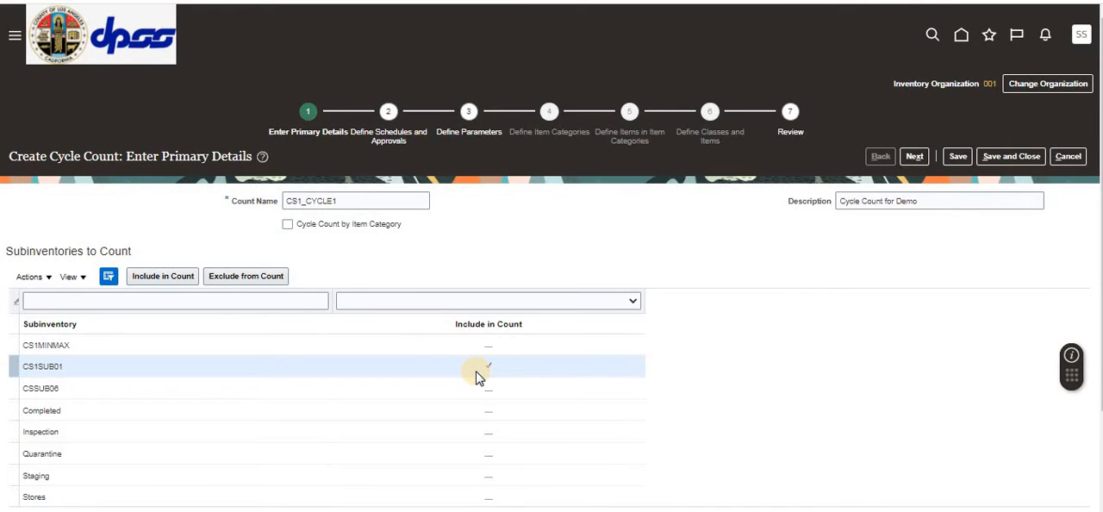
{"action": "left_click", "coordinate": [914, 155]}
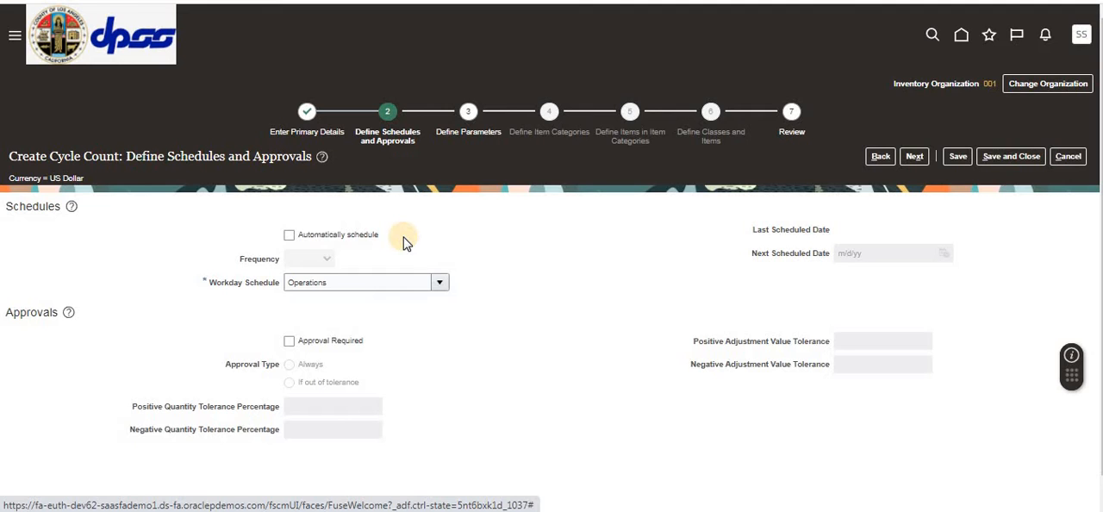
Step: Schedule the count automatically with a Daily frequency, make approval required, and continue to the count parameters
{"action": "left_click", "coordinate": [289, 235]}
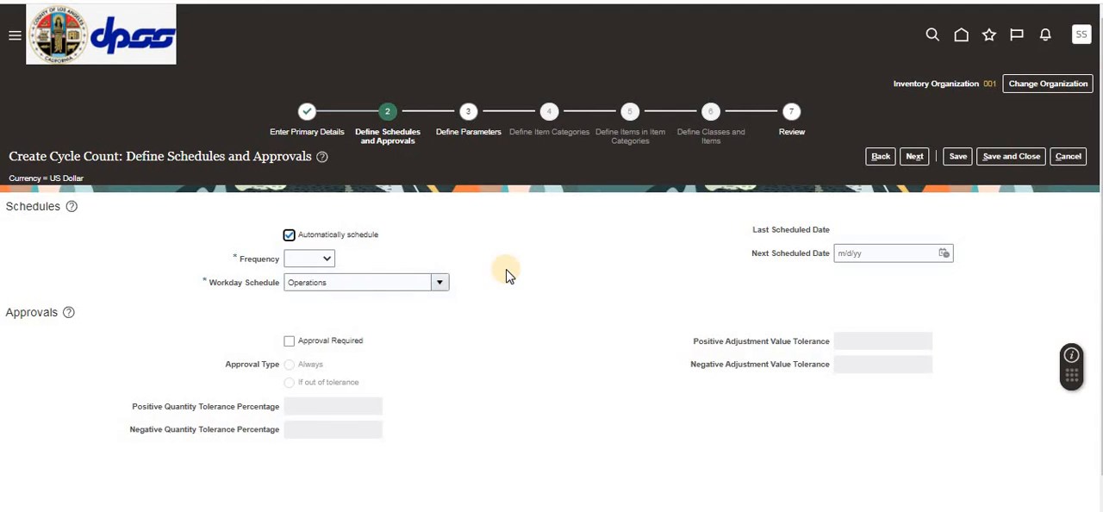
{"action": "left_click", "coordinate": [326, 258]}
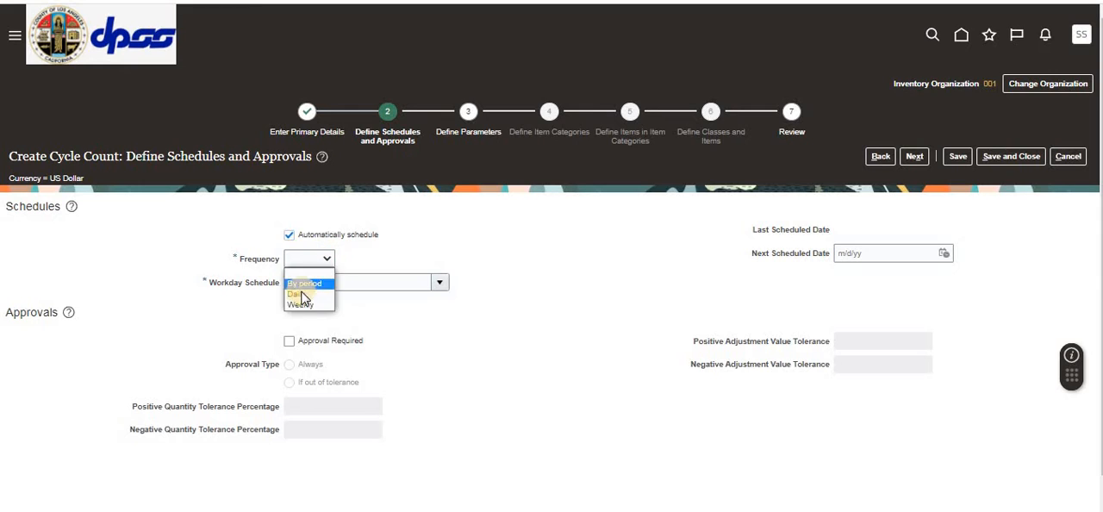
{"action": "left_click", "coordinate": [555, 272]}
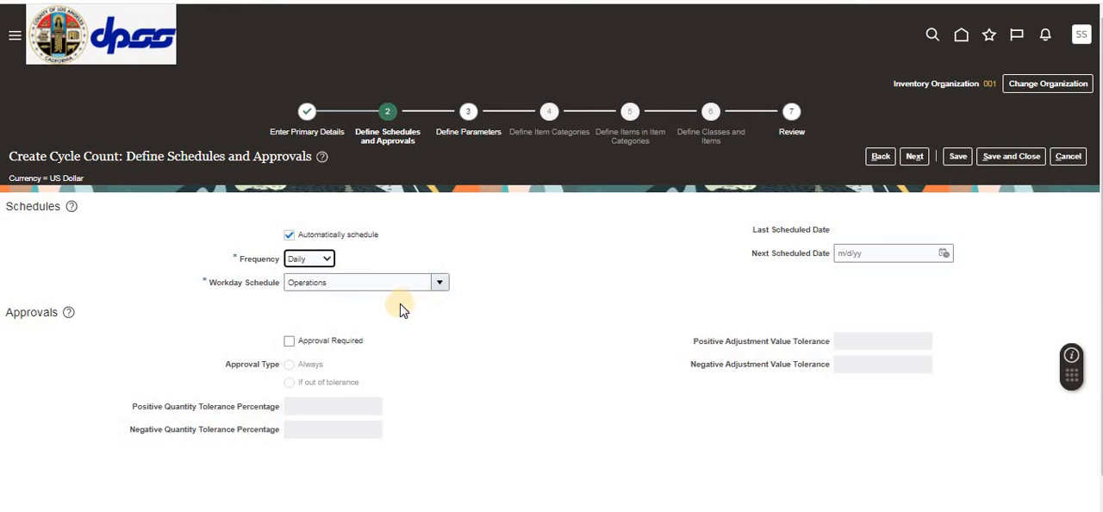
{"action": "left_click", "coordinate": [289, 343]}
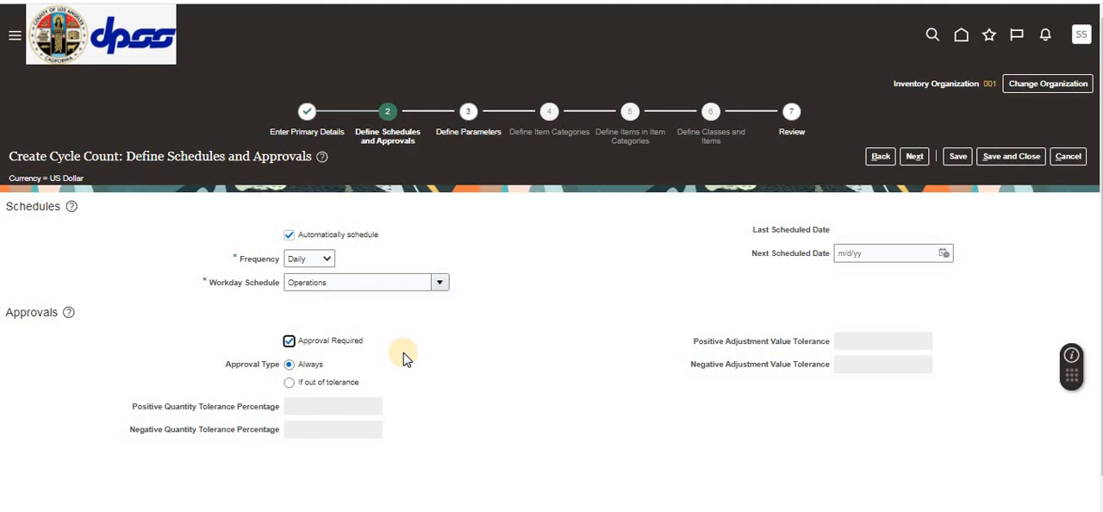
{"action": "left_click", "coordinate": [914, 156]}
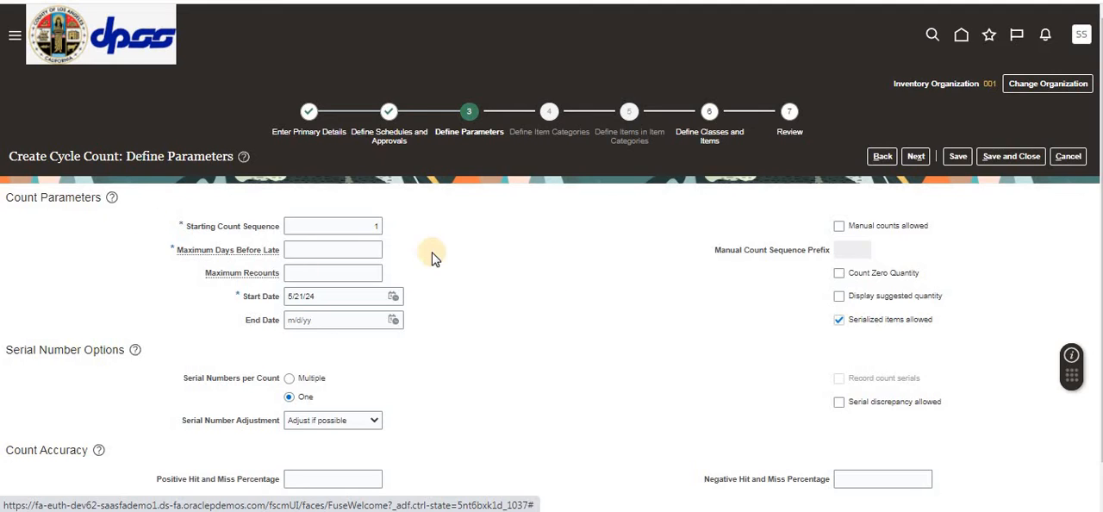
Step: Set the starting count sequence to 10,000 and the maximum days before late to 1, and continue to classes and items
{"action": "left_click", "coordinate": [377, 225]}
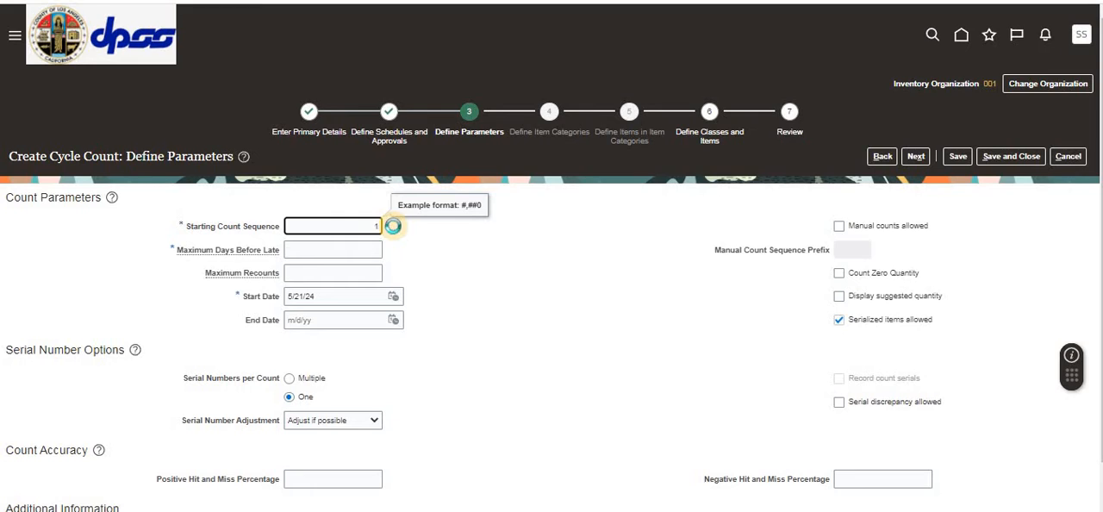
{"action": "type", "text": "10,000"}
{"action": "key", "text": "Tab"}
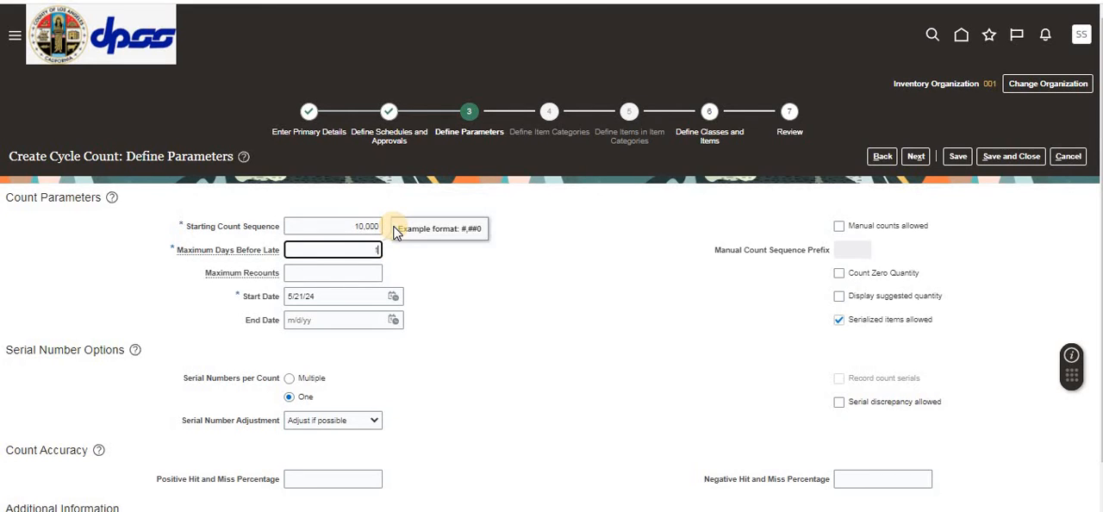
{"action": "type", "text": "1"}
{"action": "key", "text": "Tab"}
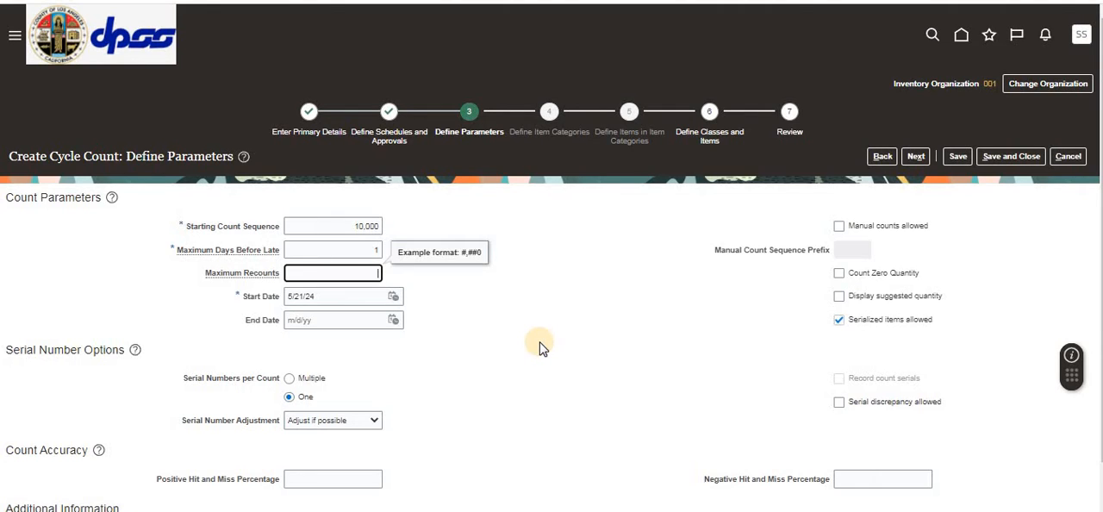
{"action": "scroll", "coordinate": [539, 347], "scroll_direction": "down", "scroll_amount": 1}
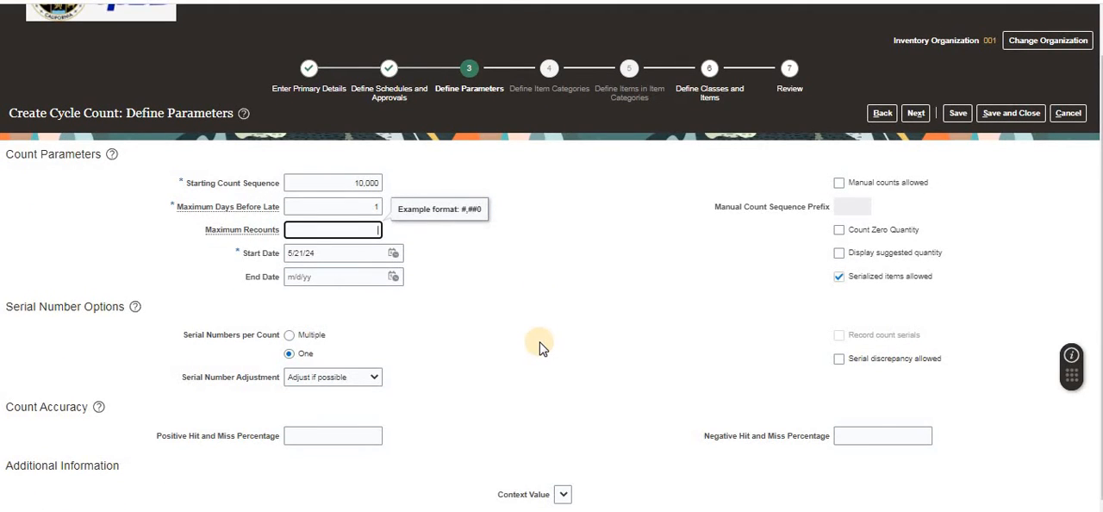
{"action": "scroll", "coordinate": [540, 347], "scroll_direction": "up", "scroll_amount": 1}
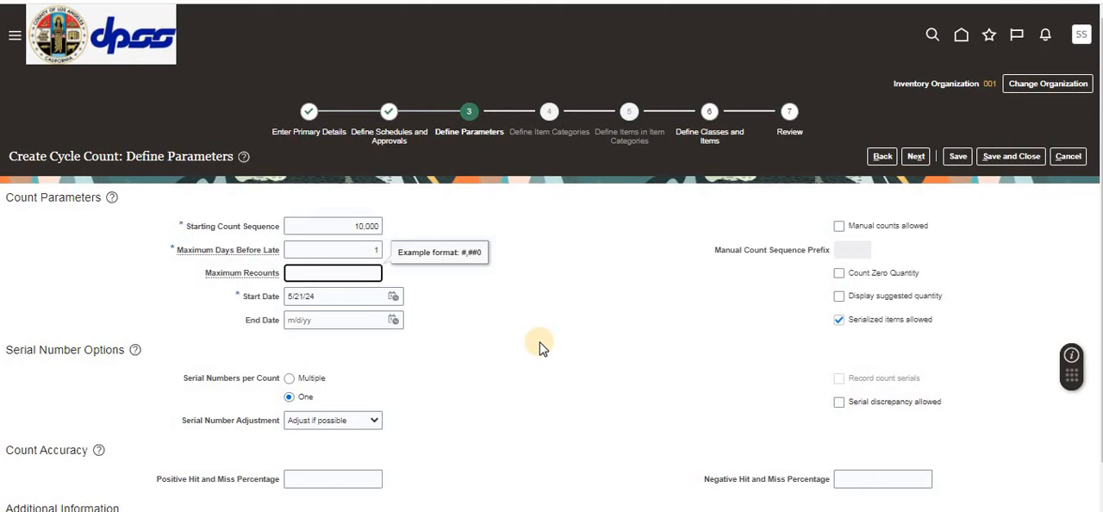
{"action": "scroll", "coordinate": [540, 347], "scroll_direction": "down", "scroll_amount": 1}
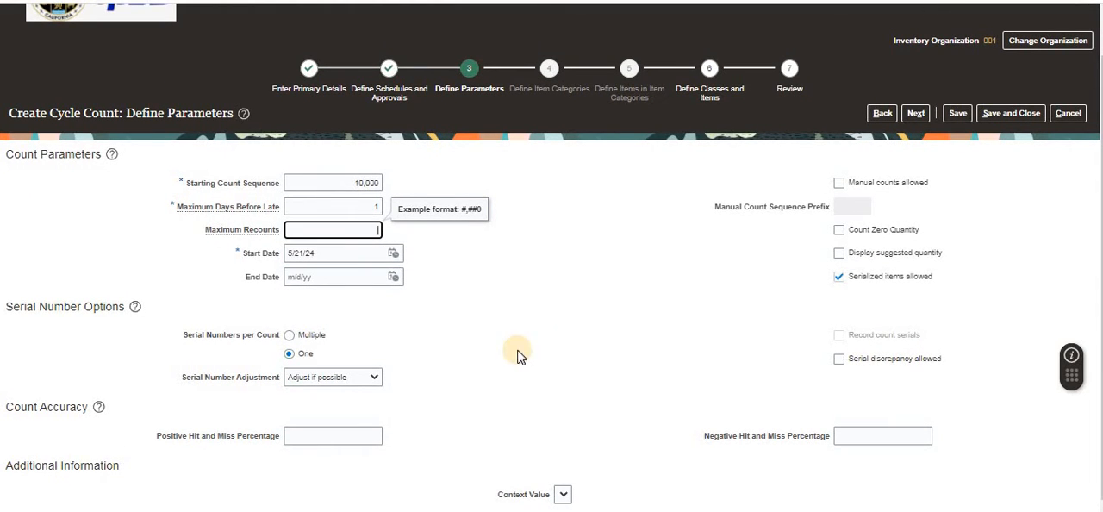
{"action": "left_click", "coordinate": [311, 444]}
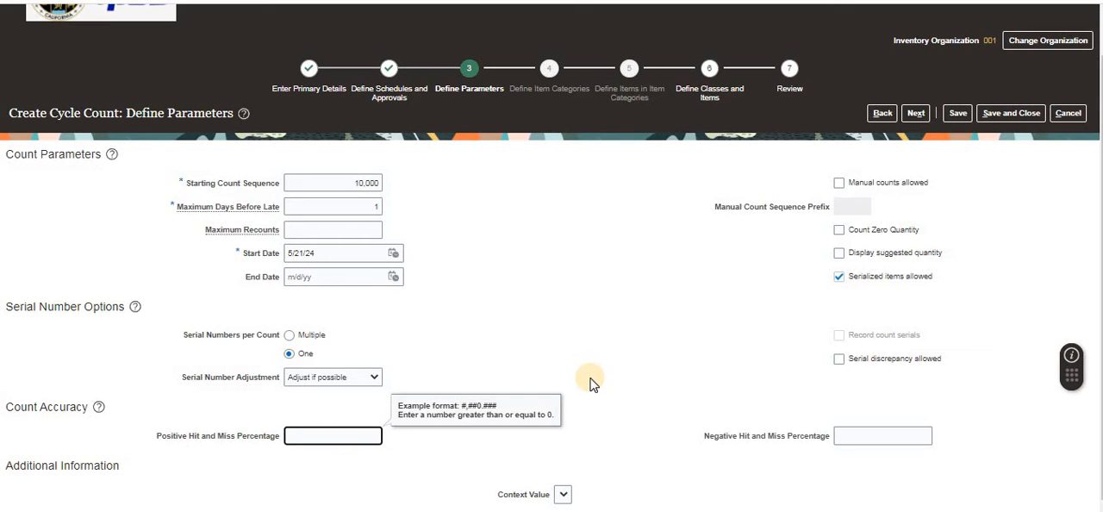
{"action": "left_click", "coordinate": [916, 112]}
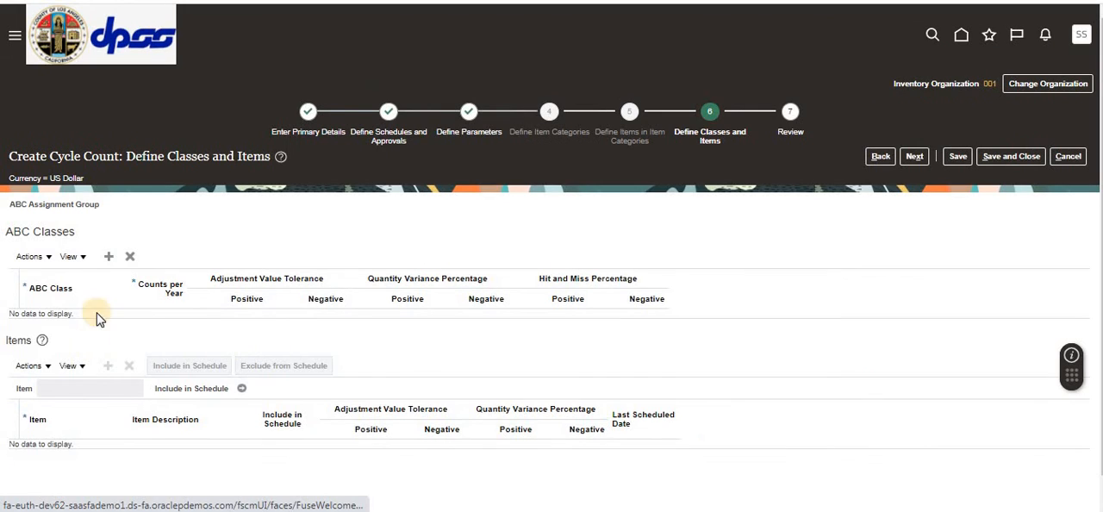
Step: Add ABC class Class A to the cycle count with 152 counts per year
{"action": "left_click", "coordinate": [109, 257]}
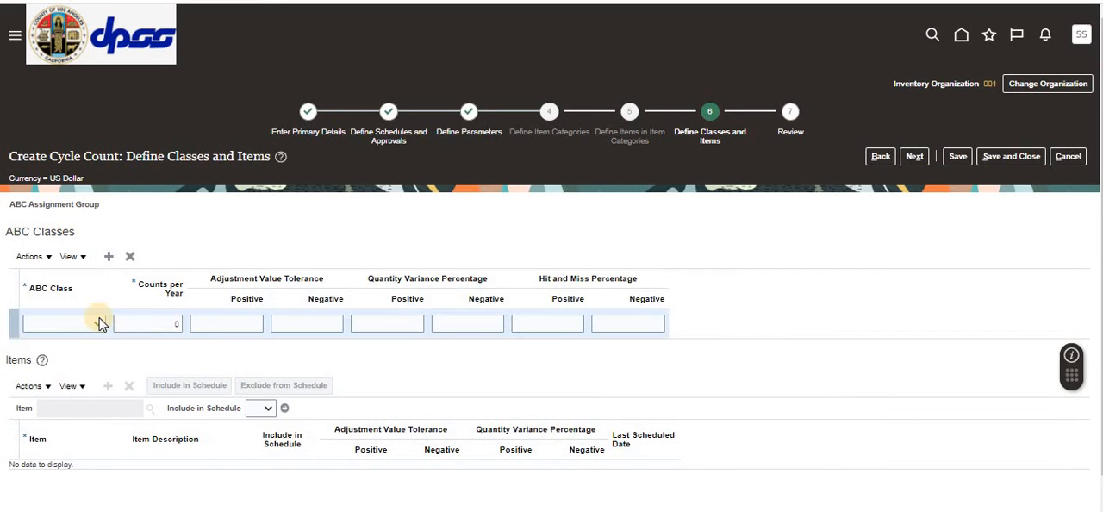
{"action": "left_click", "coordinate": [98, 324]}
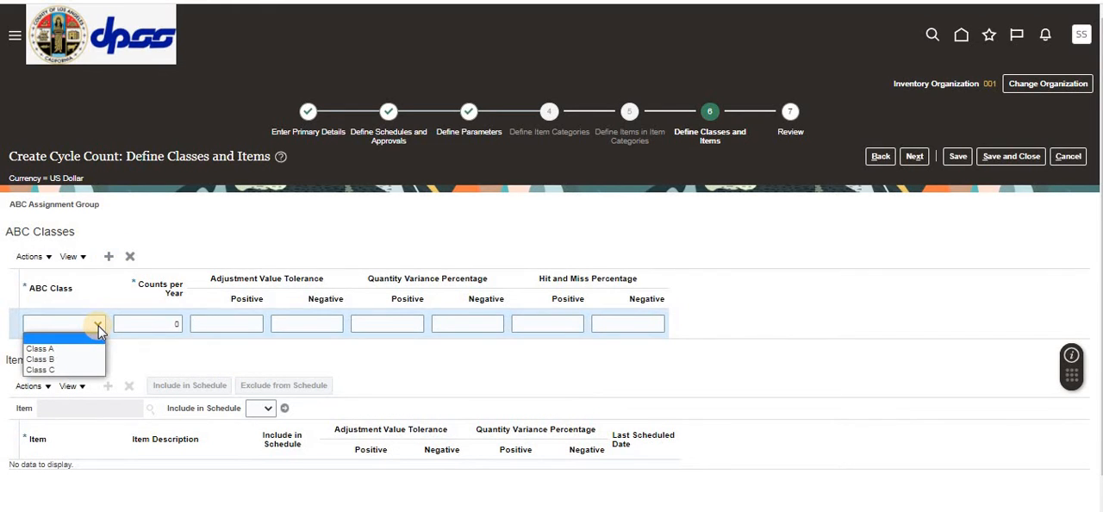
{"action": "left_click", "coordinate": [51, 348]}
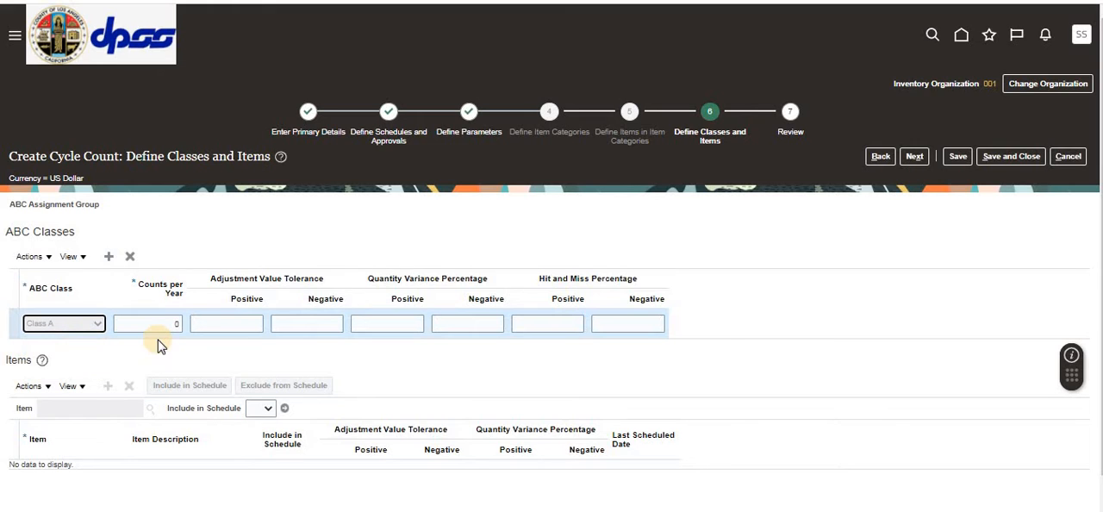
{"action": "left_click", "coordinate": [164, 323]}
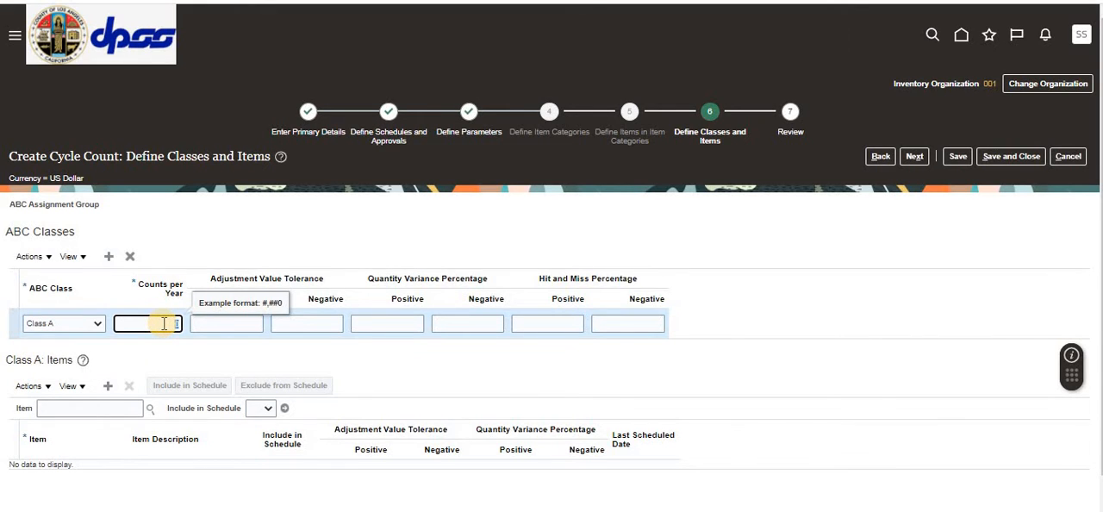
{"action": "type", "text": "152"}
{"action": "left_click", "coordinate": [193, 324]}
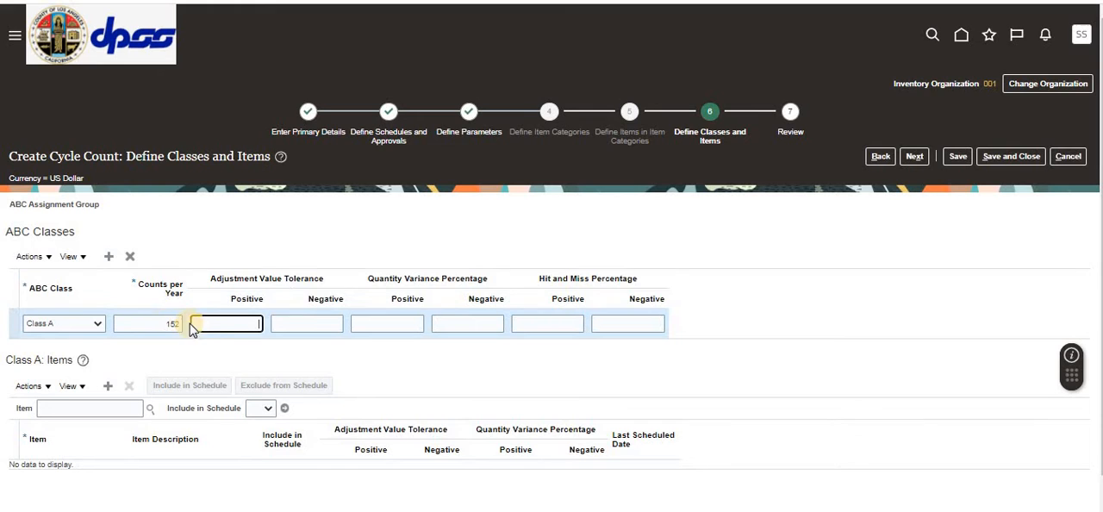
{"action": "left_click", "coordinate": [217, 349]}
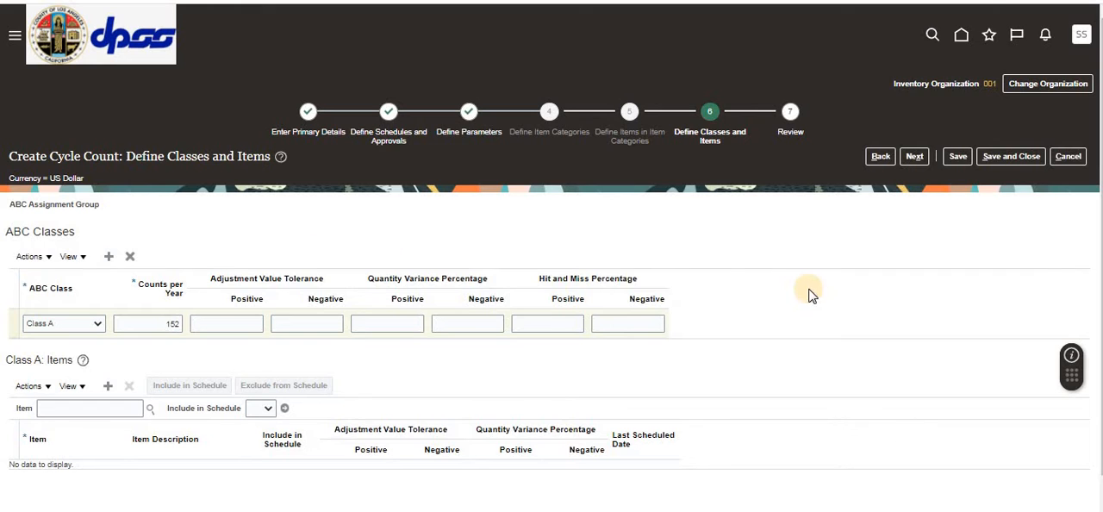
{"action": "scroll", "coordinate": [801, 293], "scroll_direction": "down", "scroll_amount": 1}
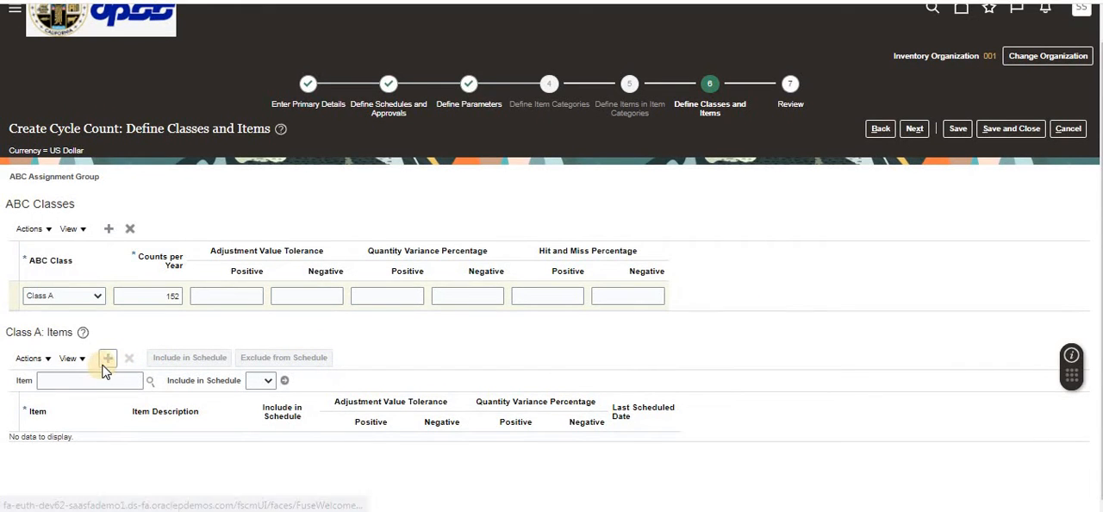
Step: Add an item row under Class A and select Item_CS_AB for it
{"action": "left_click", "coordinate": [108, 358]}
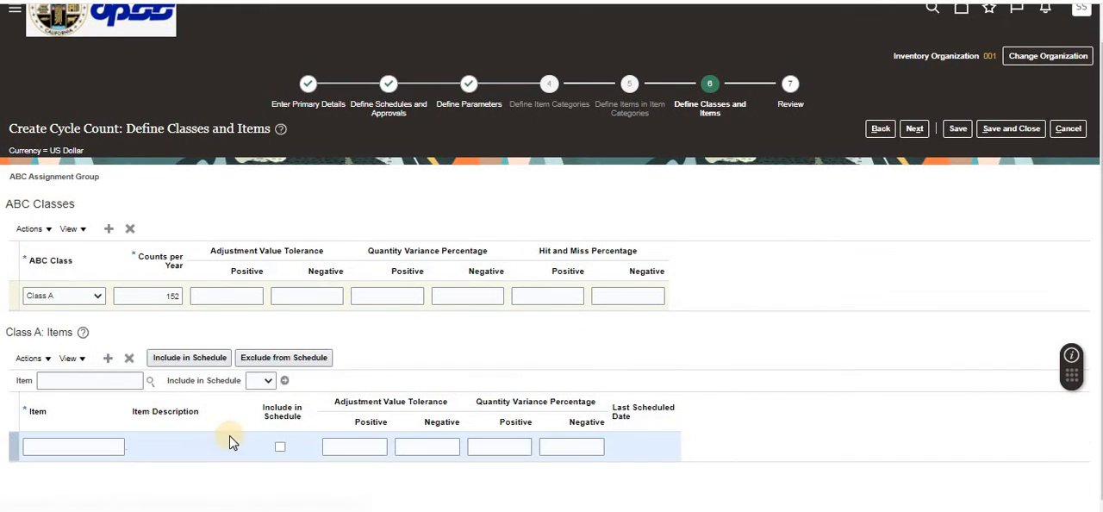
{"action": "left_click", "coordinate": [76, 445]}
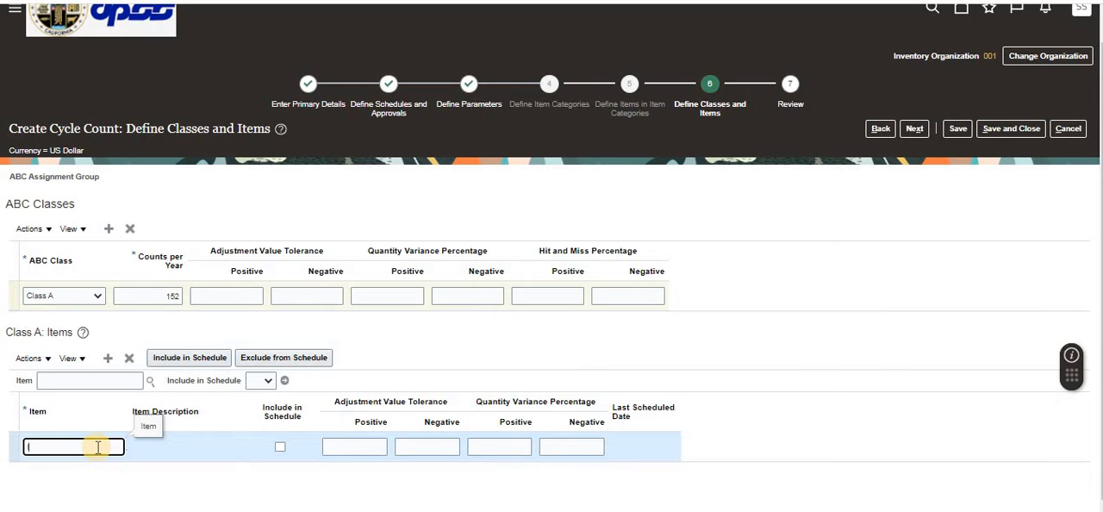
{"action": "type", "text": "tem_CS_"}
{"action": "key", "text": "Tab"}
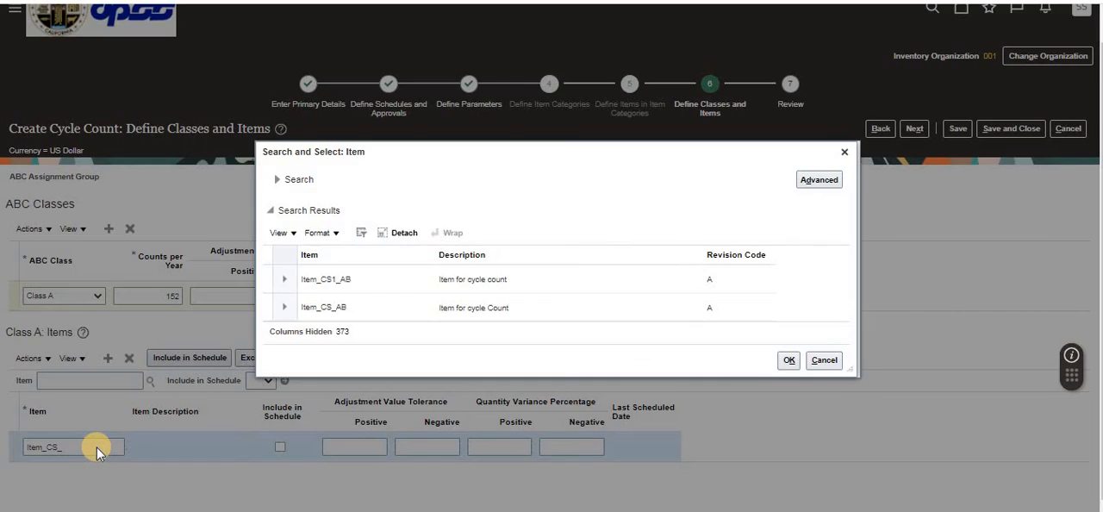
{"action": "left_click", "coordinate": [360, 312]}
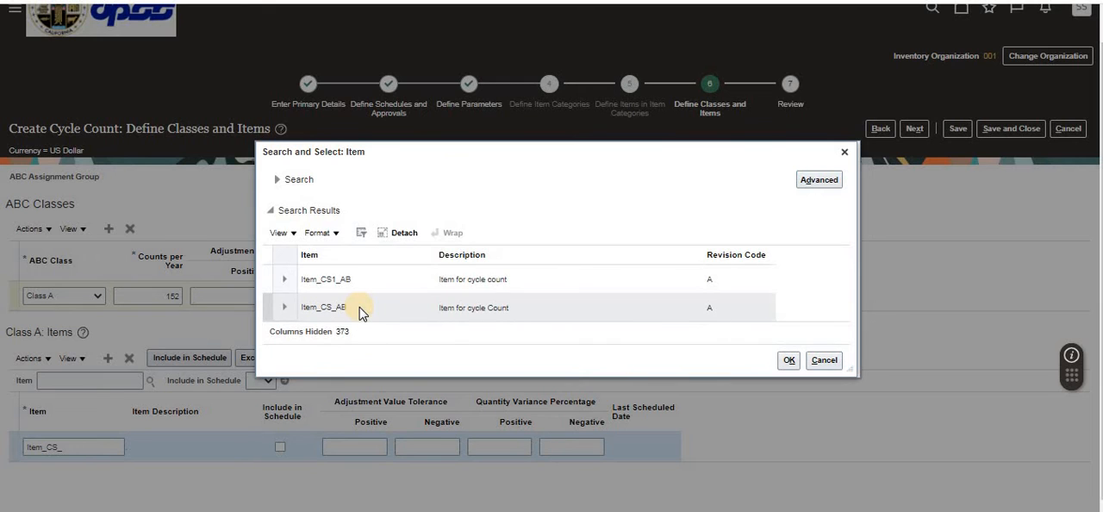
{"action": "left_click", "coordinate": [360, 312]}
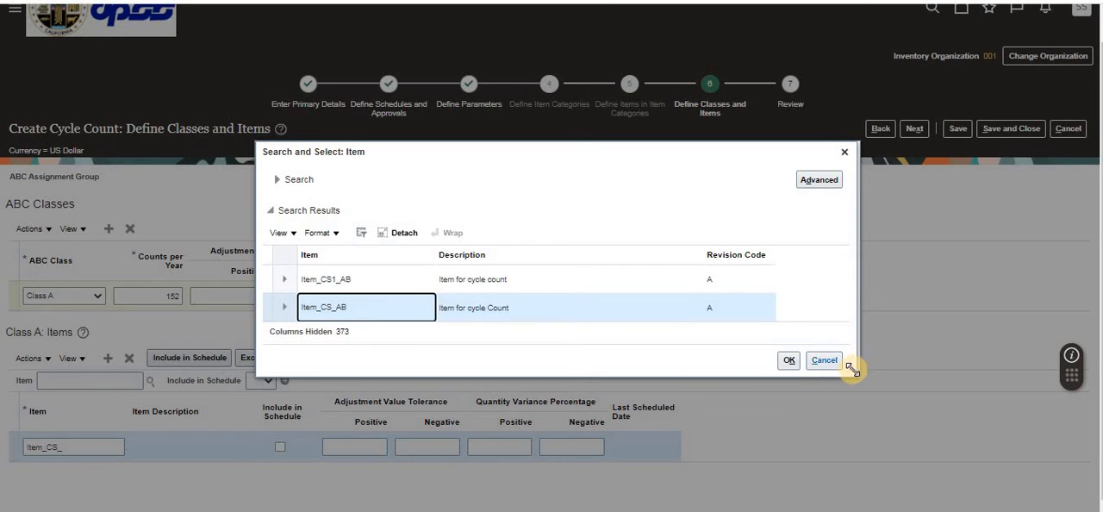
{"action": "left_click", "coordinate": [787, 360]}
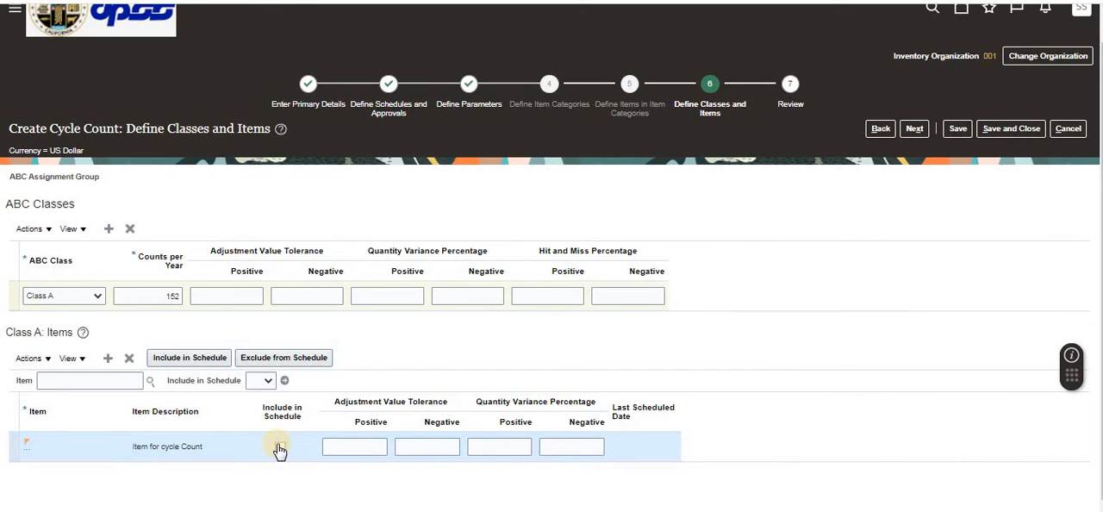
Step: Include the Class A item in the schedule and continue to the cycle count review
{"action": "left_click", "coordinate": [196, 359]}
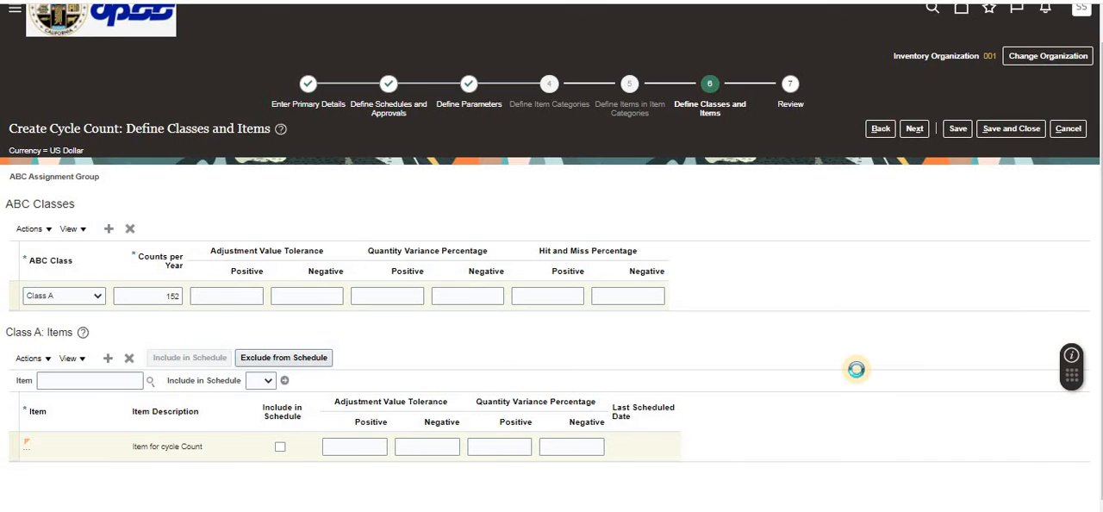
{"action": "left_click", "coordinate": [914, 134]}
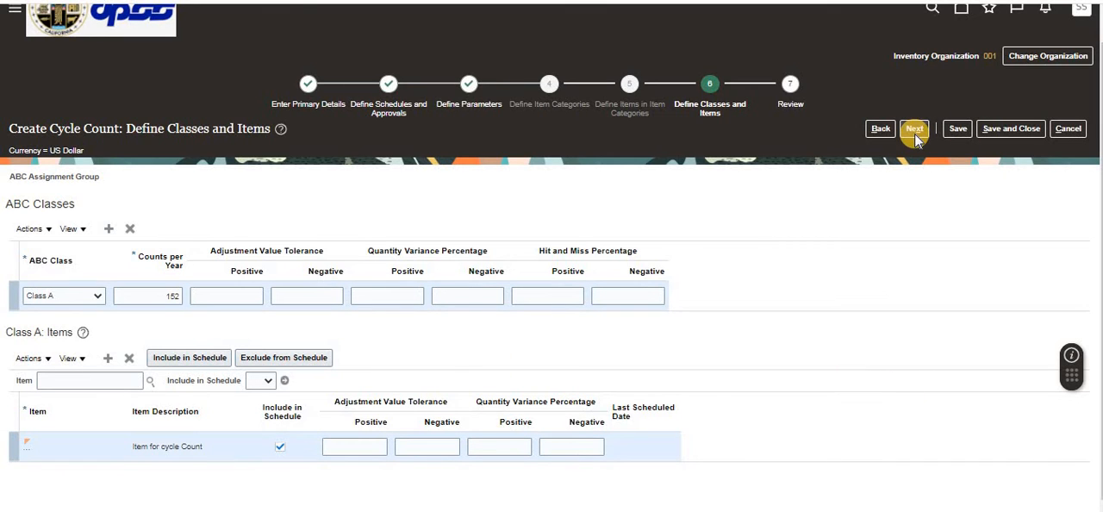
{"action": "left_click", "coordinate": [915, 135]}
{"action": "left_click", "coordinate": [915, 135]}
{"action": "left_click", "coordinate": [915, 135]}
{"action": "left_click", "coordinate": [915, 135]}
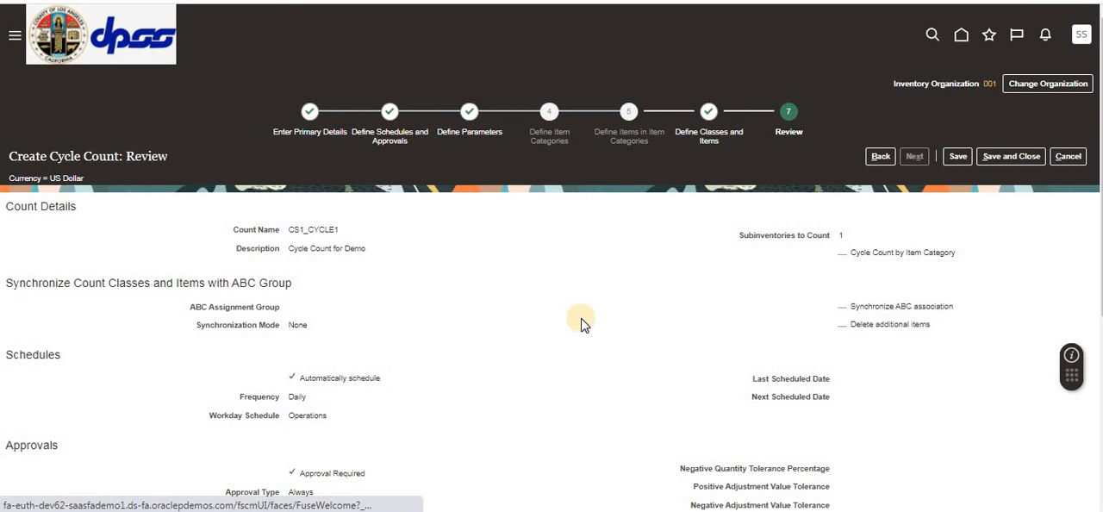
Step: Review the summary of CS1_CYCLE1, save the cycle count and return to the list of cycle counts
{"action": "scroll", "coordinate": [577, 321], "scroll_direction": "down", "scroll_amount": 4}
{"action": "scroll", "coordinate": [581, 323], "scroll_direction": "up", "scroll_amount": 4}
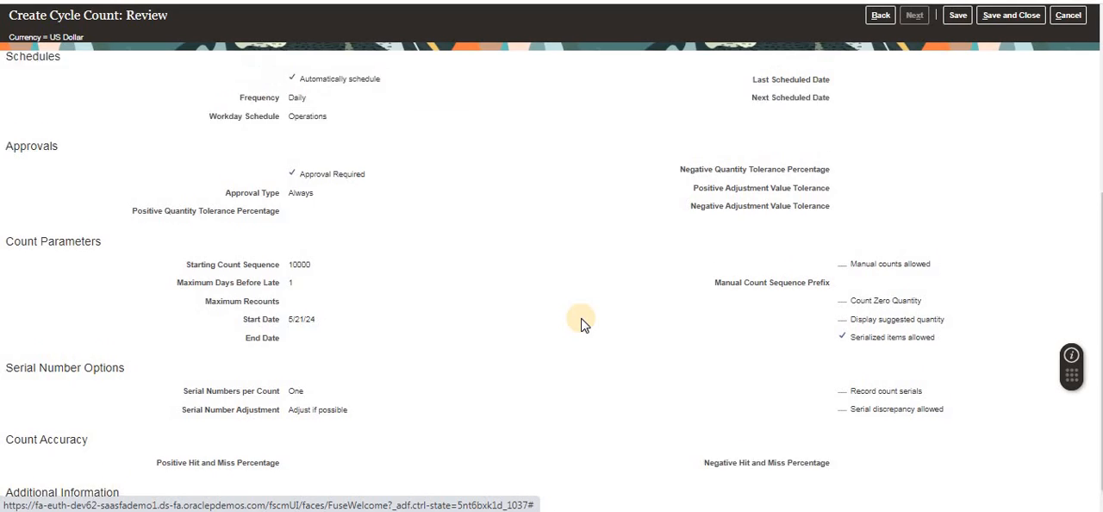
{"action": "left_click", "coordinate": [959, 158]}
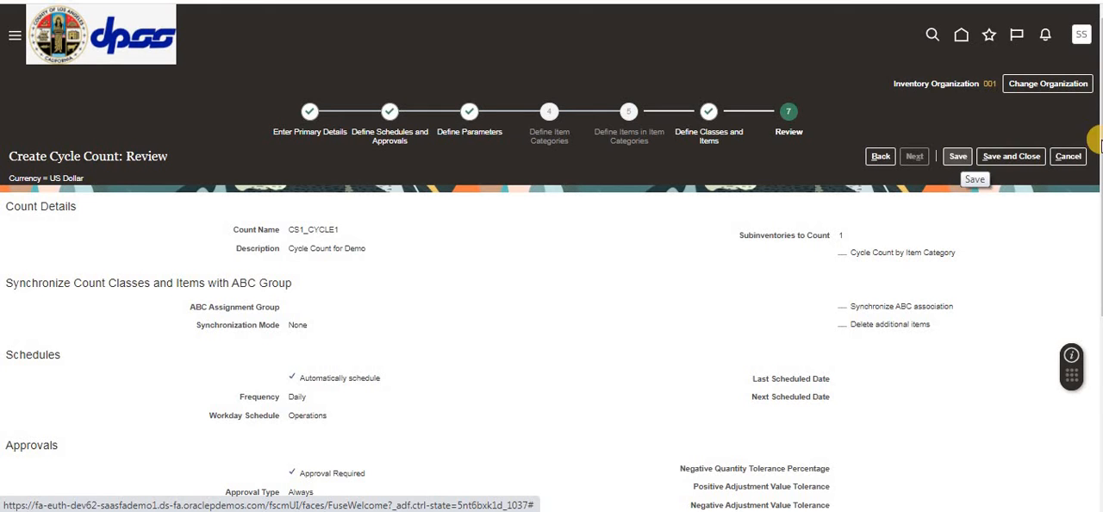
{"action": "scroll", "coordinate": [662, 306], "scroll_direction": "down", "scroll_amount": 5}
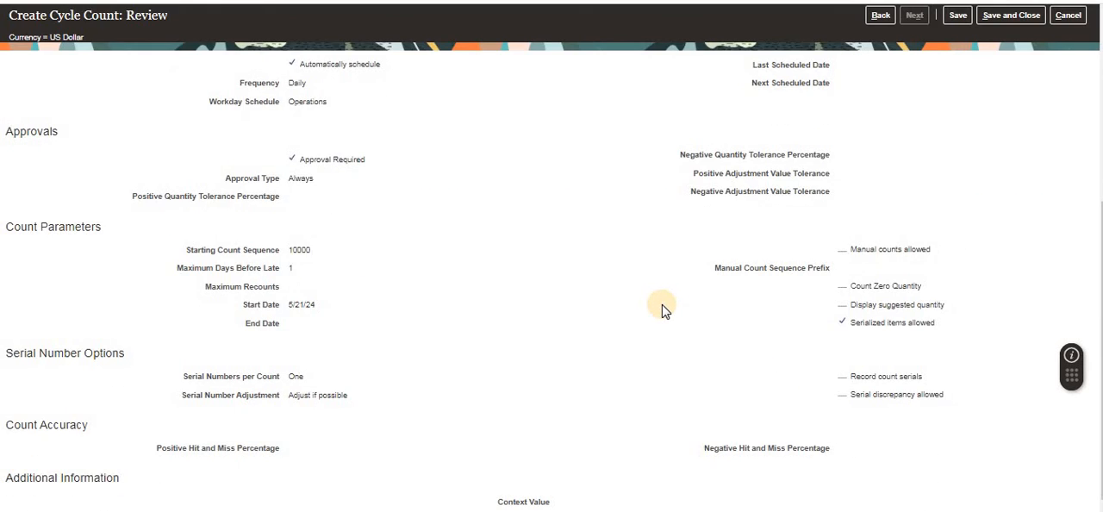
{"action": "scroll", "coordinate": [1076, 99], "scroll_direction": "up", "scroll_amount": 5}
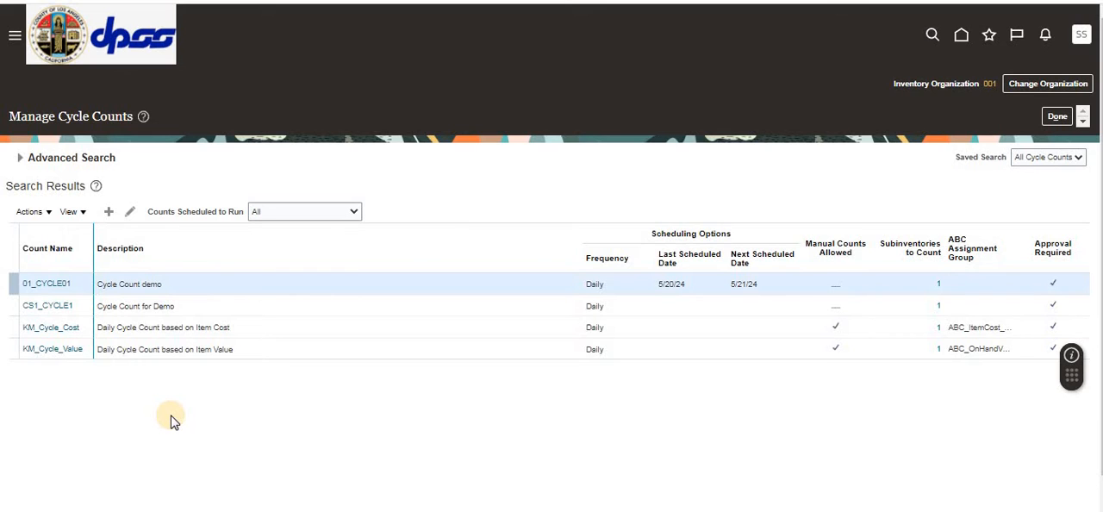
Step: Submit the Generate Count Schedules process from the cycle count list and dismiss the submission notice
{"action": "left_click", "coordinate": [45, 215]}
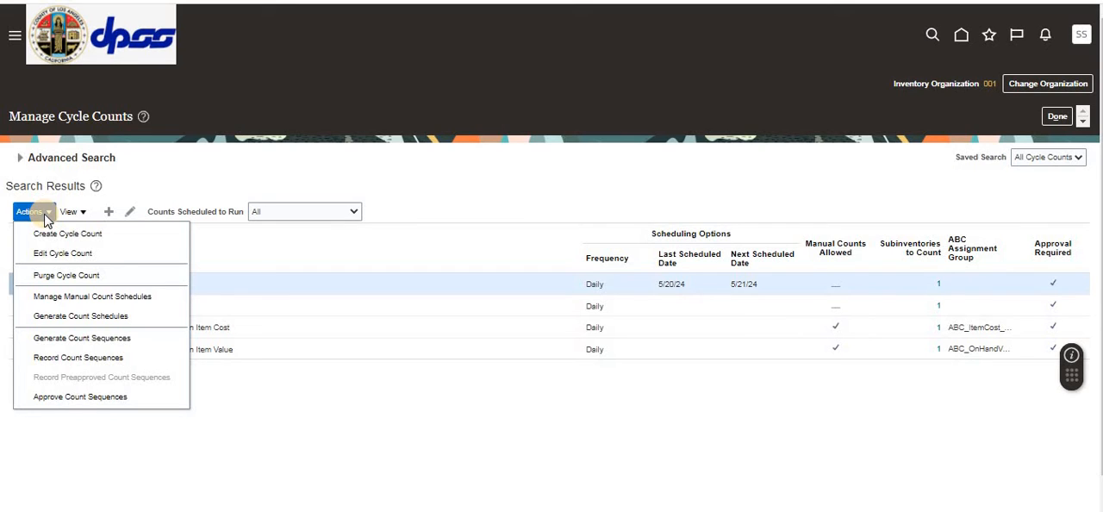
{"action": "left_click", "coordinate": [94, 322]}
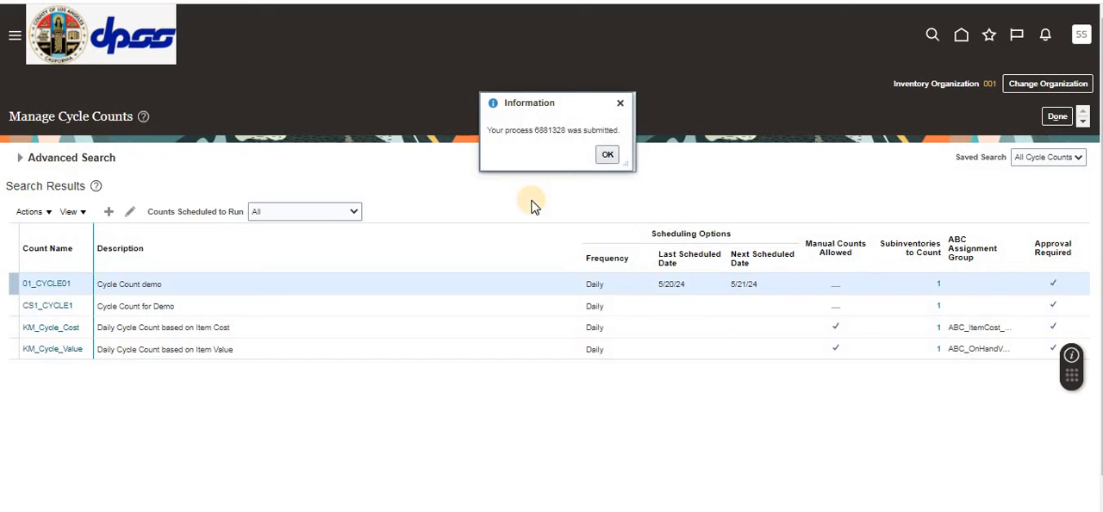
{"action": "left_click", "coordinate": [607, 154]}
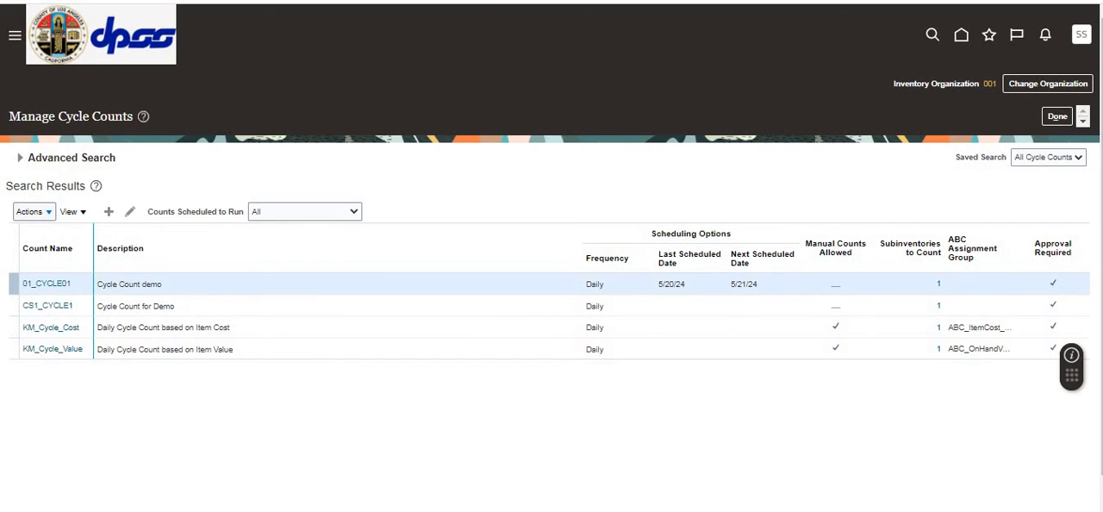
Step: Open the scheduled processes overview in a duplicate browser tab and check the details of the Generate Count Schedules process
{"action": "right_click", "coordinate": [474, 1]}
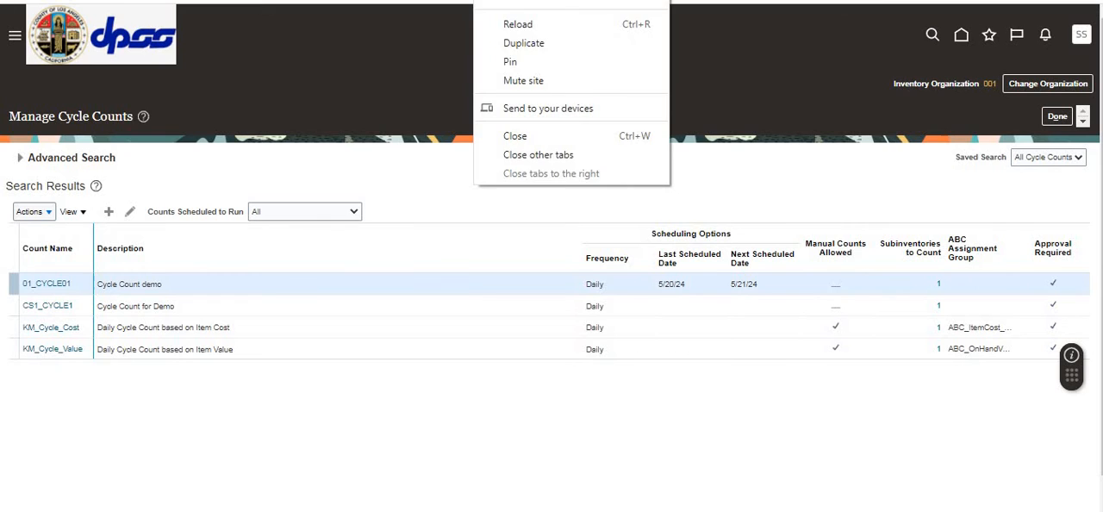
{"action": "left_click", "coordinate": [512, 46]}
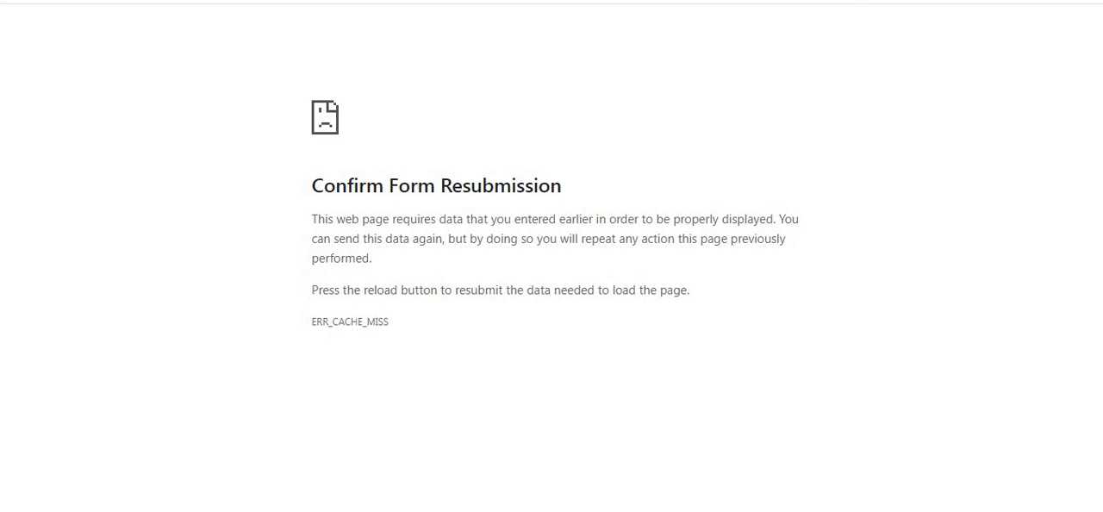
{"action": "key", "text": "BackSpace"}
{"action": "key", "text": "Return"}
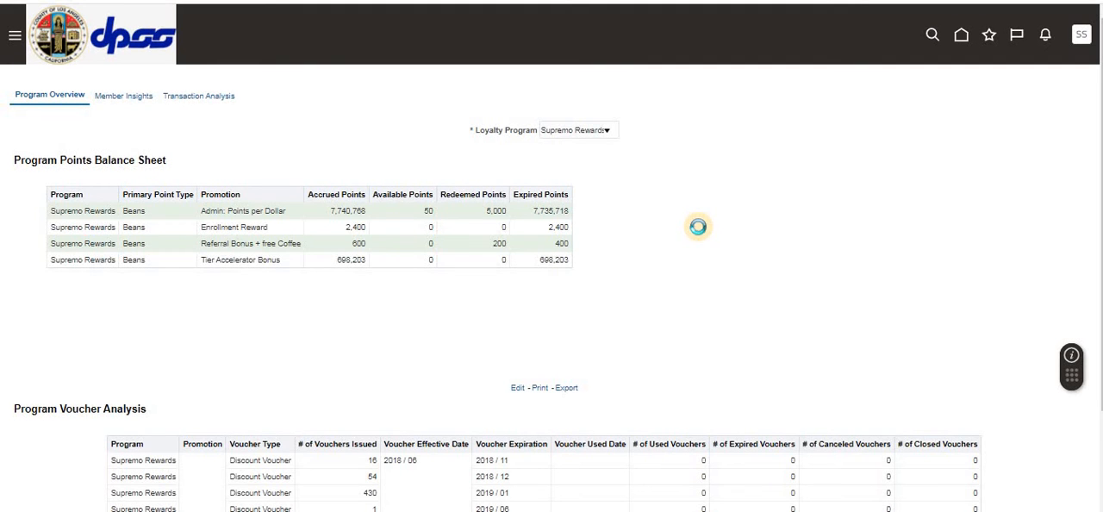
{"action": "left_click", "coordinate": [962, 36]}
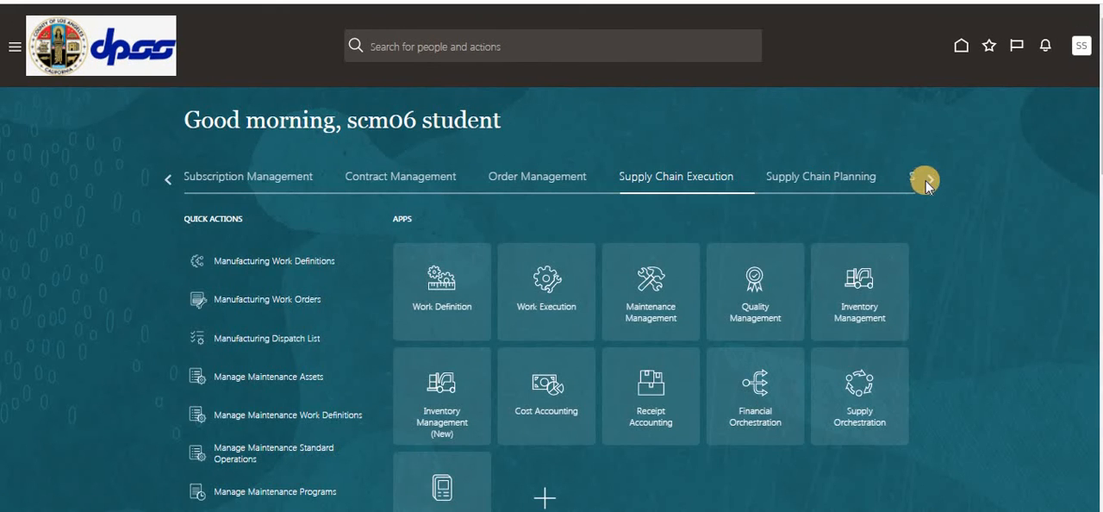
{"action": "left_click", "coordinate": [927, 181]}
{"action": "left_click", "coordinate": [711, 178]}
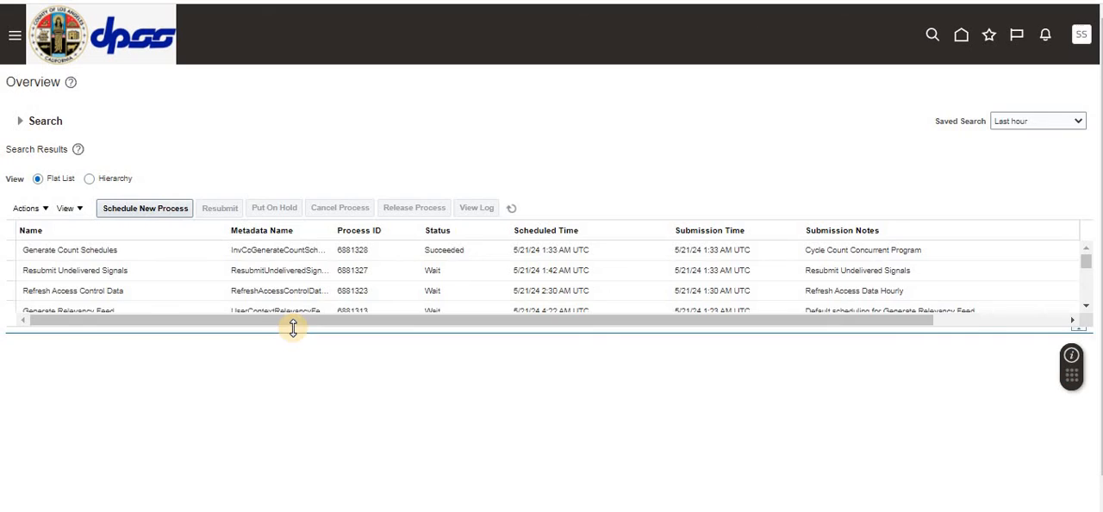
{"action": "left_click", "coordinate": [512, 210]}
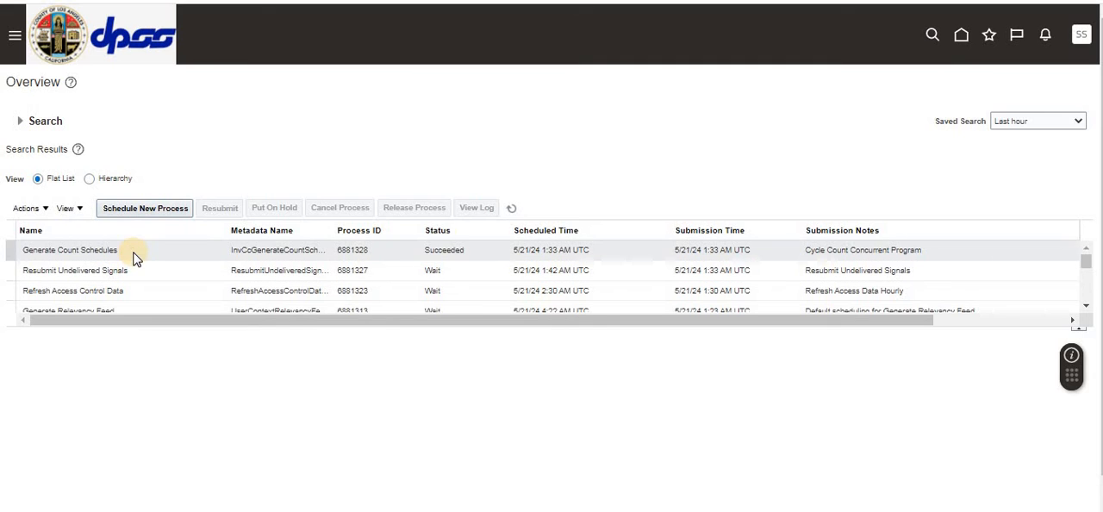
{"action": "left_click", "coordinate": [133, 255]}
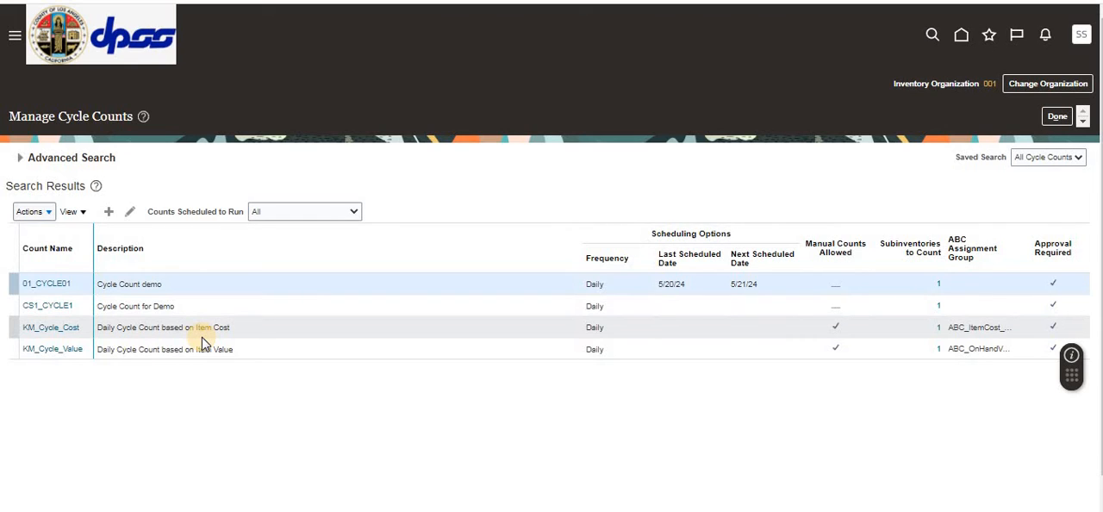
Step: Submit the Generate Count Sequences process from the cycle count list and dismiss the submission notice
{"action": "left_click", "coordinate": [51, 212]}
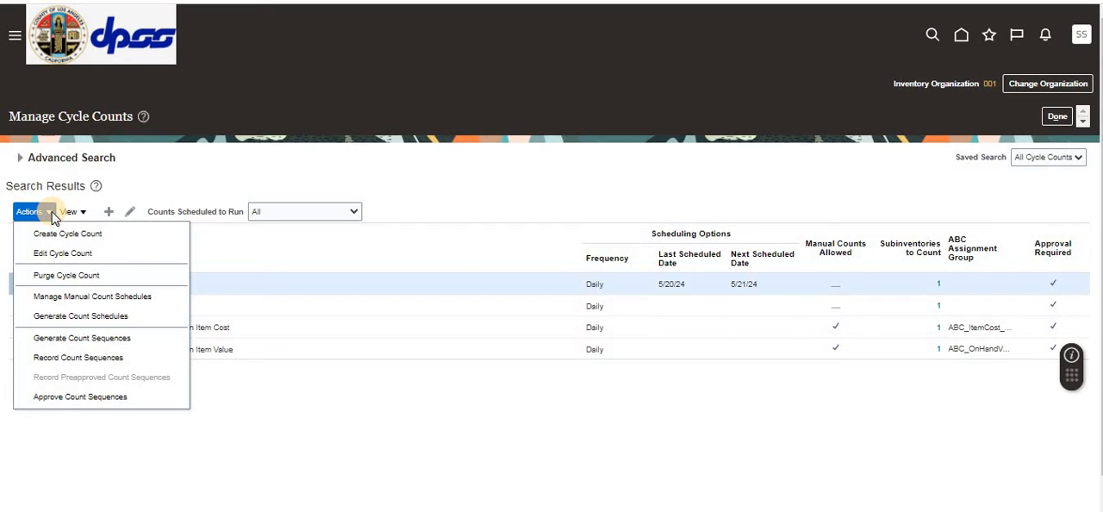
{"action": "left_click", "coordinate": [126, 340]}
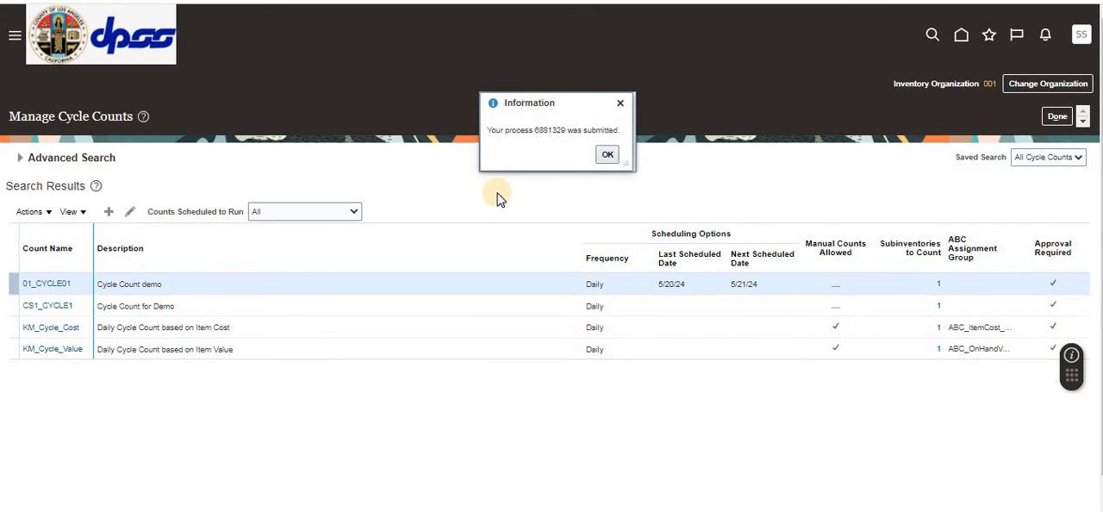
{"action": "left_click", "coordinate": [608, 154]}
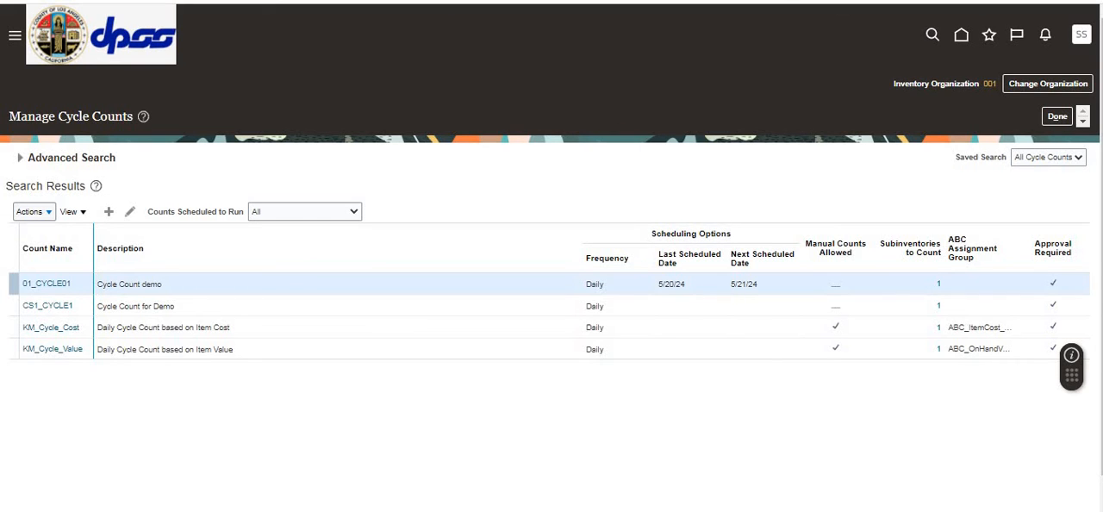
Step: Switch to the scheduled processes tab and refresh the list to check the status of Generate Count Sequences
{"action": "left_click", "coordinate": [652, 1]}
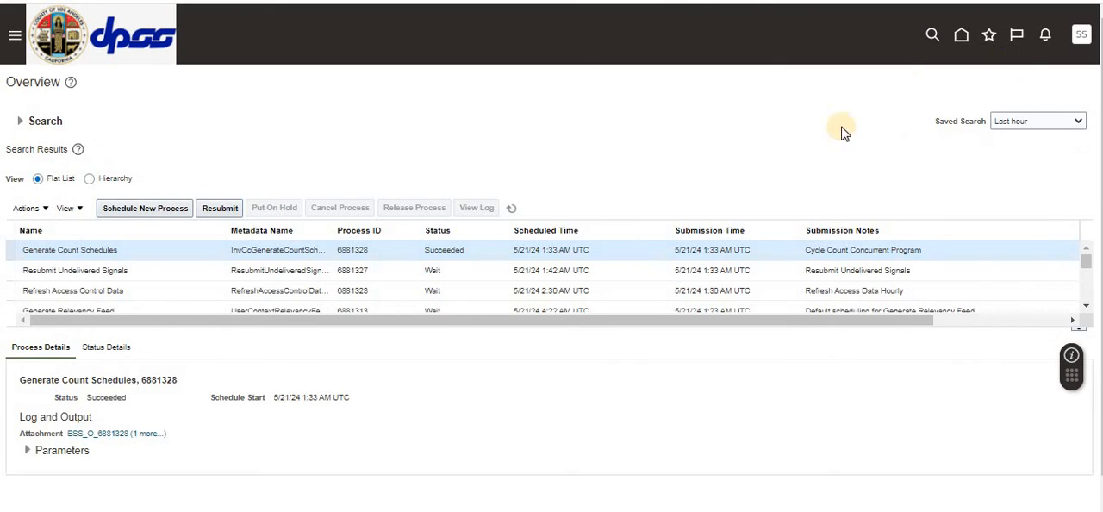
{"action": "left_click", "coordinate": [512, 210]}
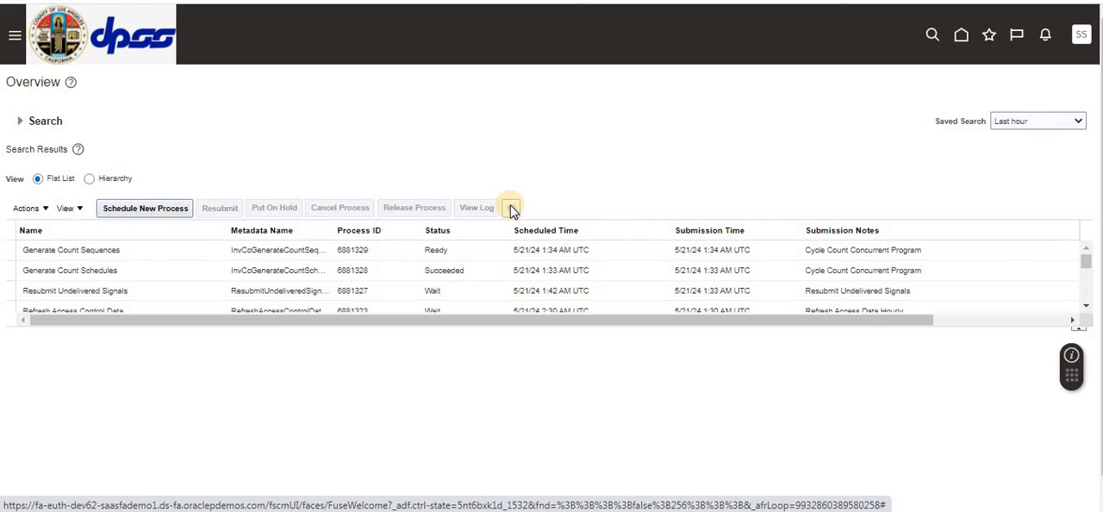
{"action": "left_click", "coordinate": [511, 209]}
{"action": "left_click", "coordinate": [511, 209]}
{"action": "left_click", "coordinate": [512, 209]}
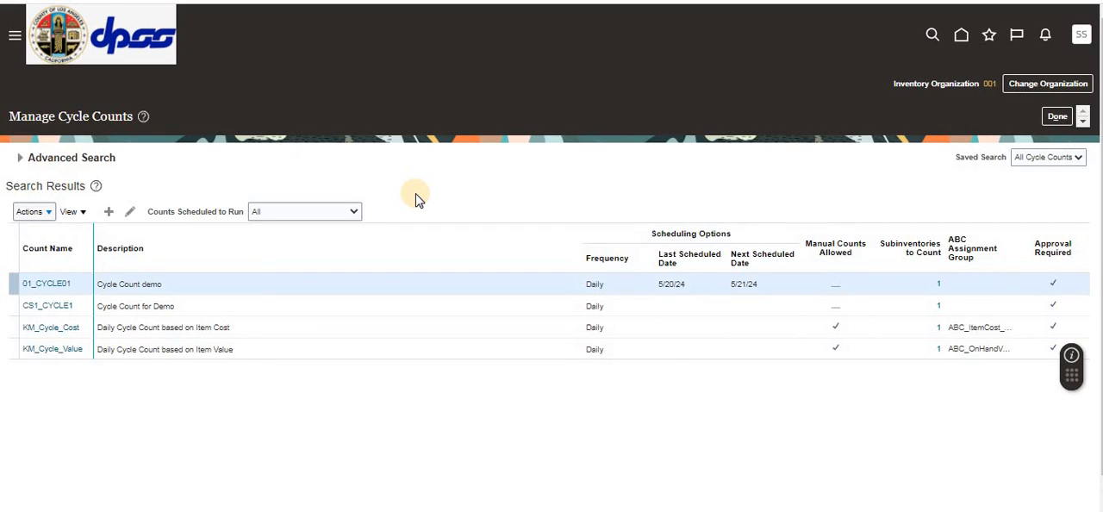
Step: Open Record Count Sequences and search for the sequences of count 01_CYCLE01
{"action": "left_click", "coordinate": [49, 215]}
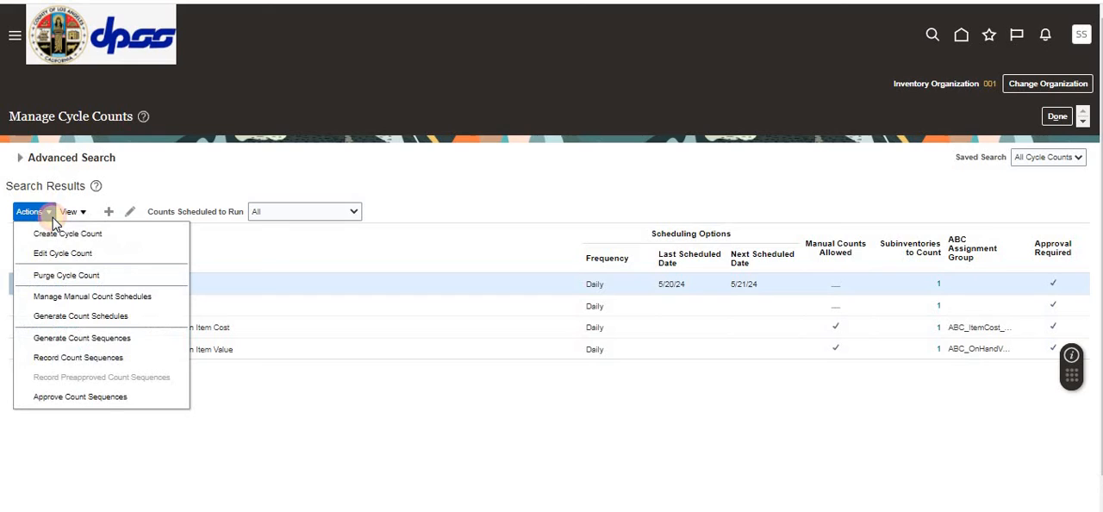
{"action": "left_click", "coordinate": [73, 361]}
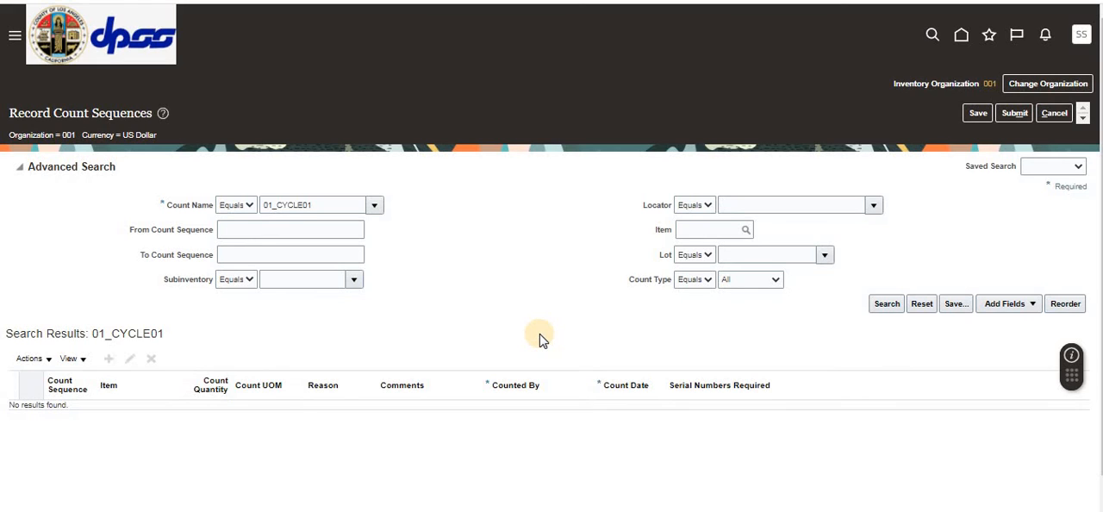
{"action": "left_click", "coordinate": [884, 307]}
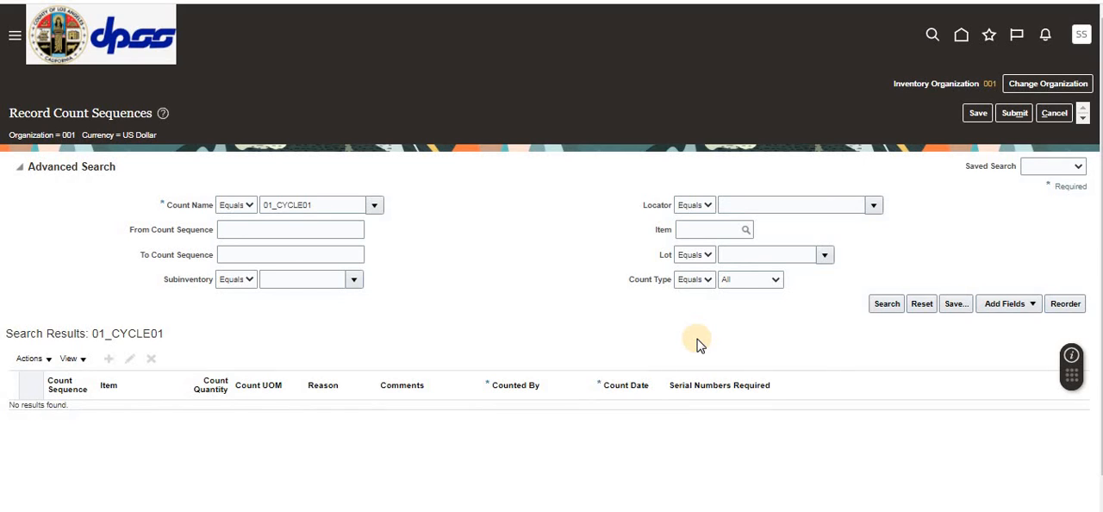
Step: Change the count name to CS1_CYCLE1, search for its count sequences and view the actions available for the results
{"action": "left_click", "coordinate": [337, 205]}
{"action": "left_click", "coordinate": [377, 208]}
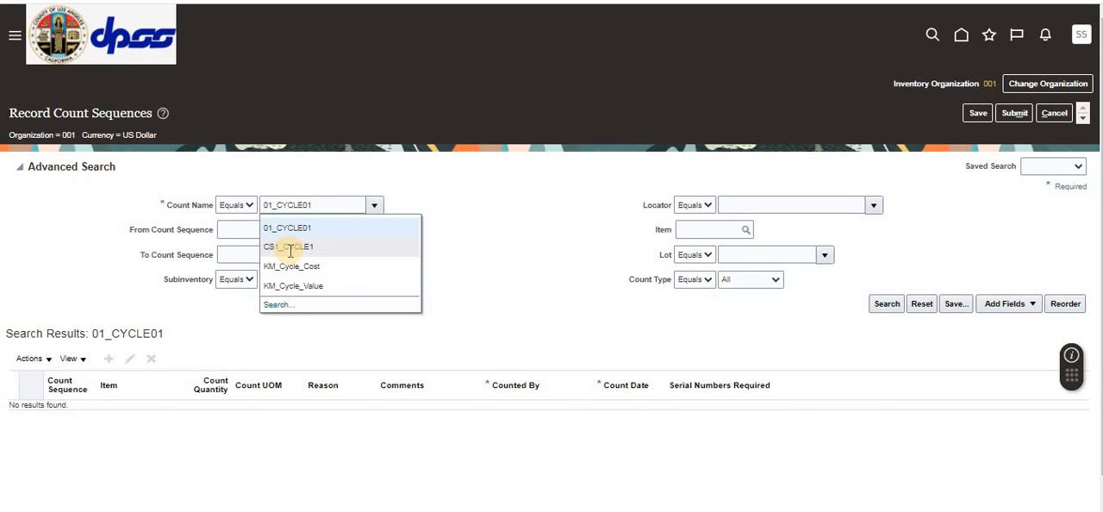
{"action": "left_click", "coordinate": [311, 248]}
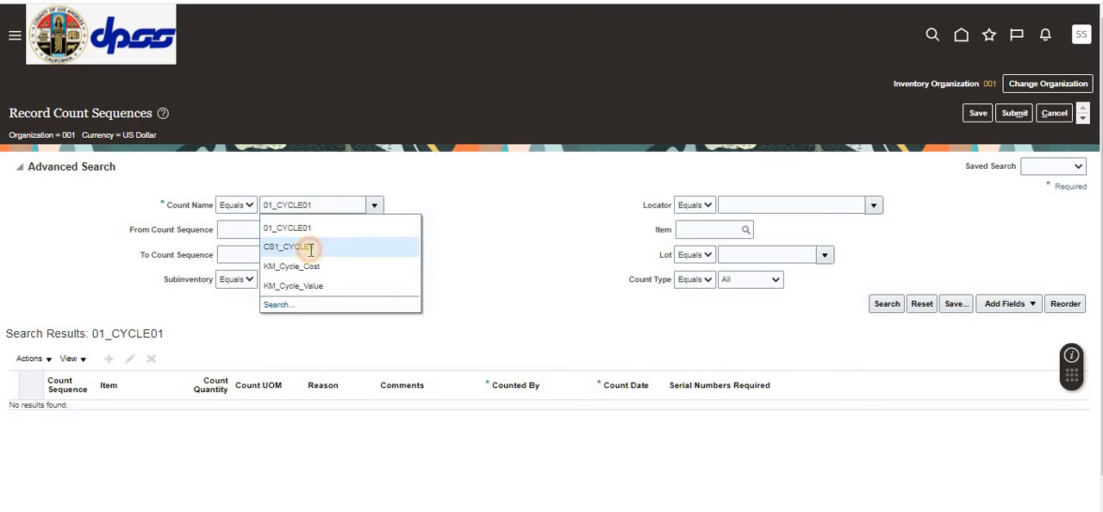
{"action": "left_click", "coordinate": [883, 303]}
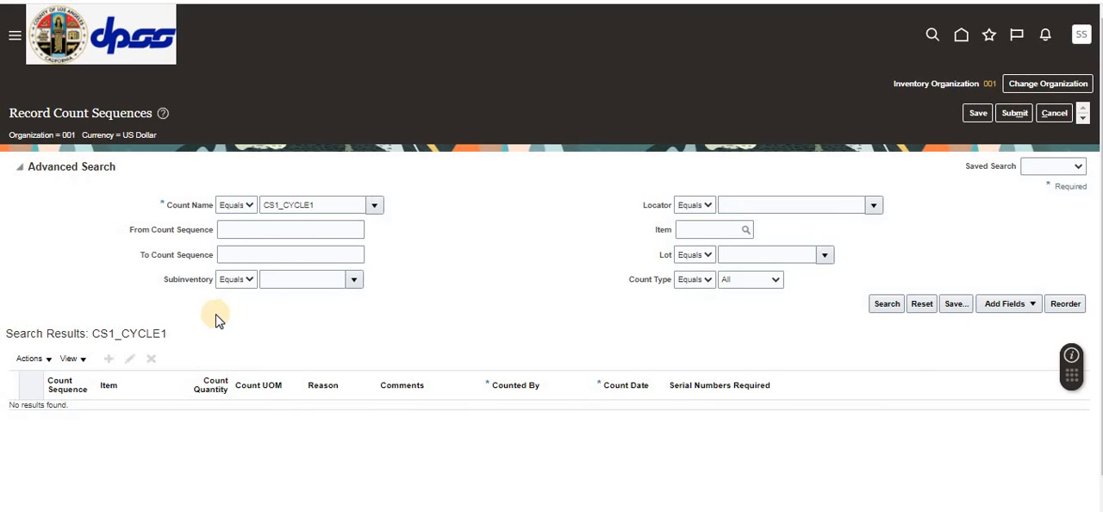
{"action": "left_click", "coordinate": [45, 359]}
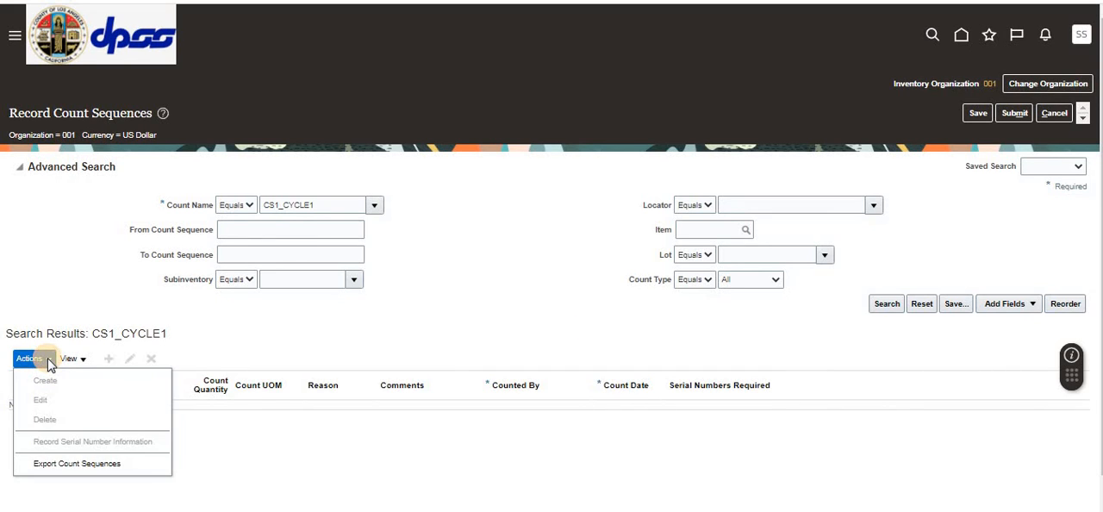
Step: Check the status of the scheduled processes, then repeat the CS1_CYCLE1 count sequence search and view the actions available for the results
{"action": "left_click", "coordinate": [502, 307]}
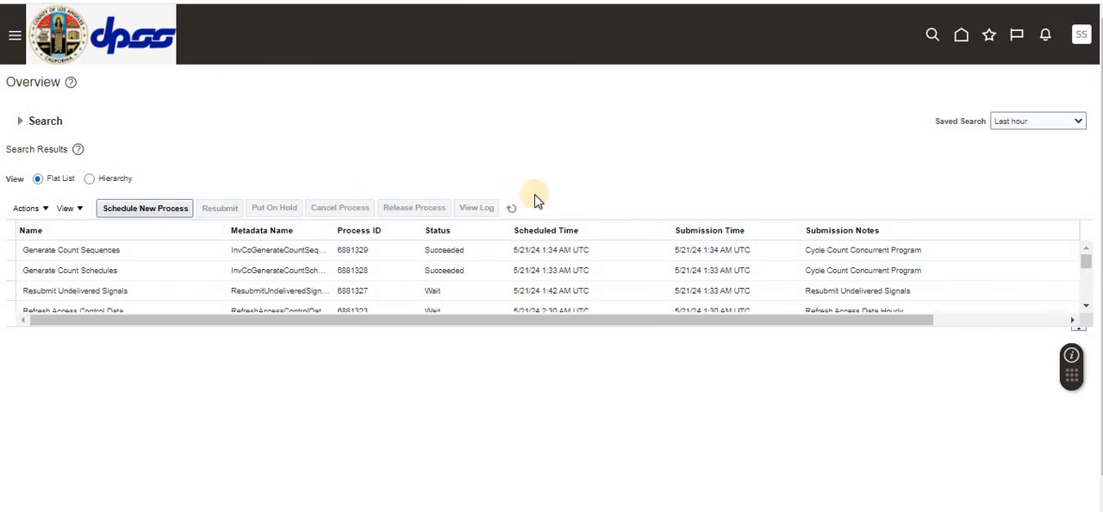
{"action": "left_click", "coordinate": [298, 246]}
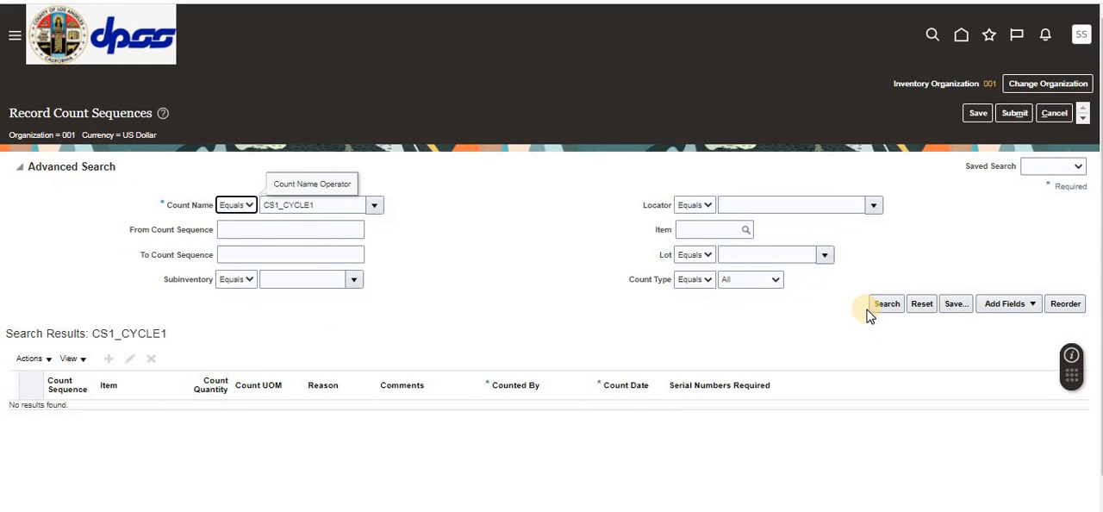
{"action": "left_click", "coordinate": [887, 301]}
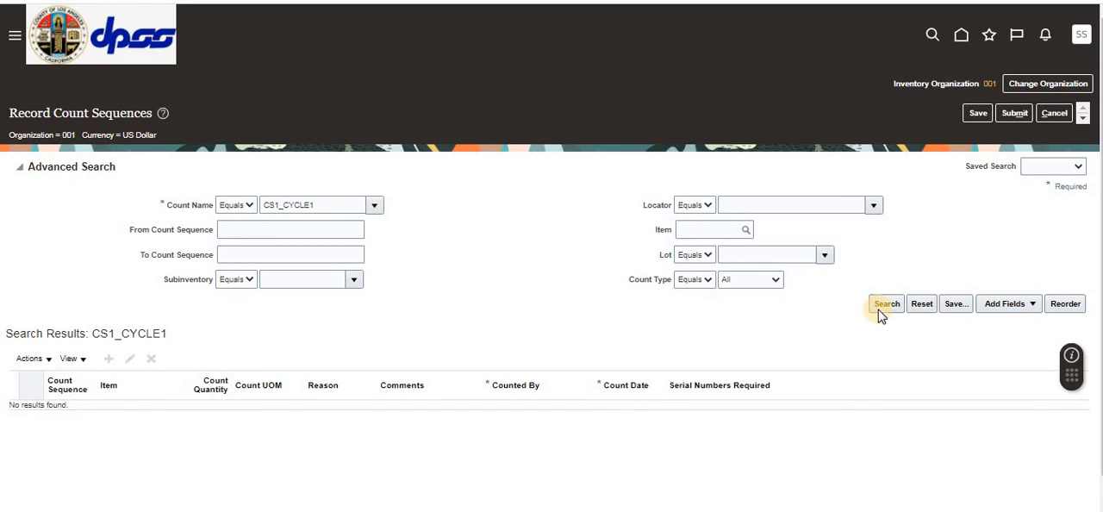
{"action": "left_click", "coordinate": [880, 306]}
{"action": "left_click", "coordinate": [34, 360]}
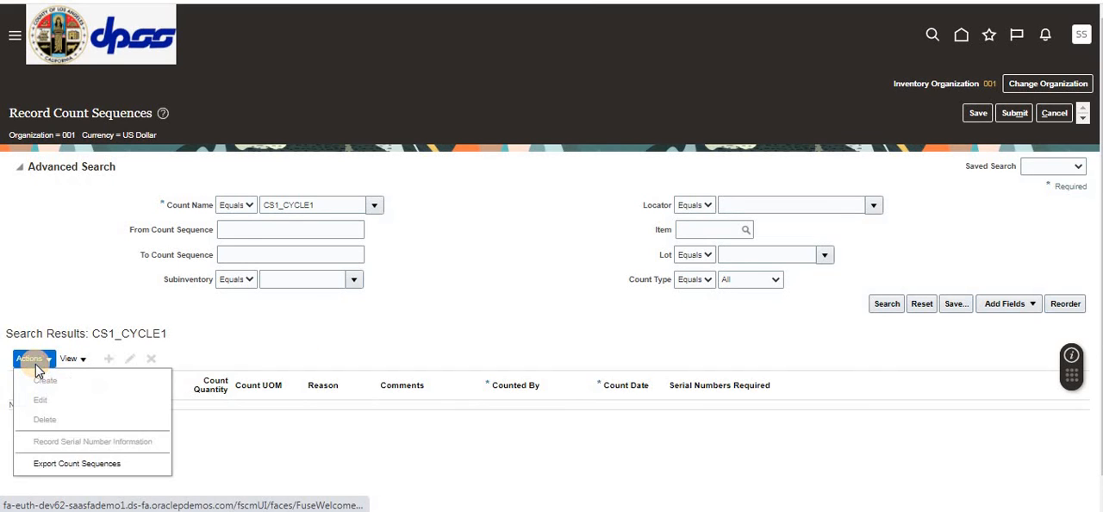
{"action": "left_click", "coordinate": [84, 465]}
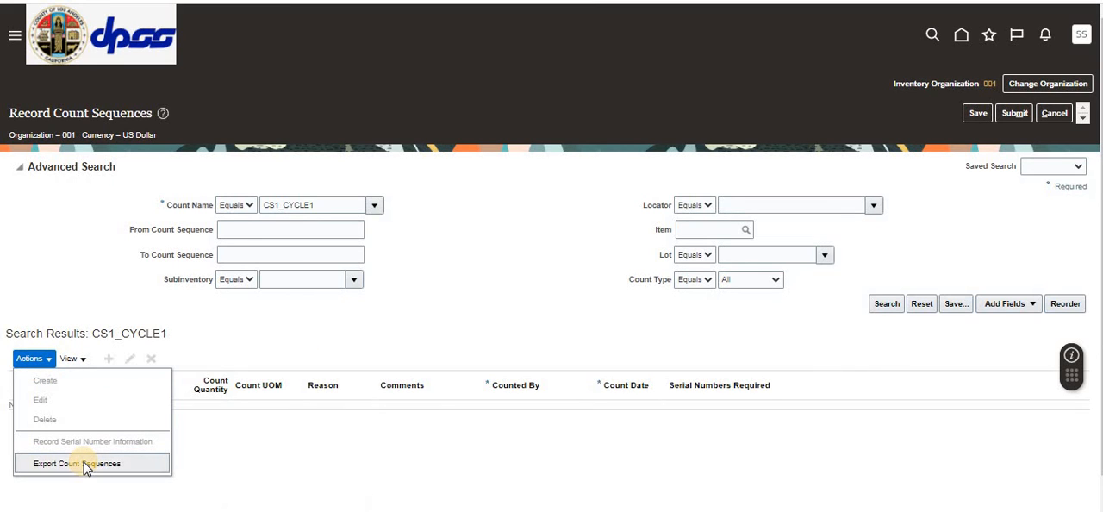
{"action": "left_click", "coordinate": [214, 339]}
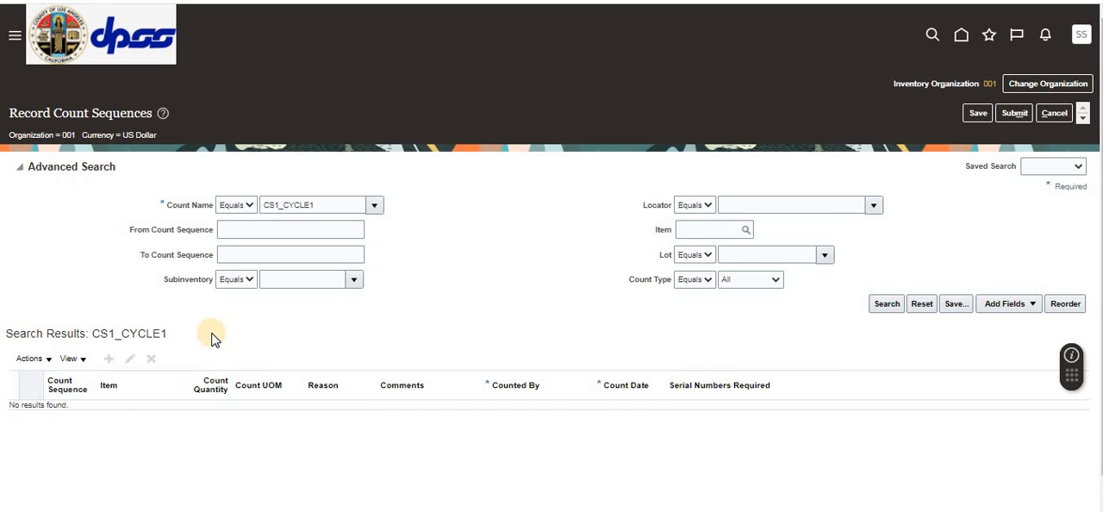
Step: Search again for the count sequences of CS1_CYCLE1 and expand the details of the Item_CS_AB sequence
{"action": "left_click", "coordinate": [887, 305]}
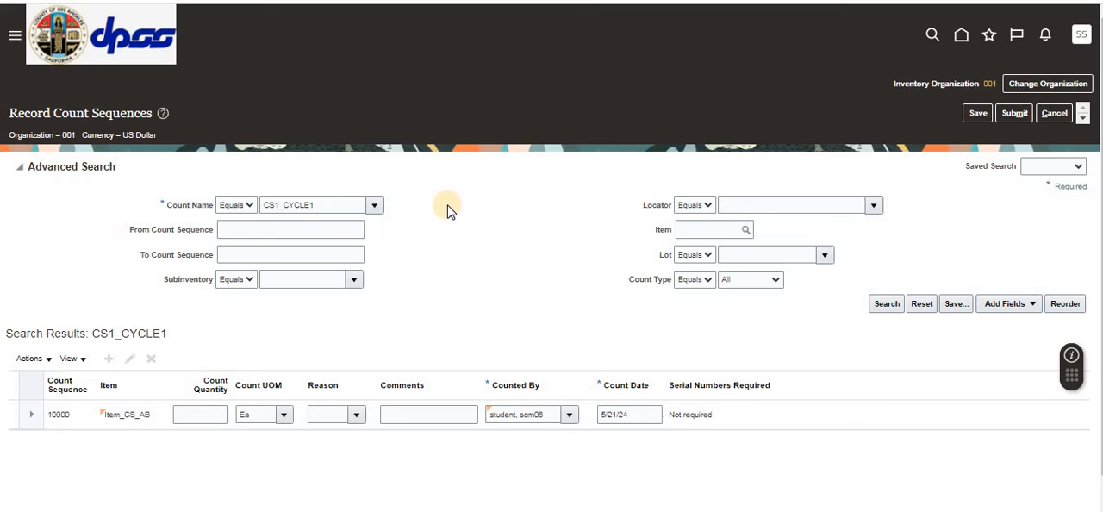
{"action": "left_click", "coordinate": [312, 207]}
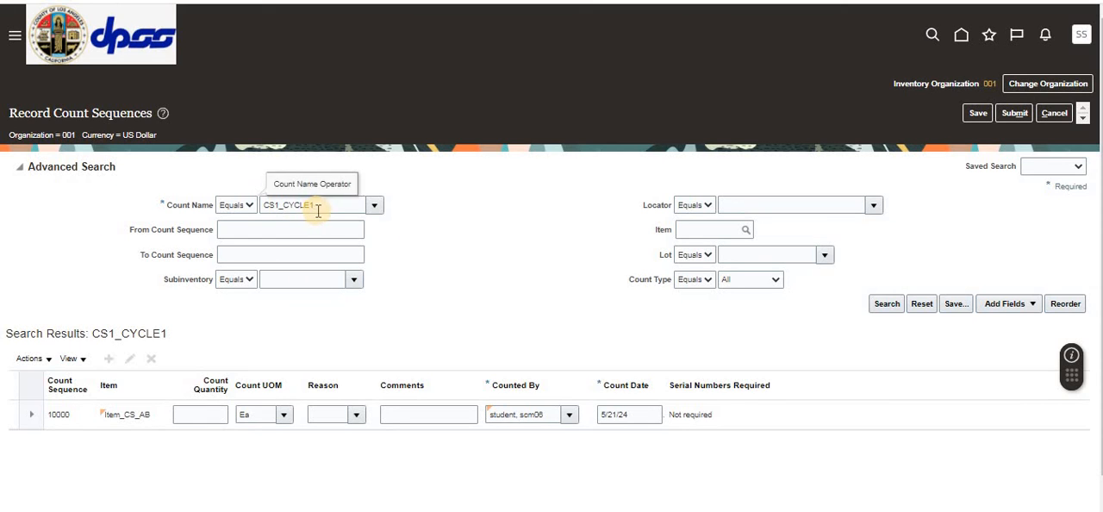
{"action": "left_click", "coordinate": [885, 305]}
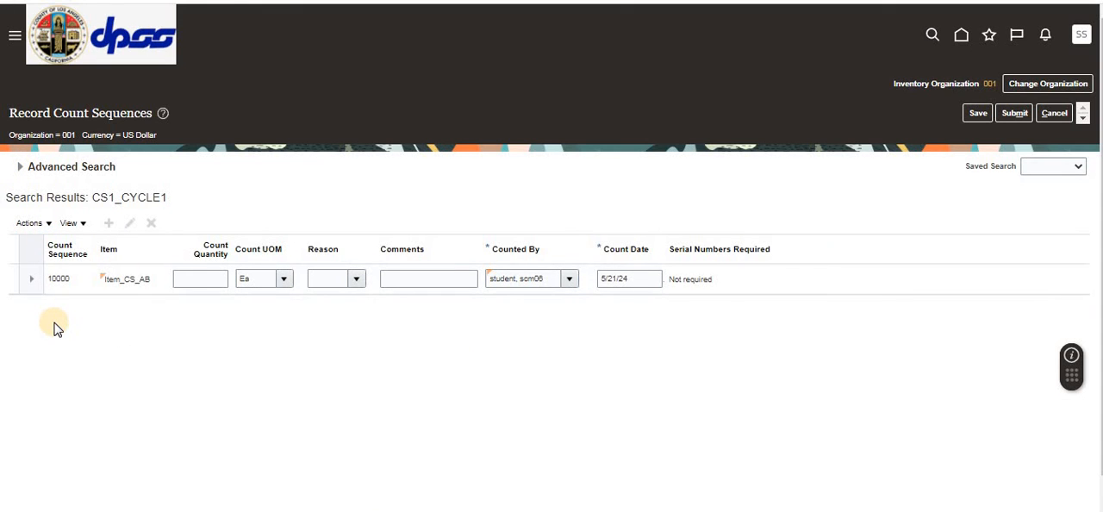
{"action": "left_click", "coordinate": [31, 278]}
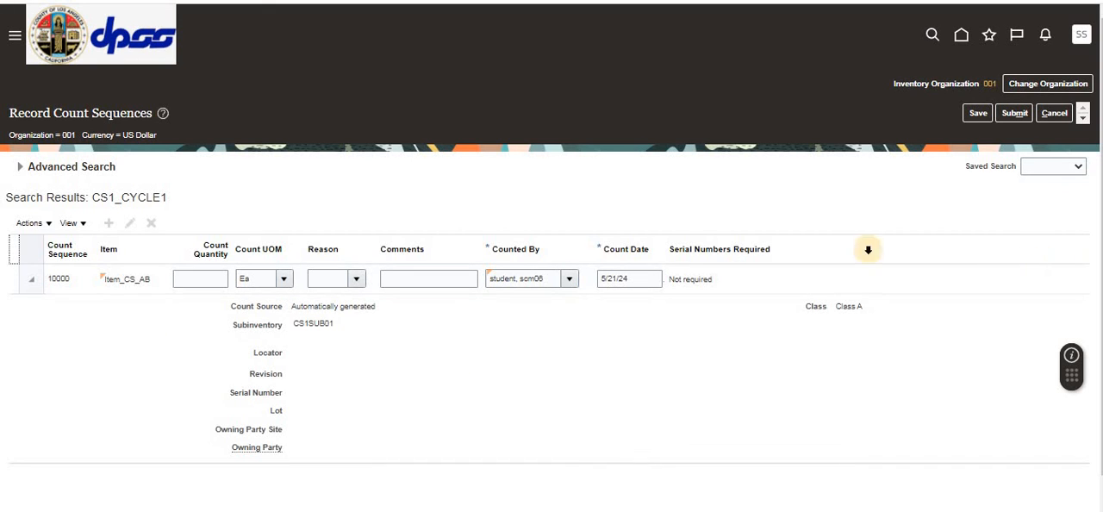
{"action": "left_click", "coordinate": [20, 166]}
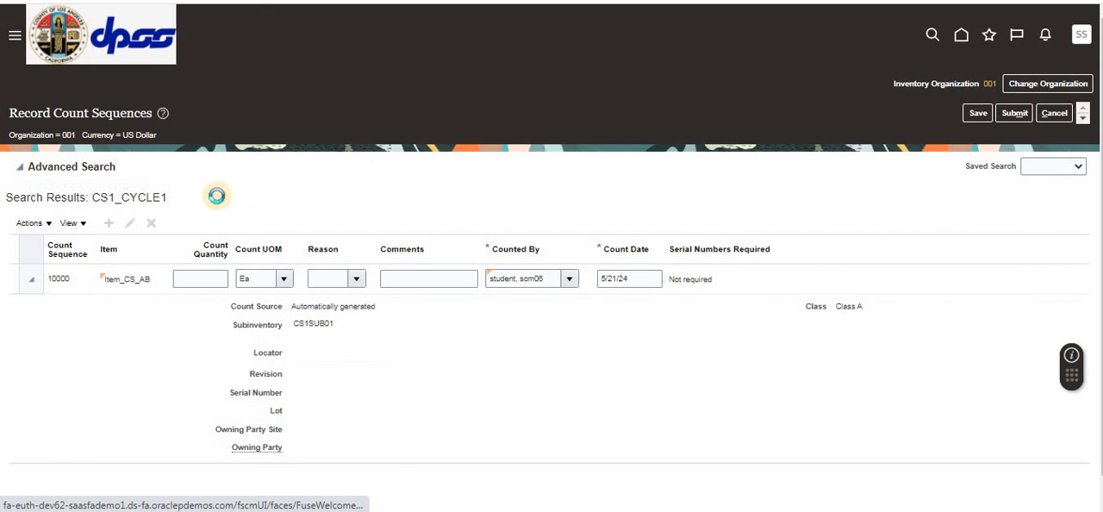
{"action": "left_click", "coordinate": [330, 207]}
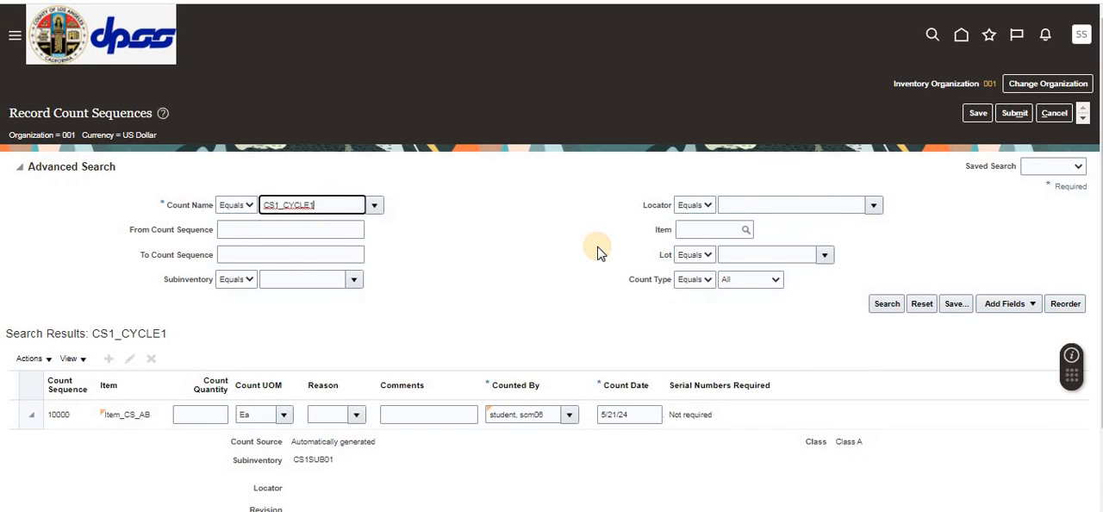
Step: Record a count quantity of 8 for Item_CS_AB, submit the count sequence for approval and dismiss the confirmation
{"action": "left_click", "coordinate": [205, 415]}
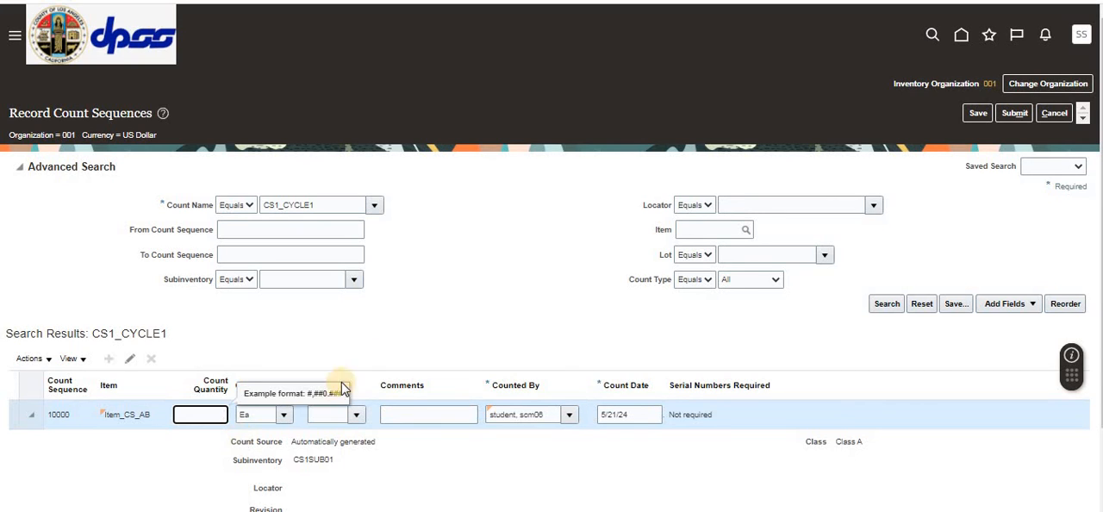
{"action": "type", "text": "8"}
{"action": "left_click", "coordinate": [470, 288]}
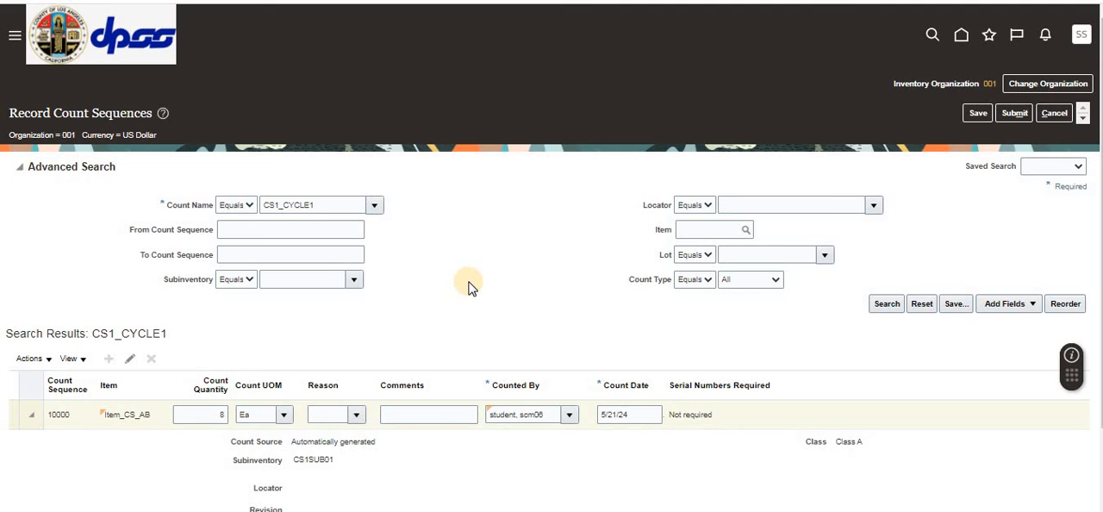
{"action": "left_click_drag", "start_coordinate": [574, 210], "coordinate": [571, 182]}
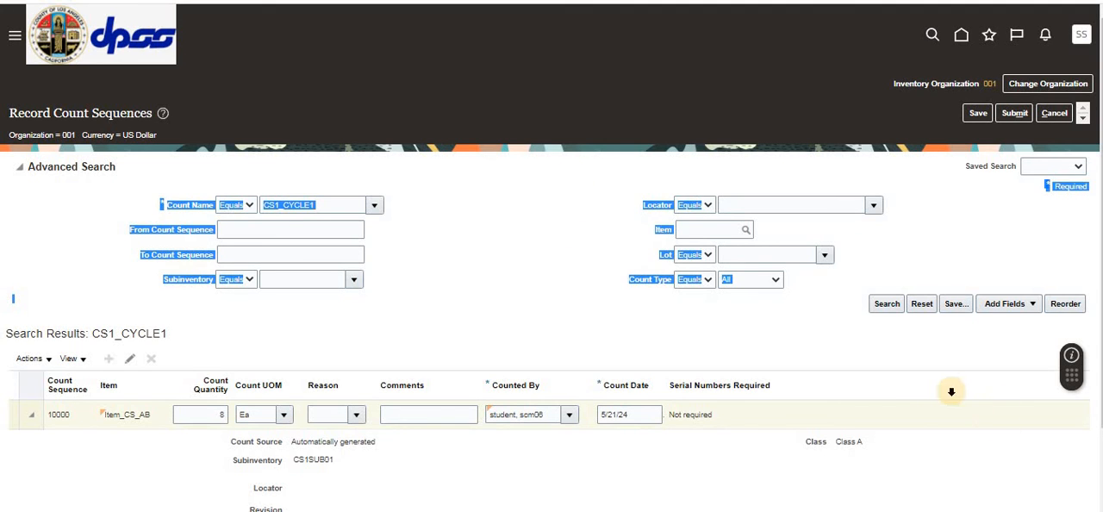
{"action": "scroll", "coordinate": [951, 392], "scroll_direction": "down", "scroll_amount": 1}
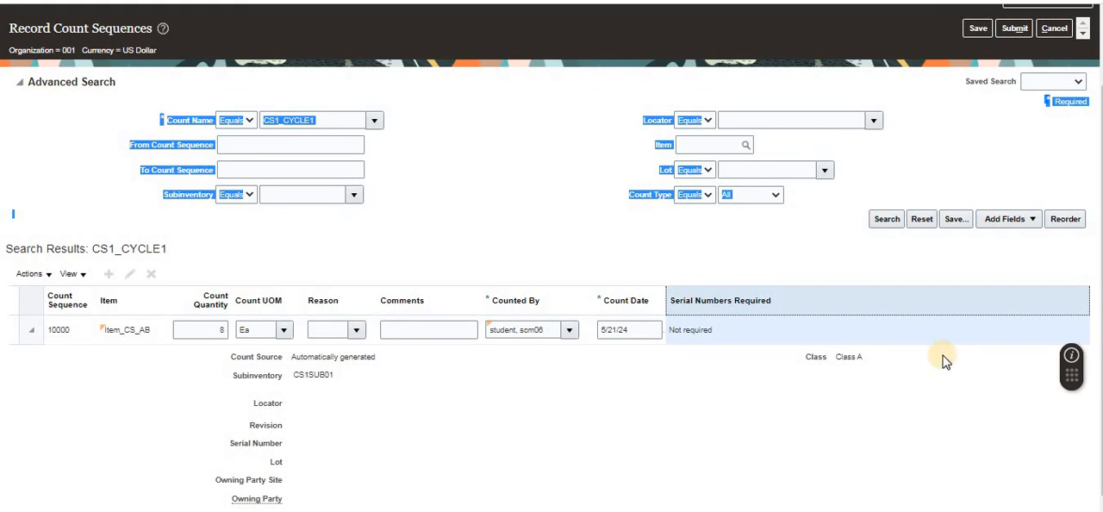
{"action": "left_click", "coordinate": [1005, 303]}
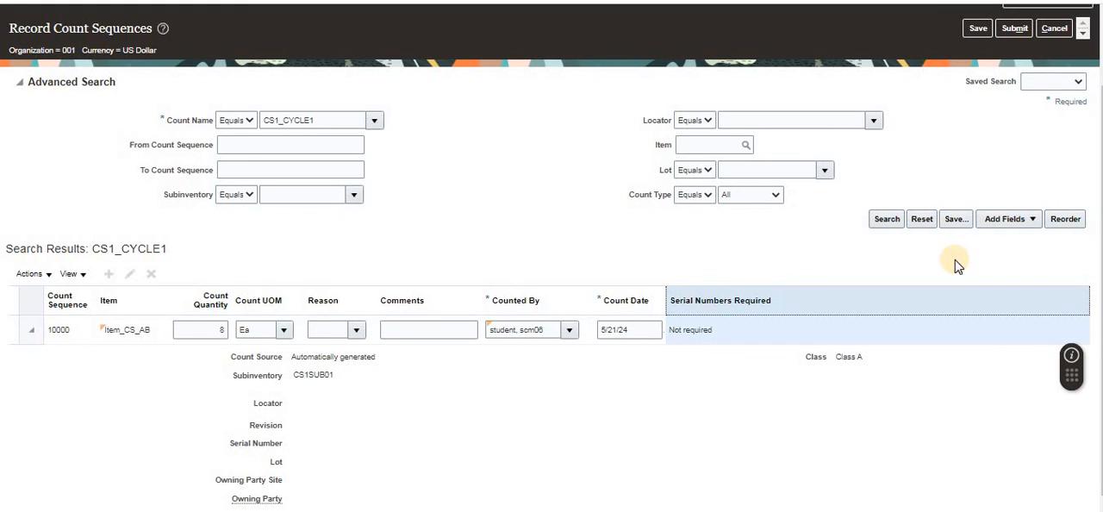
{"action": "left_click", "coordinate": [1013, 31]}
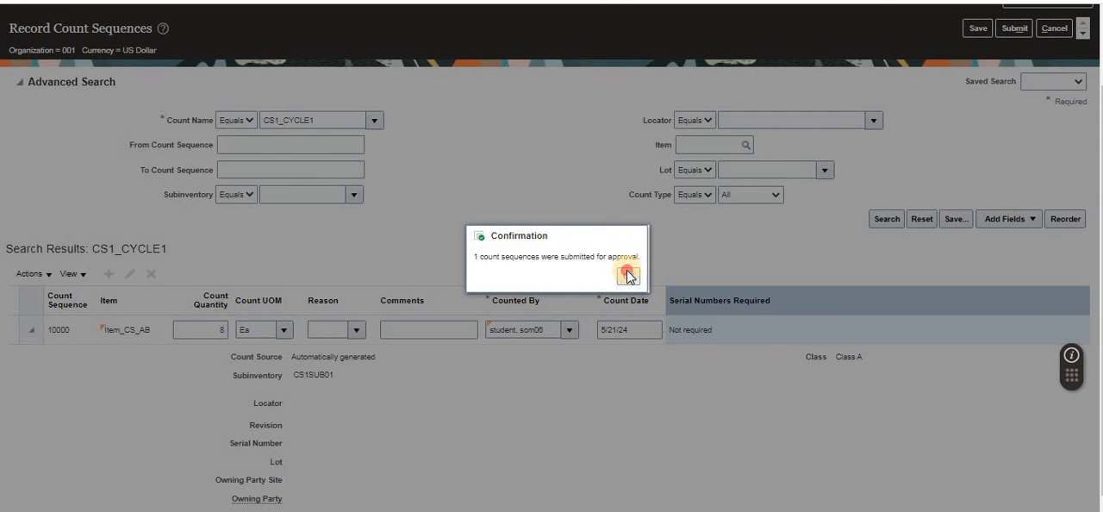
{"action": "left_click", "coordinate": [628, 276]}
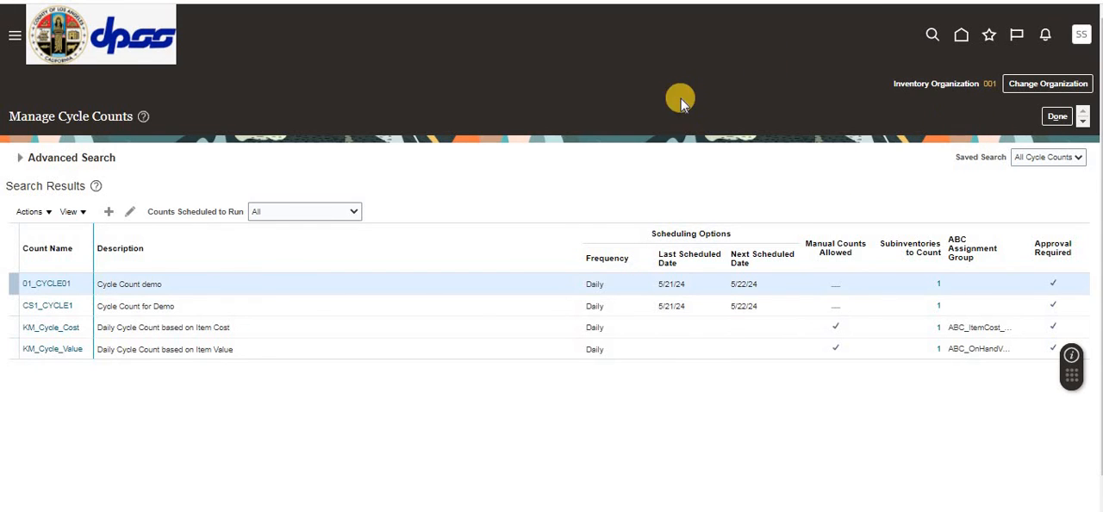
Step: Return to Inventory Management, open the cycle count sequences to approve and open the items pending approval for CS1_CYCLE1
{"action": "left_click", "coordinate": [1050, 121]}
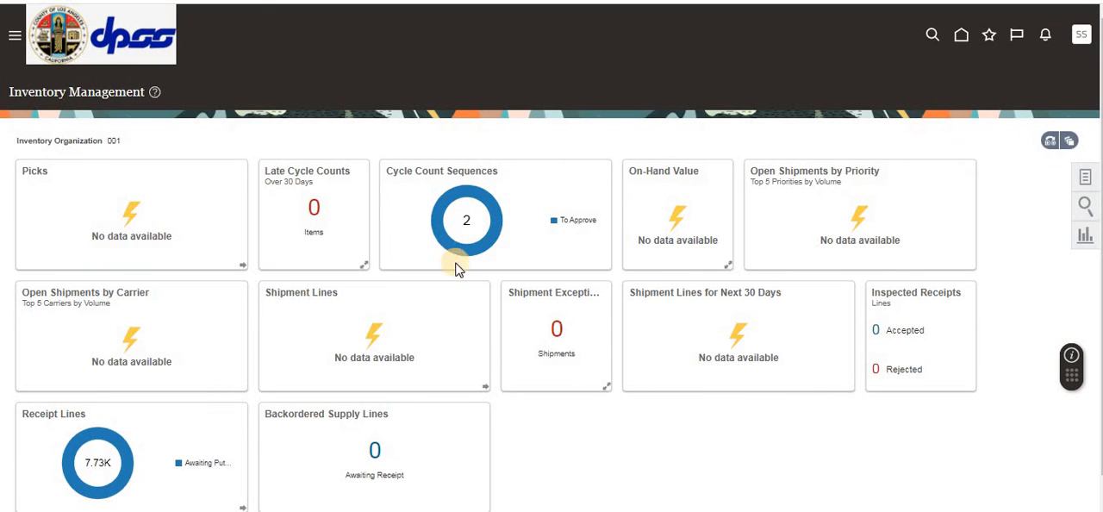
{"action": "mouse_move", "coordinate": [481, 195]}
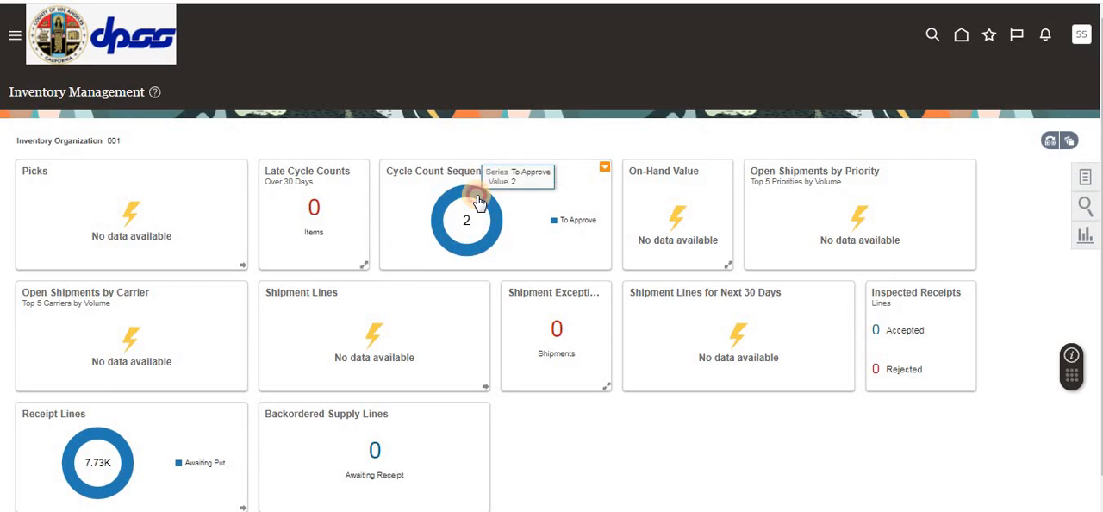
{"action": "left_click", "coordinate": [479, 201]}
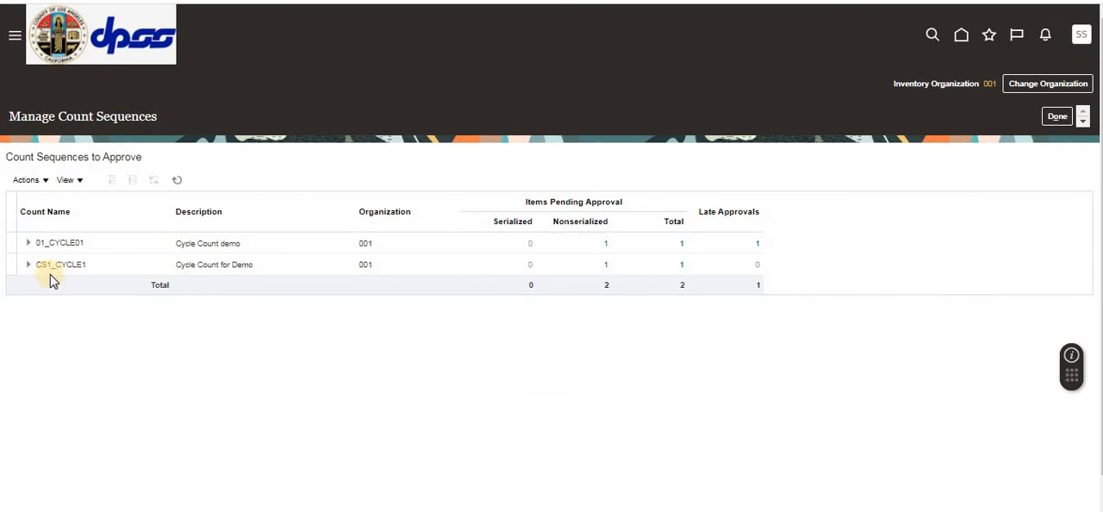
{"action": "left_click", "coordinate": [49, 267]}
{"action": "left_click", "coordinate": [94, 270]}
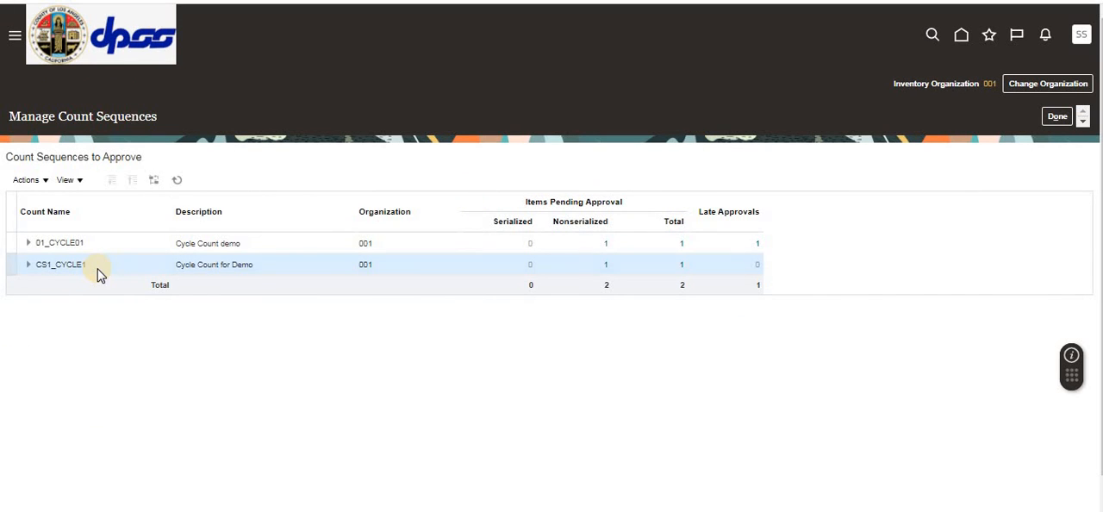
{"action": "left_click", "coordinate": [682, 267]}
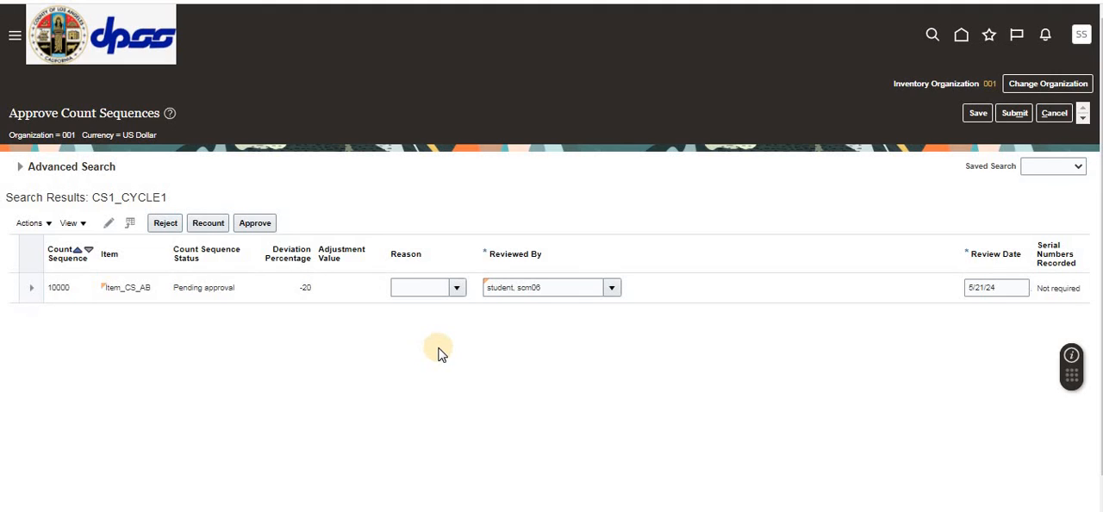
Step: Approve the Item_CS_AB count sequence of CS1_CYCLE1, submit the approval and dismiss the confirmation
{"action": "left_click", "coordinate": [302, 288]}
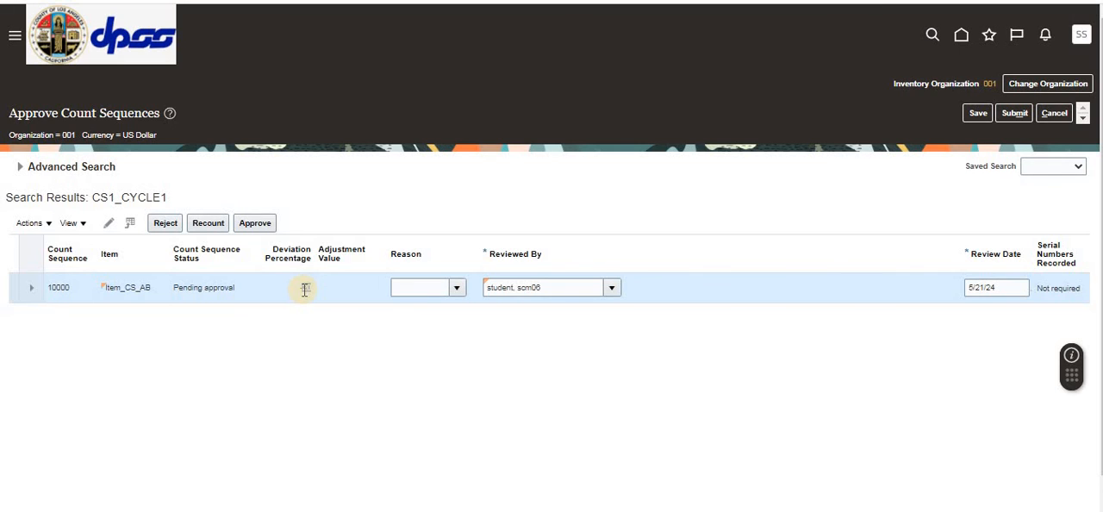
{"action": "double_click", "coordinate": [305, 290]}
{"action": "left_click", "coordinate": [161, 225]}
{"action": "left_click", "coordinate": [253, 226]}
{"action": "left_click", "coordinate": [253, 225]}
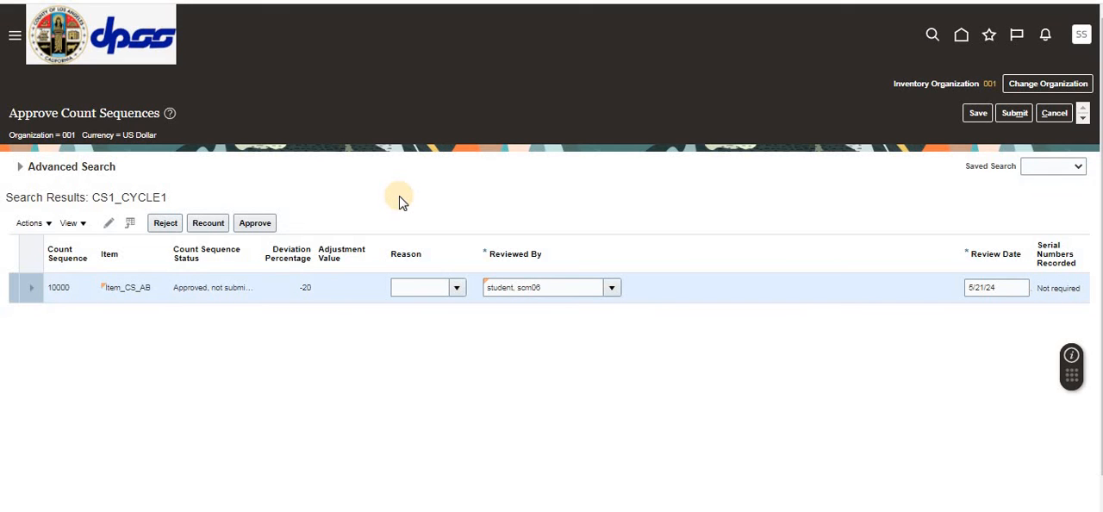
{"action": "left_click", "coordinate": [1015, 114]}
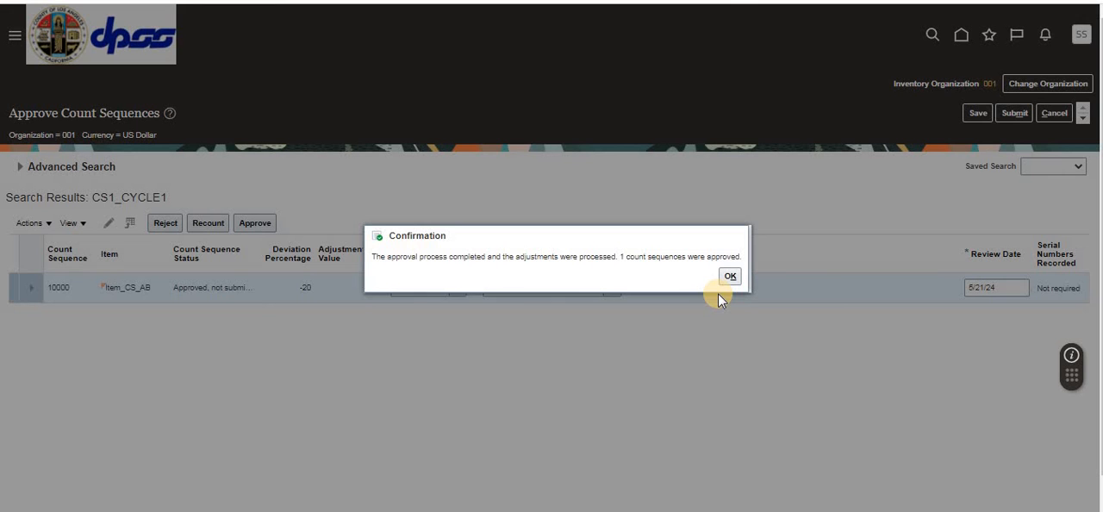
{"action": "left_click", "coordinate": [728, 276]}
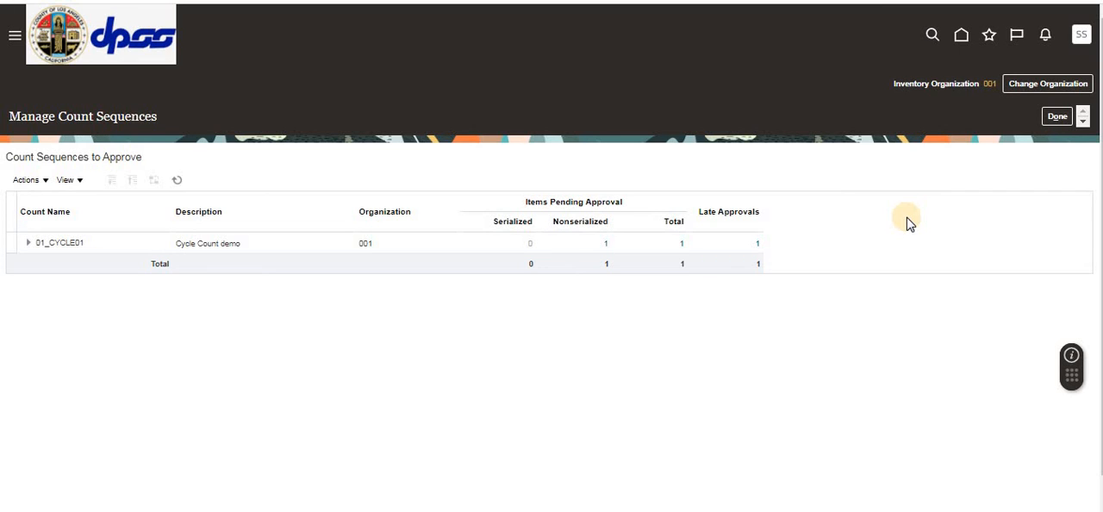
Step: Leave the count sequence approvals and open Manage Item Quantities from the Inventory tasks
{"action": "left_click", "coordinate": [1057, 117]}
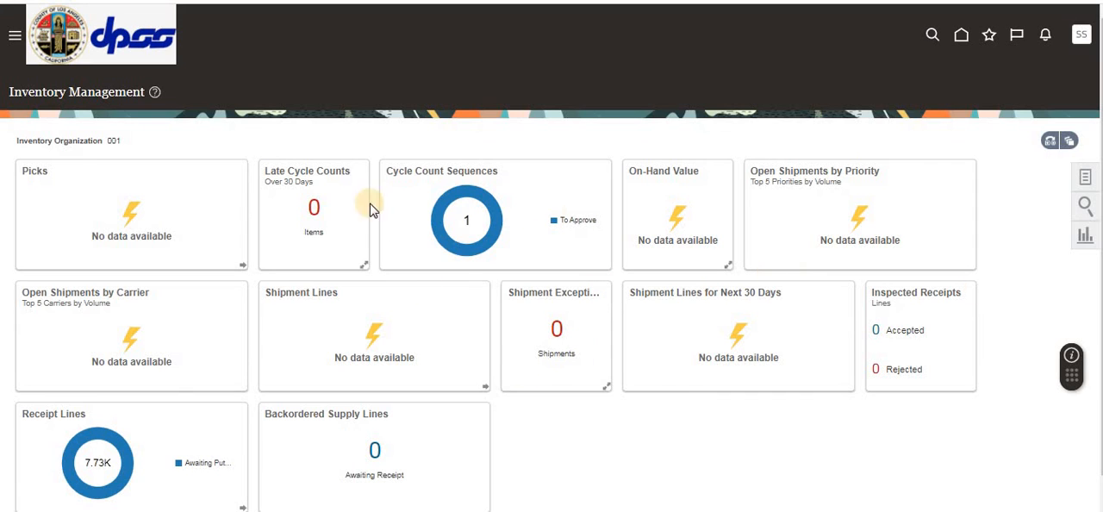
{"action": "left_click", "coordinate": [918, 269]}
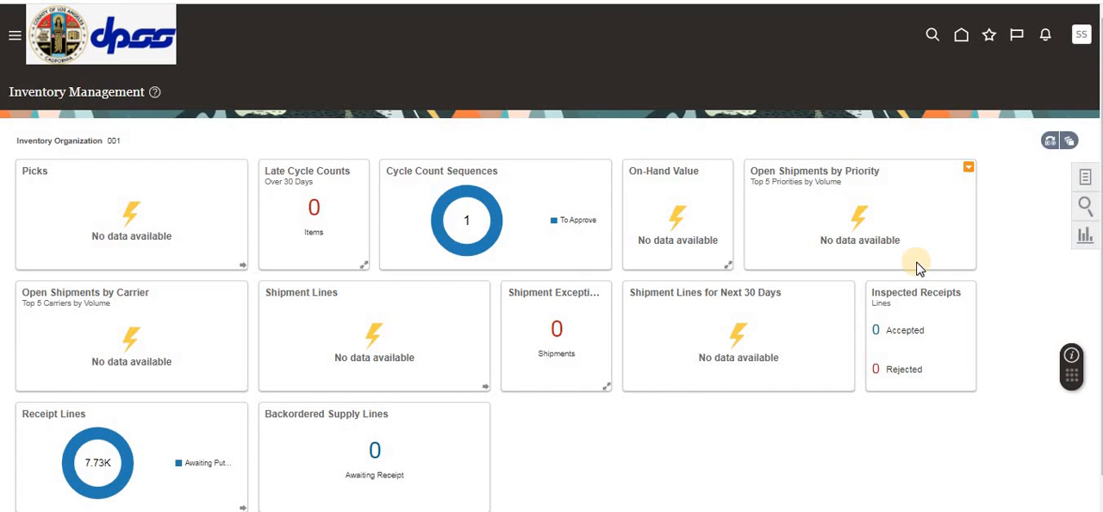
{"action": "left_click", "coordinate": [1085, 177]}
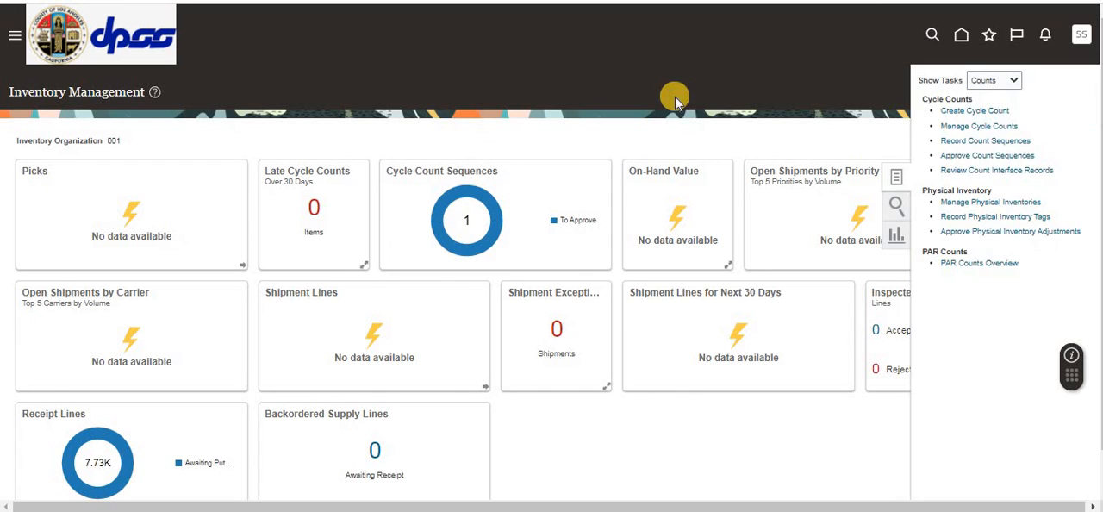
{"action": "left_click", "coordinate": [991, 80]}
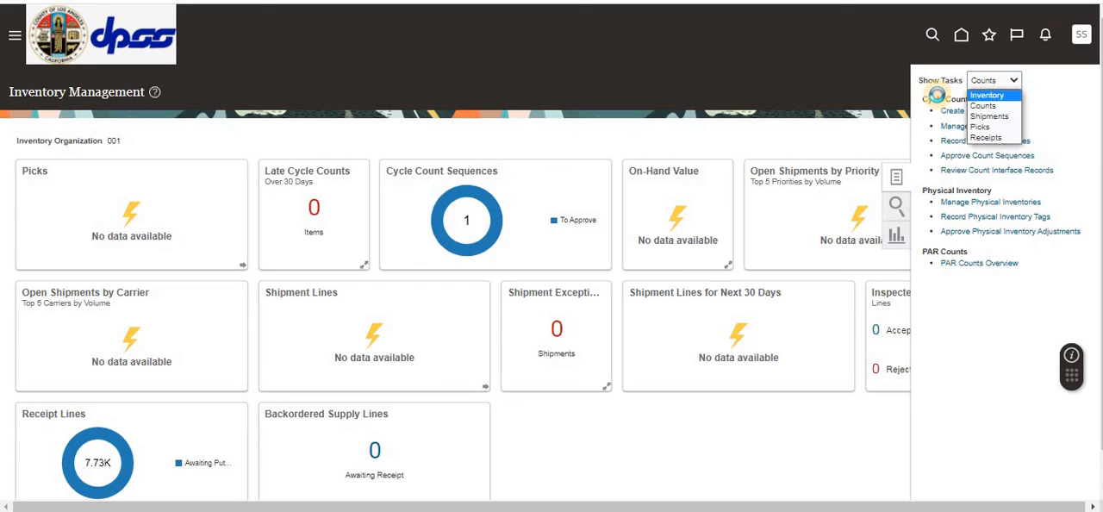
{"action": "left_click", "coordinate": [986, 95]}
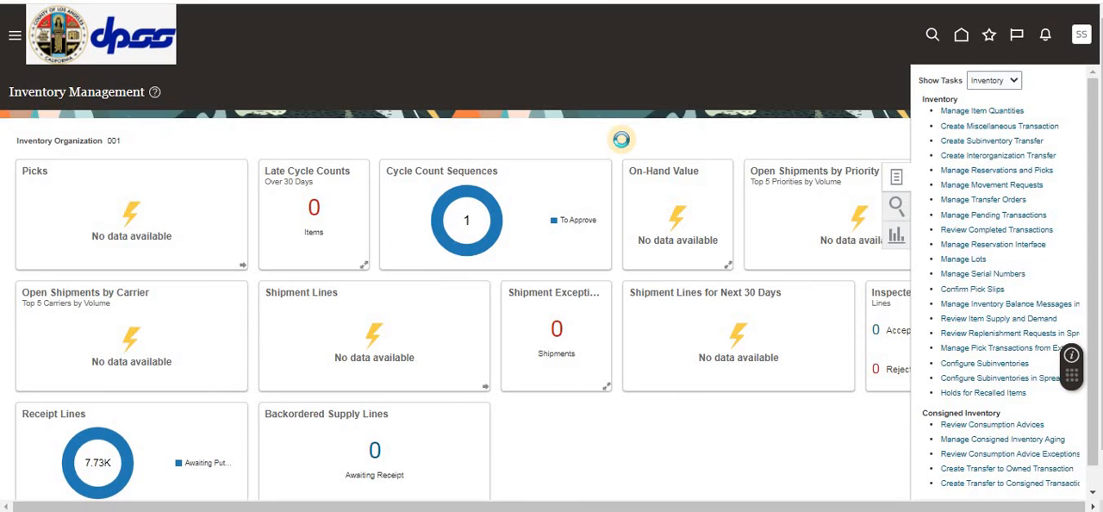
Step: Search the item quantities in organization 001 for Item_CS_AB and check its on-hand quantity
{"action": "left_click", "coordinate": [122, 197]}
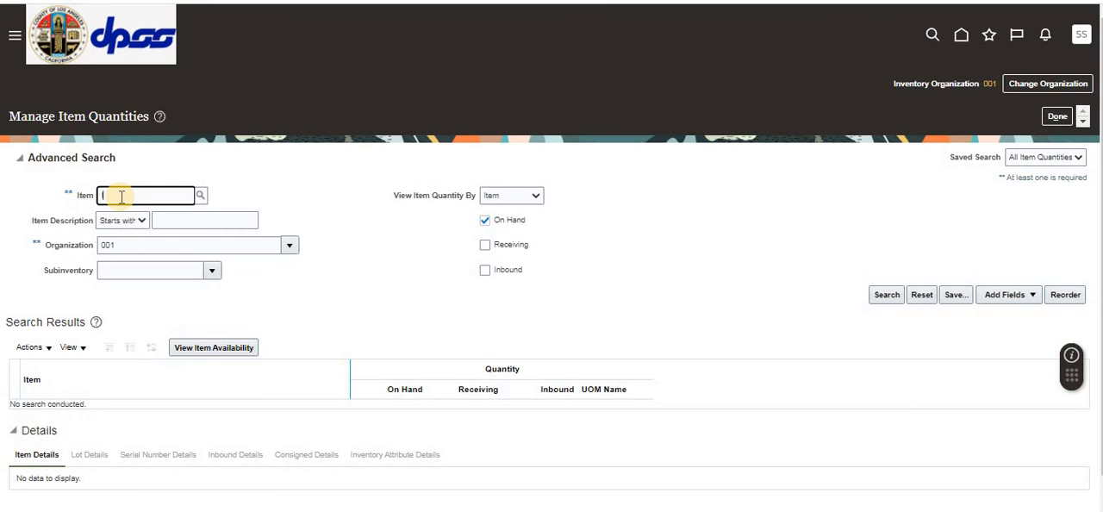
{"action": "type", "text": "Item_"}
{"action": "key", "text": "Return"}
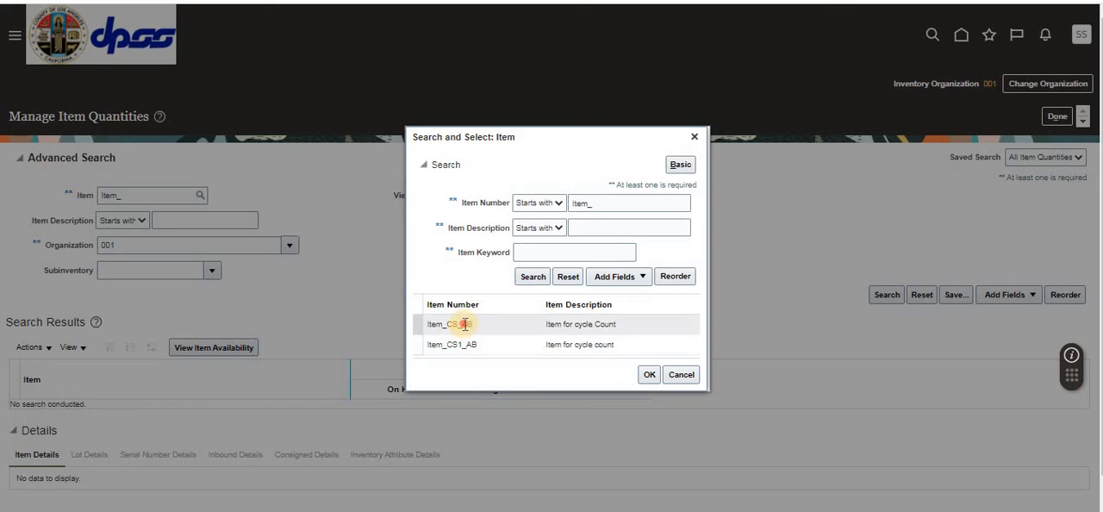
{"action": "left_click", "coordinate": [465, 323]}
{"action": "left_click", "coordinate": [649, 374]}
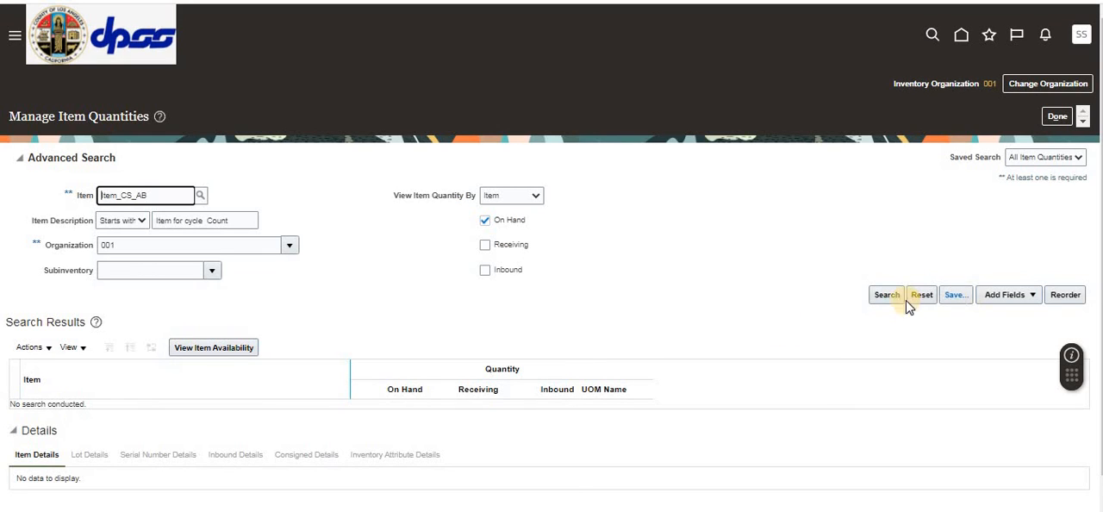
{"action": "left_click", "coordinate": [896, 296]}
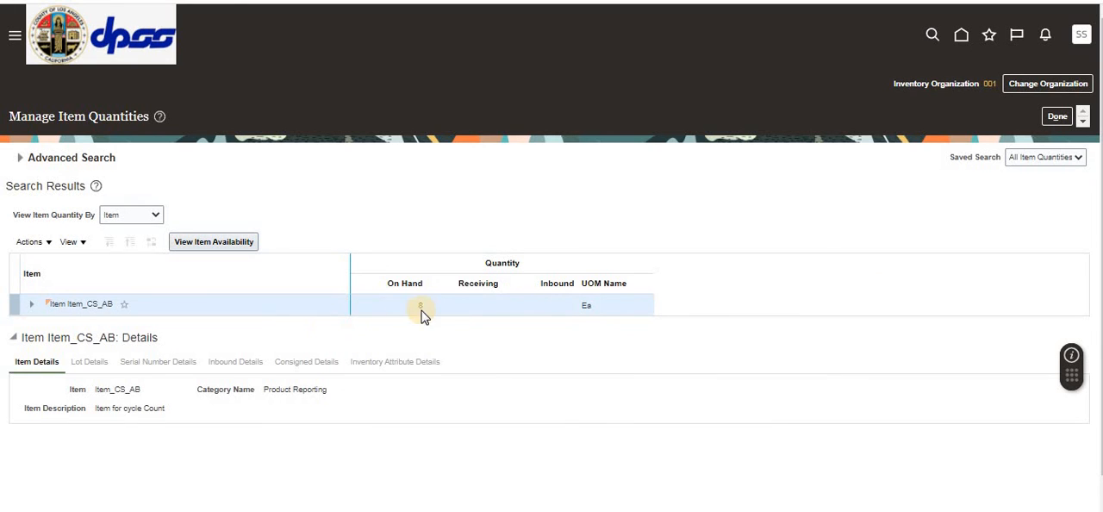
{"action": "left_click", "coordinate": [421, 307]}
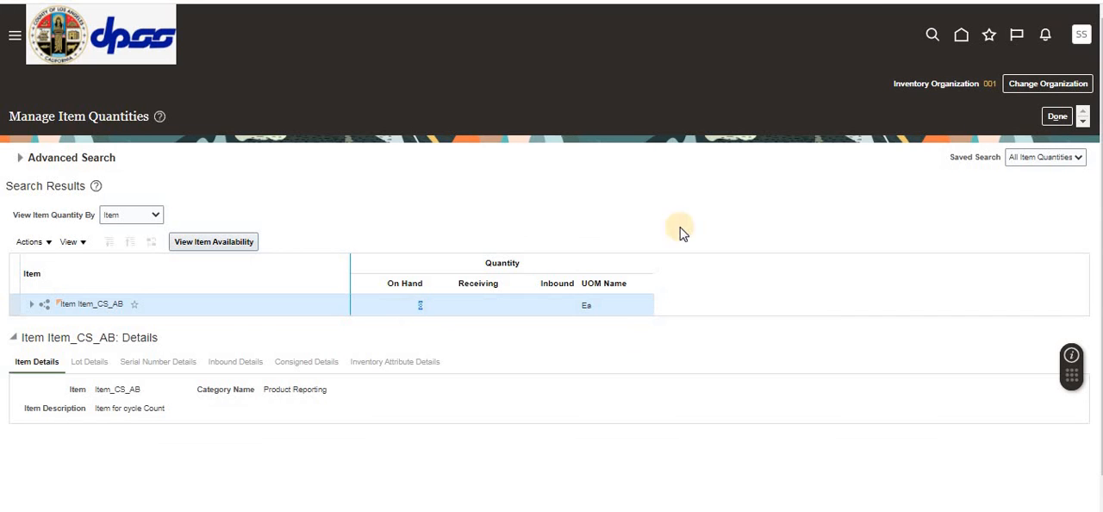
Step: Leave Manage Item Quantities and open Review Completed Transactions from the Inventory tasks
{"action": "left_click", "coordinate": [1055, 119]}
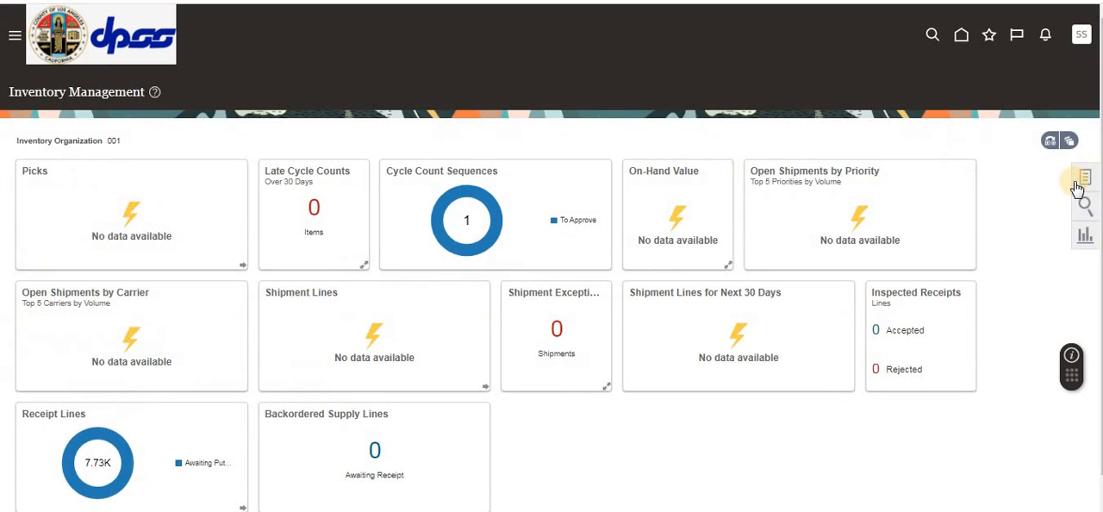
{"action": "left_click", "coordinate": [1085, 176]}
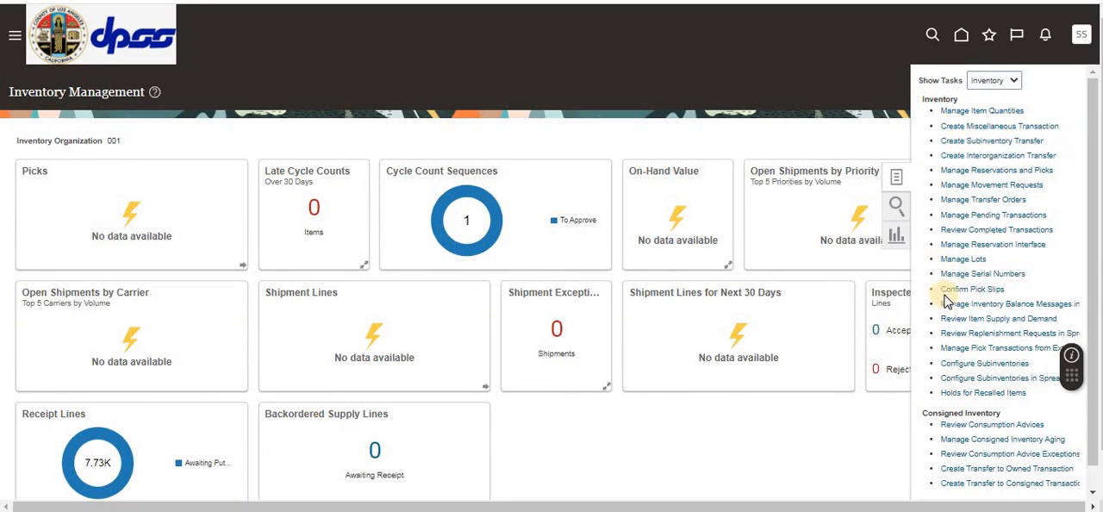
{"action": "left_click", "coordinate": [999, 230]}
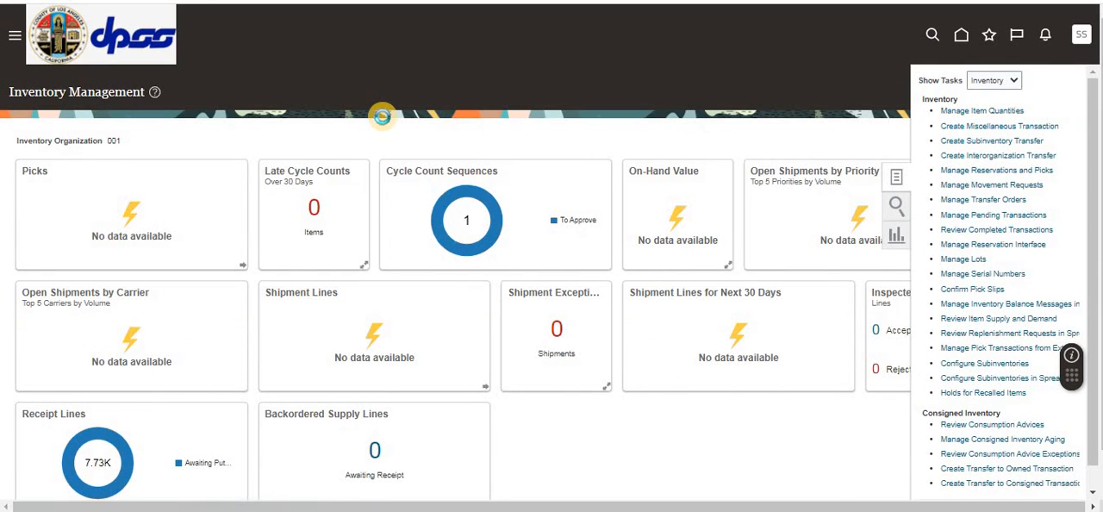
Step: Search the completed transactions for Item_CS_AB and examine the source type of the CS1_CYCLE1 transaction
{"action": "left_click", "coordinate": [174, 232]}
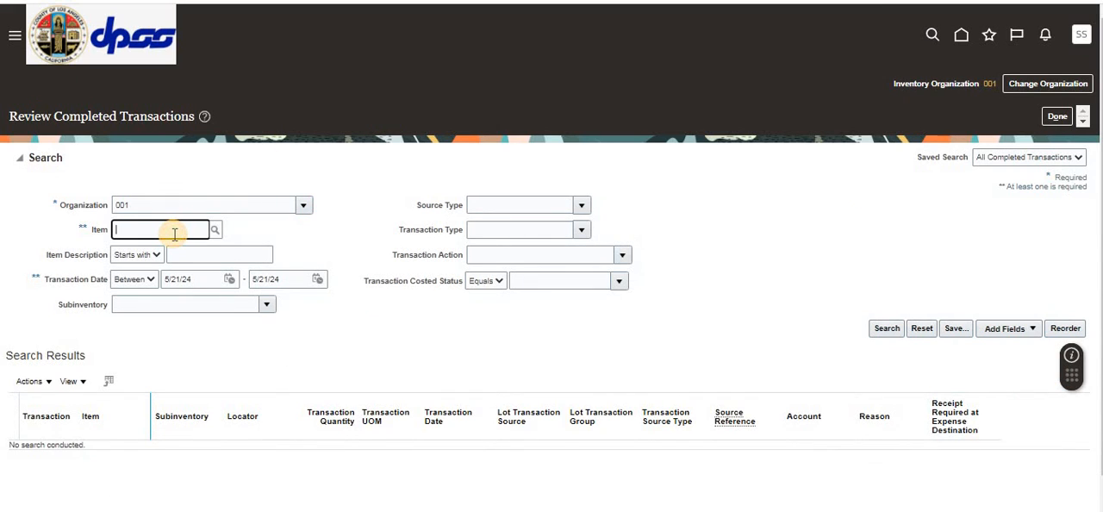
{"action": "type", "text": "1tem"}
{"action": "key", "text": "Tab"}
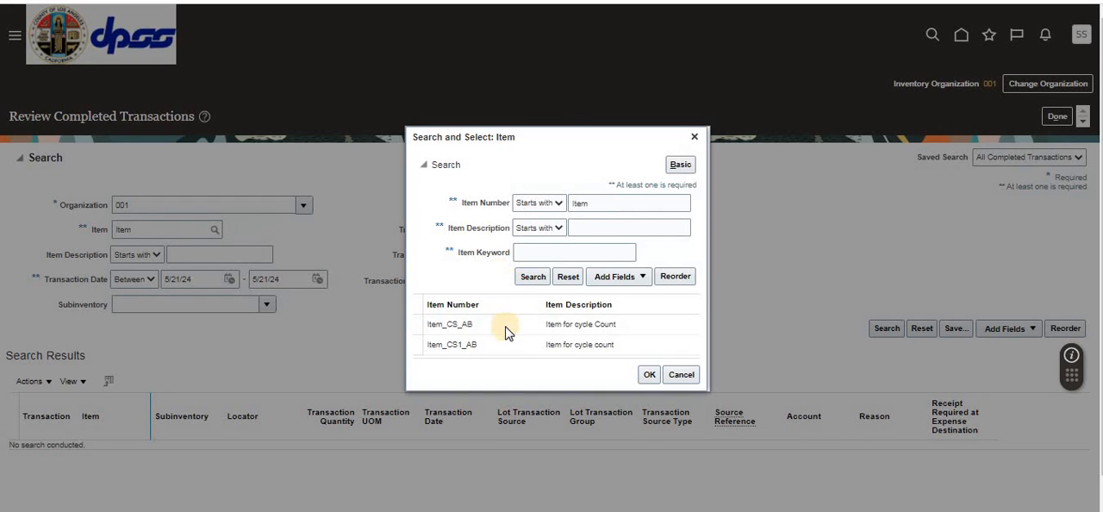
{"action": "left_click", "coordinate": [495, 325]}
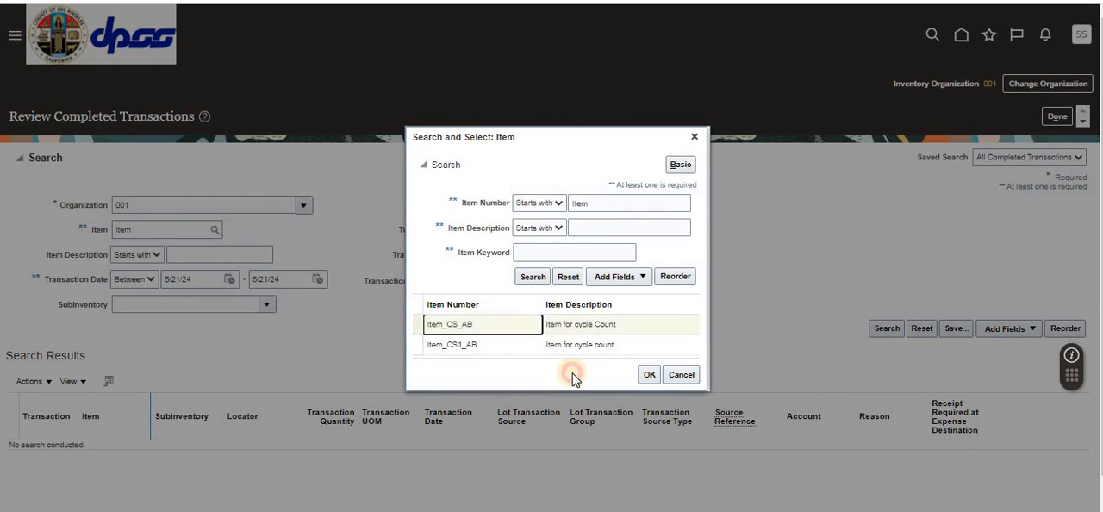
{"action": "left_click", "coordinate": [649, 374]}
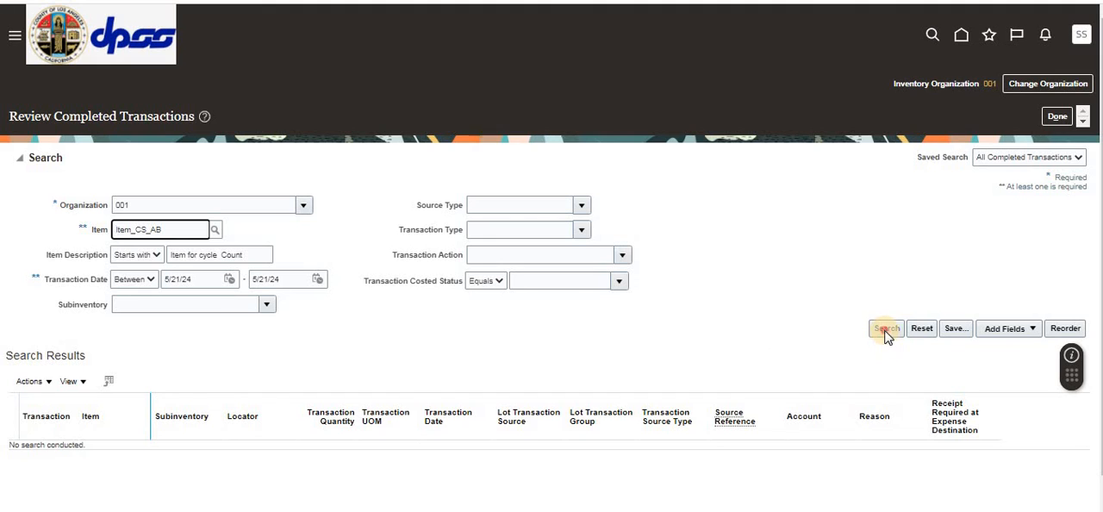
{"action": "left_click", "coordinate": [887, 327]}
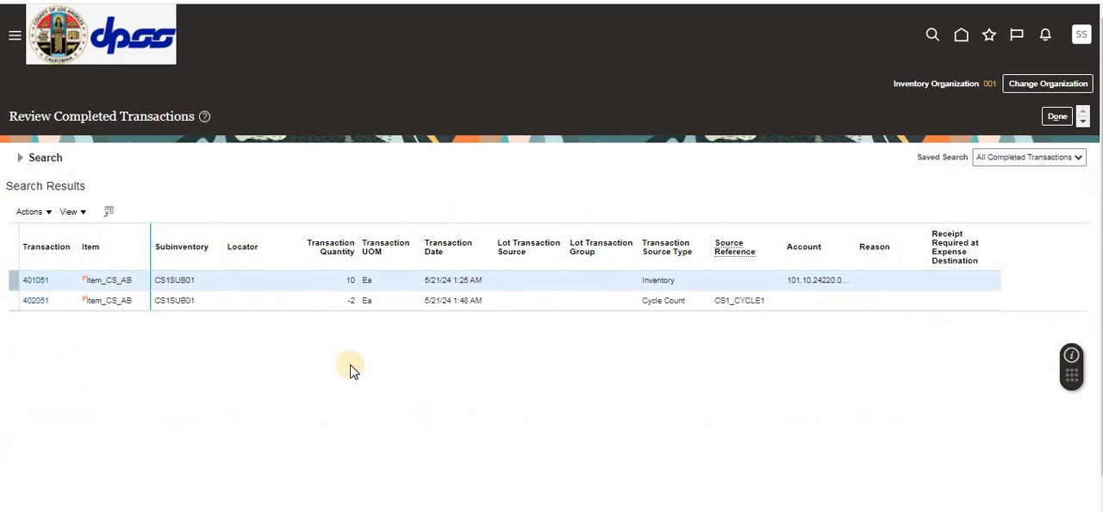
{"action": "left_click", "coordinate": [560, 306]}
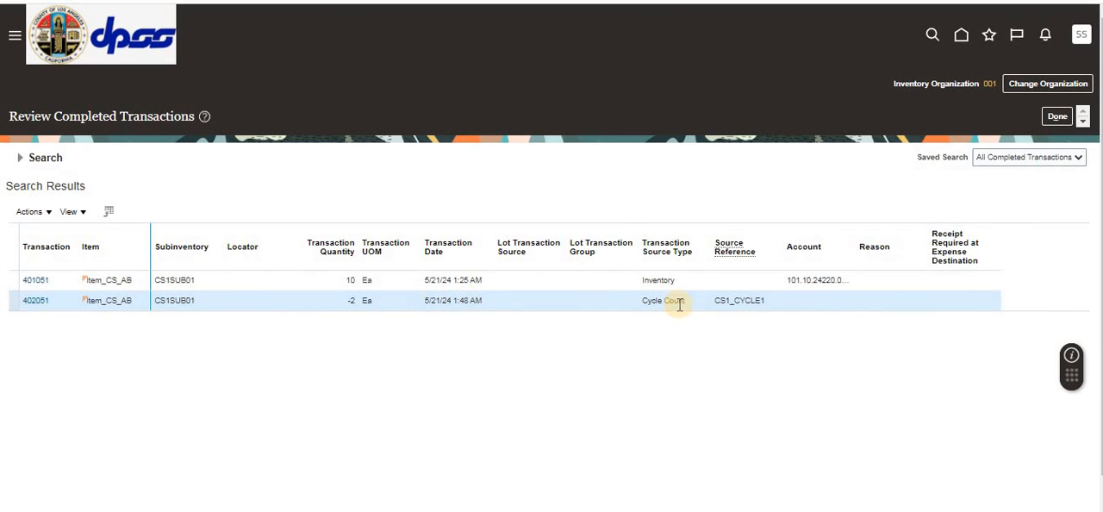
{"action": "left_click_drag", "start_coordinate": [695, 301], "coordinate": [602, 301]}
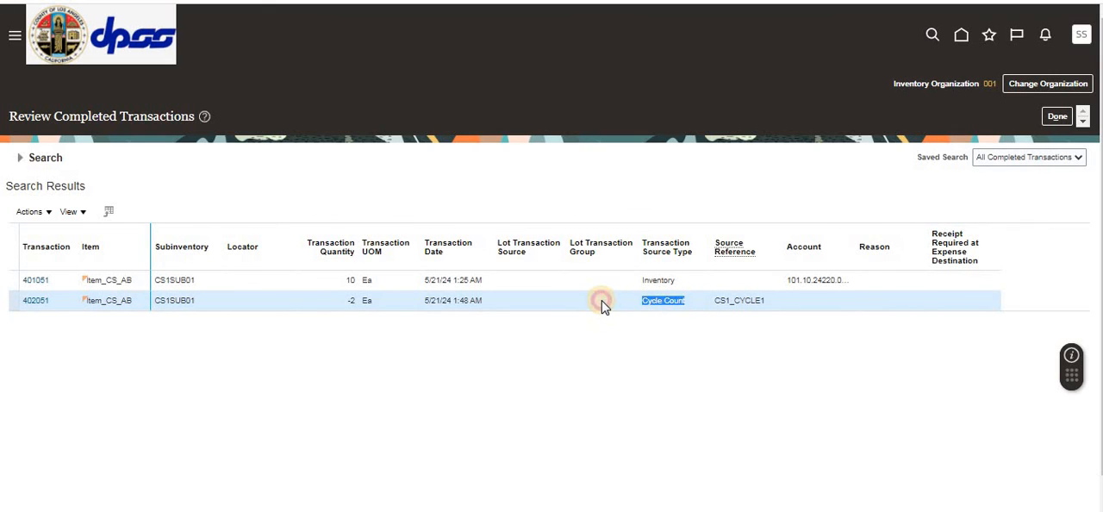